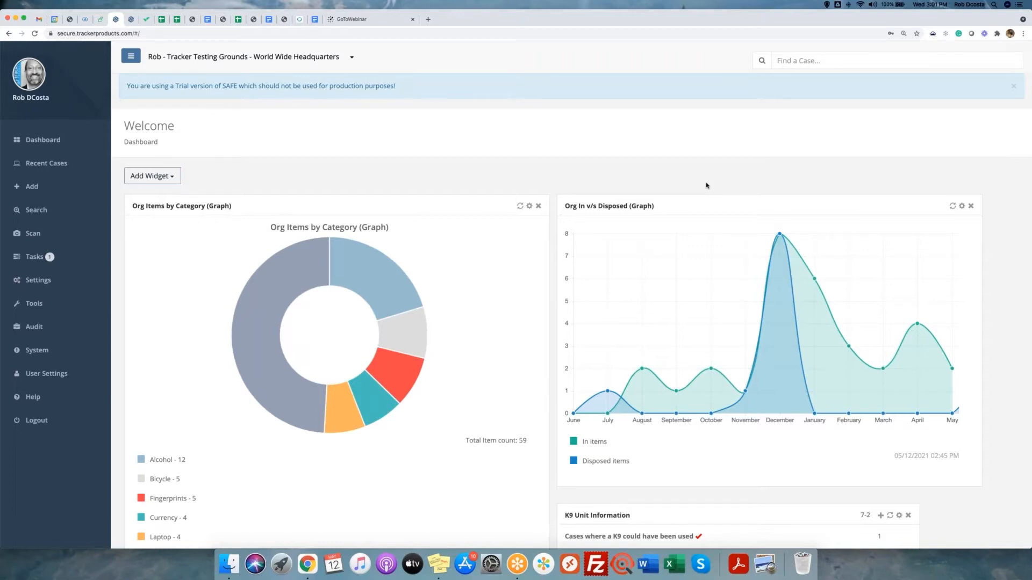
# Switch to the SAFE Documentation Wiki tab and zoom the page in.
pyautogui.click(131, 20)
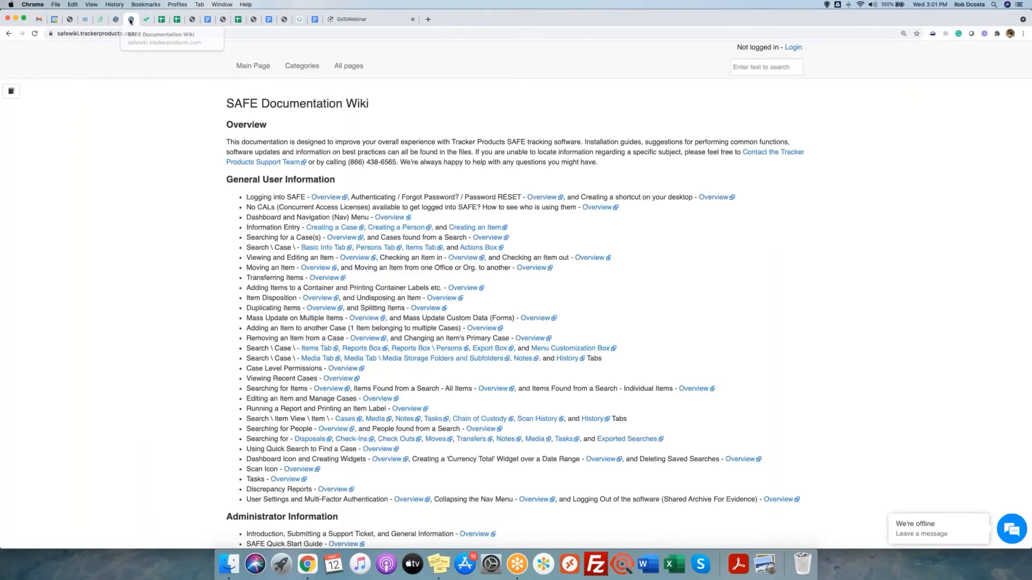
pyautogui.press('super+equal')
pyautogui.press('super+equal')
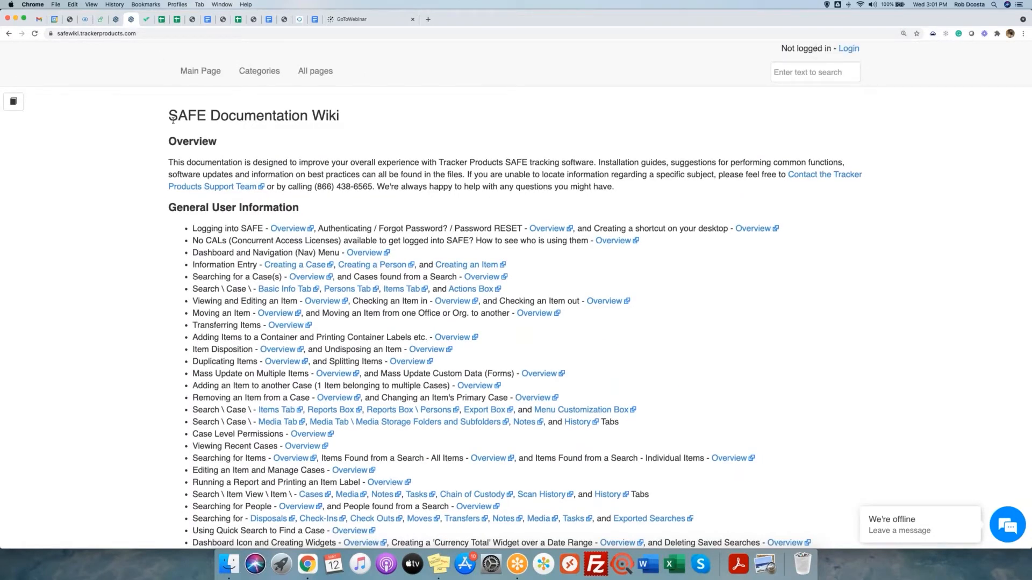
pyautogui.moveTo(168, 115); pyautogui.dragTo(342, 119)
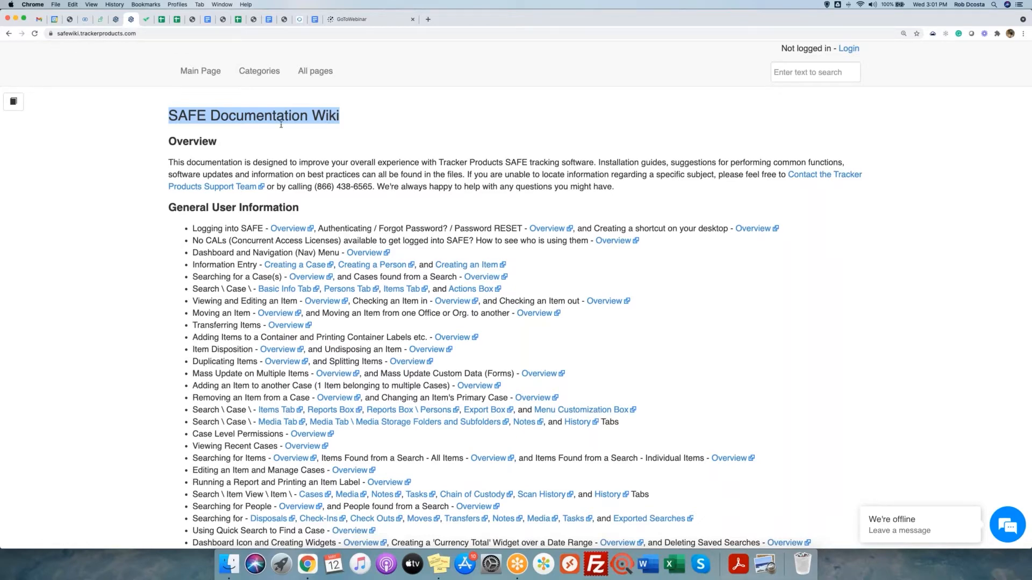
# Scroll through the wiki sections to the Training Webinars heading, then back to the top.
pyautogui.scroll(-10, 280, 125)
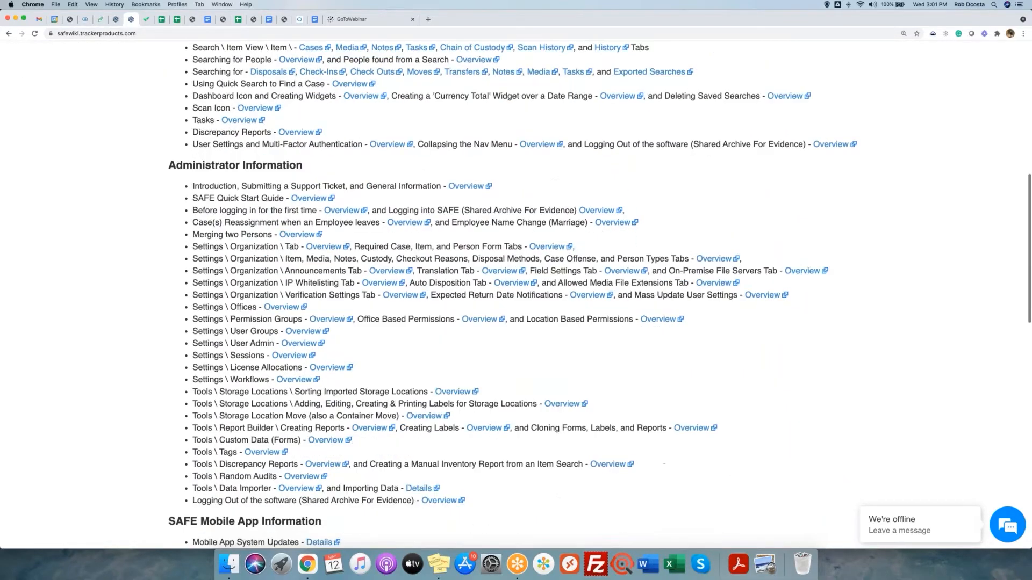
pyautogui.scroll(-4, 309, 198)
pyautogui.scroll(-9, 309, 83)
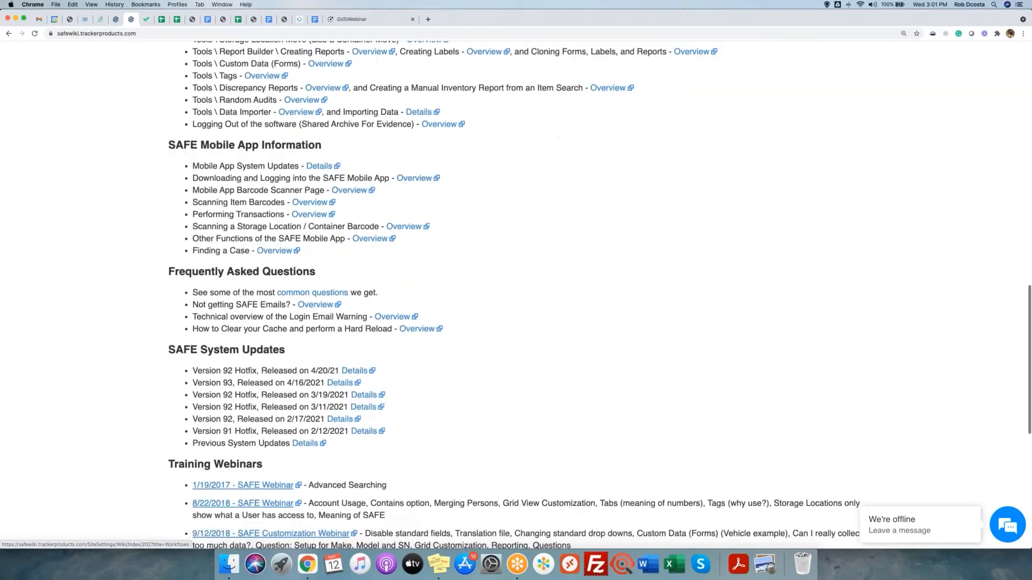
pyautogui.scroll(-8, 162, 235)
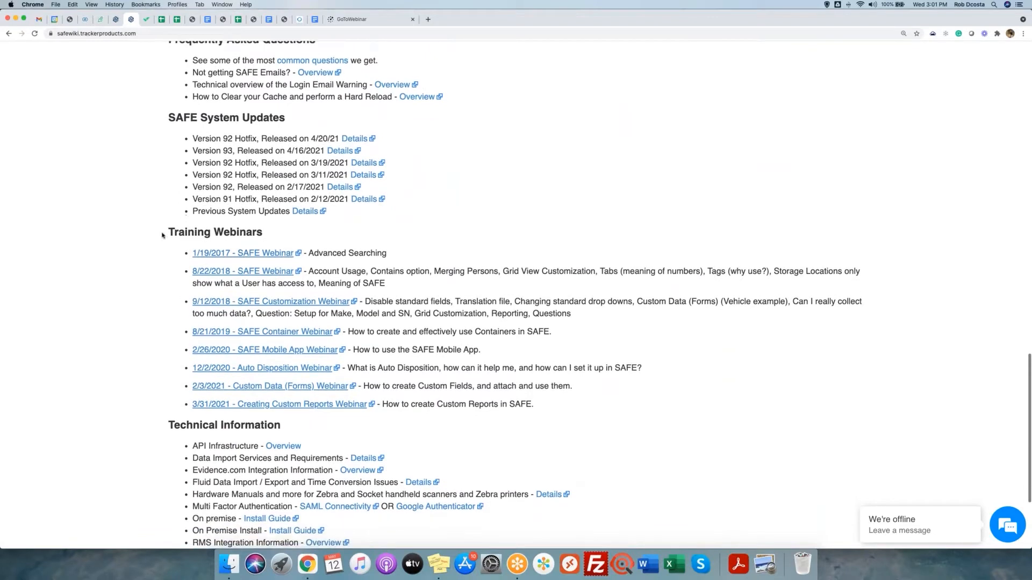
pyautogui.moveTo(164, 235); pyautogui.dragTo(279, 235)
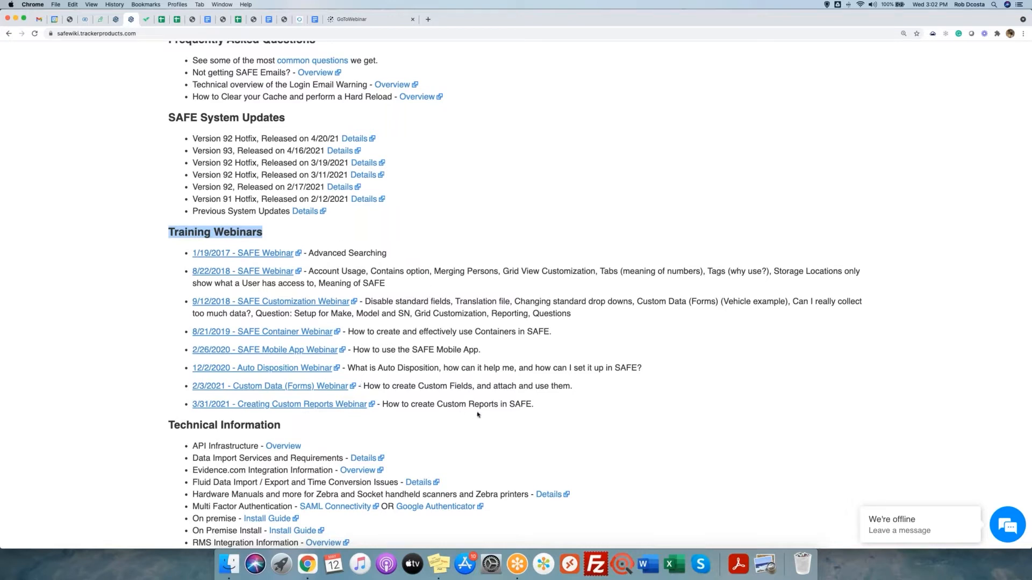
pyautogui.click(397, 230)
pyautogui.scroll(15, 397, 230)
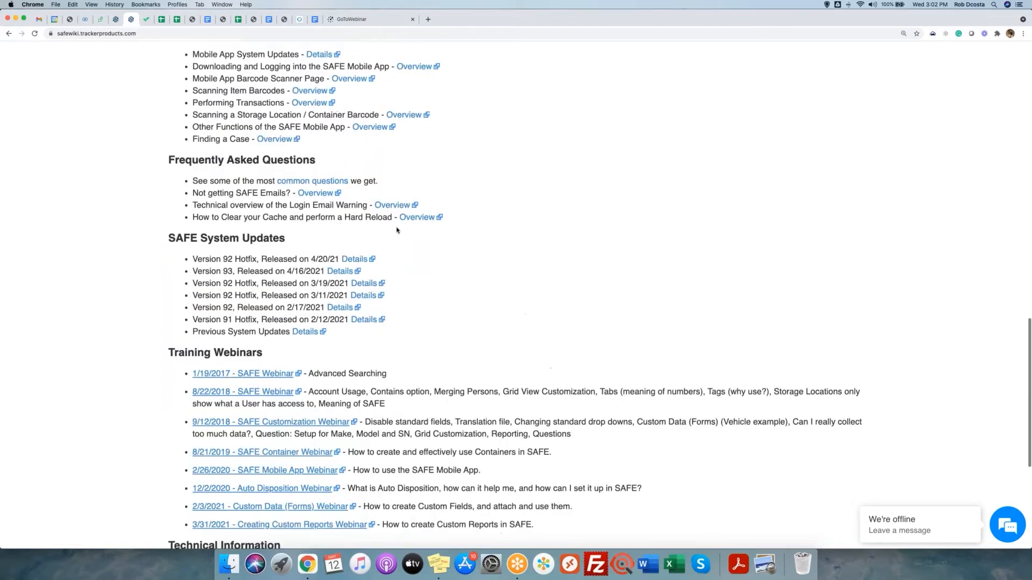
# Switch back to the SAFE dashboard with the Org Items by Category and Org In vs Disposed graphs.
pyautogui.click(116, 19)
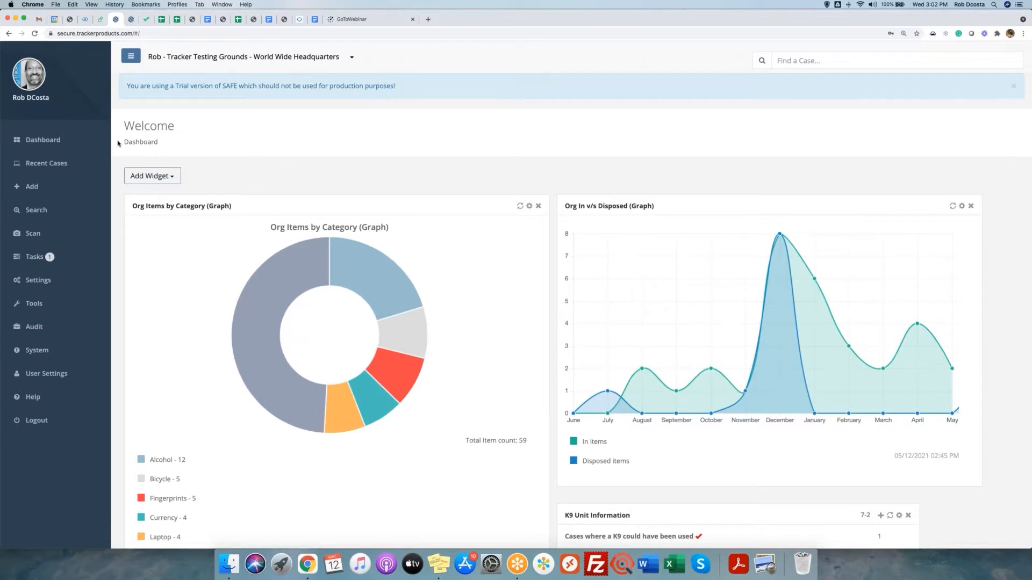
pyautogui.moveTo(121, 143); pyautogui.dragTo(198, 145)
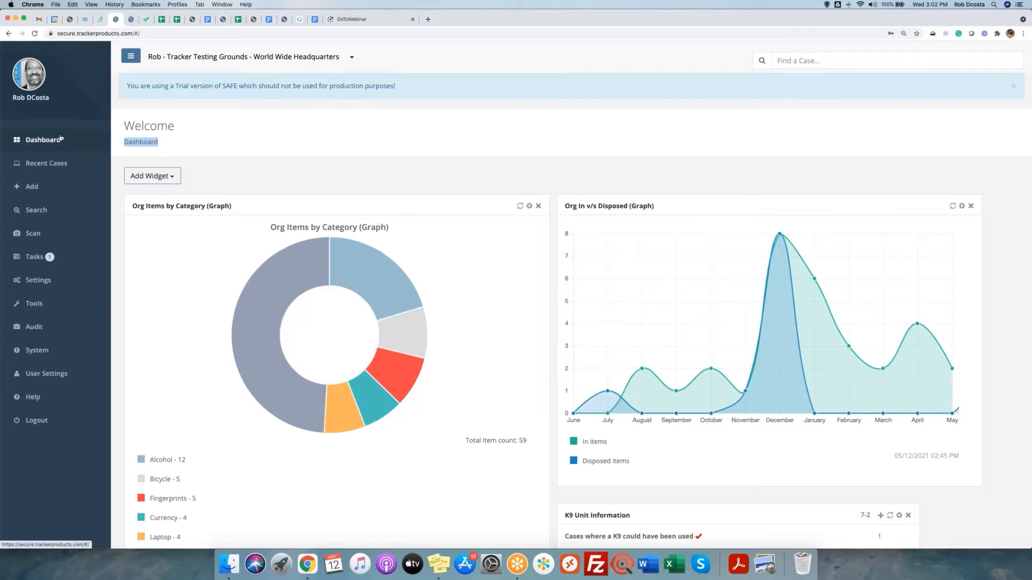
# Open User Settings, zoom in, and scroll down to the Google Authenticator and email toggles.
pyautogui.click(54, 377)
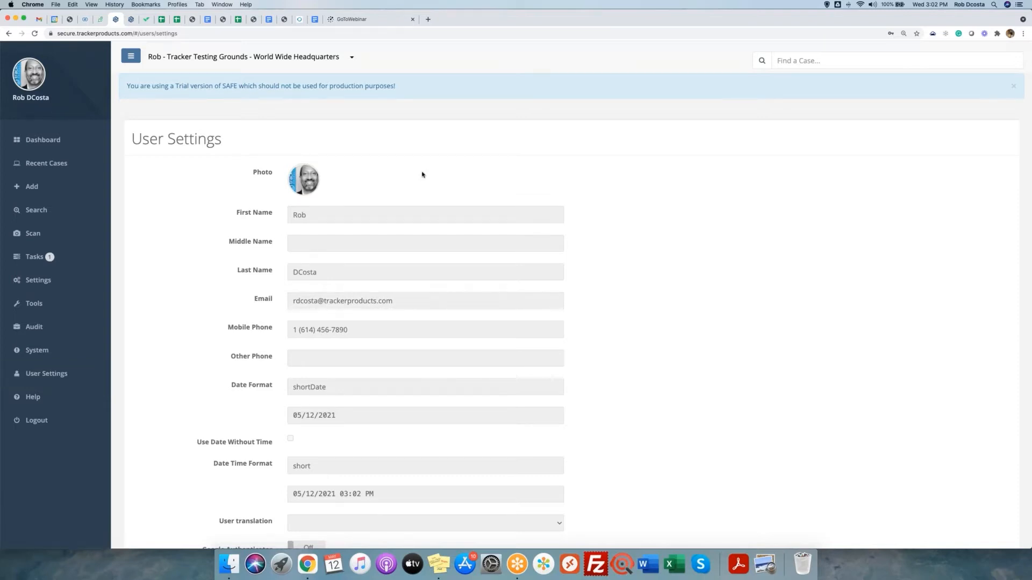
pyautogui.press('super+equal')
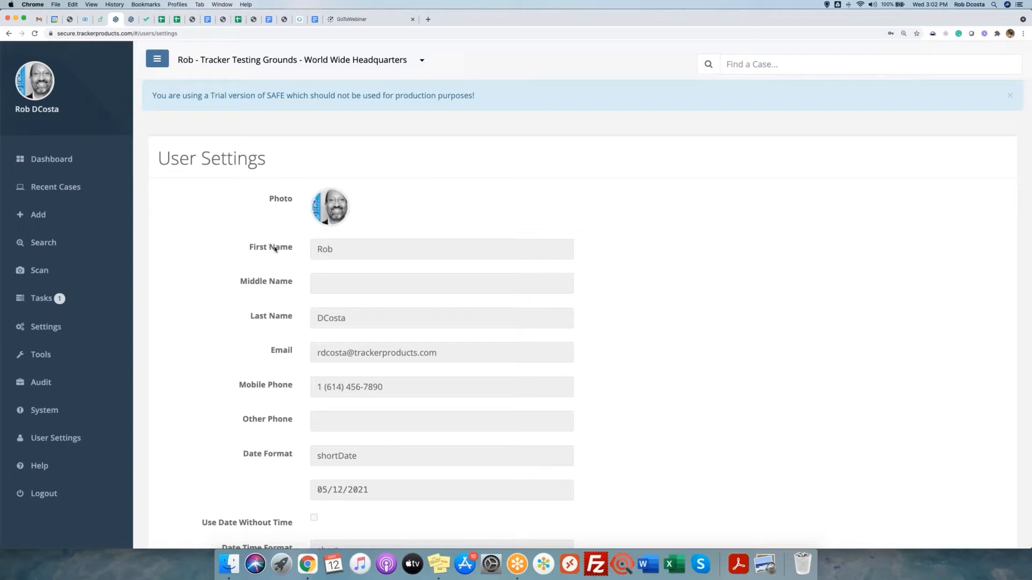
pyautogui.scroll(-3, 550, 295)
pyautogui.scroll(-8, 582, 295)
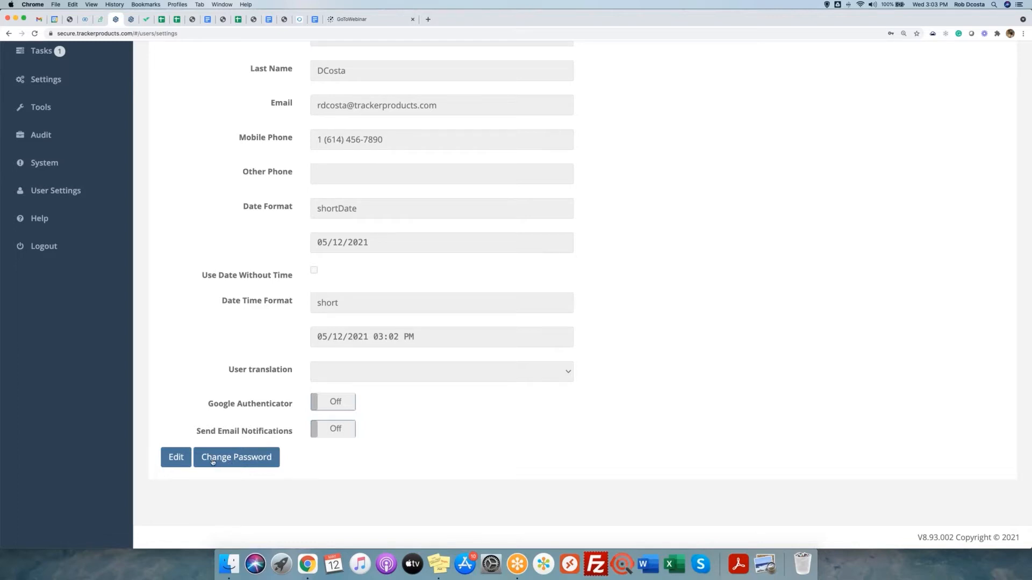
pyautogui.click(235, 457)
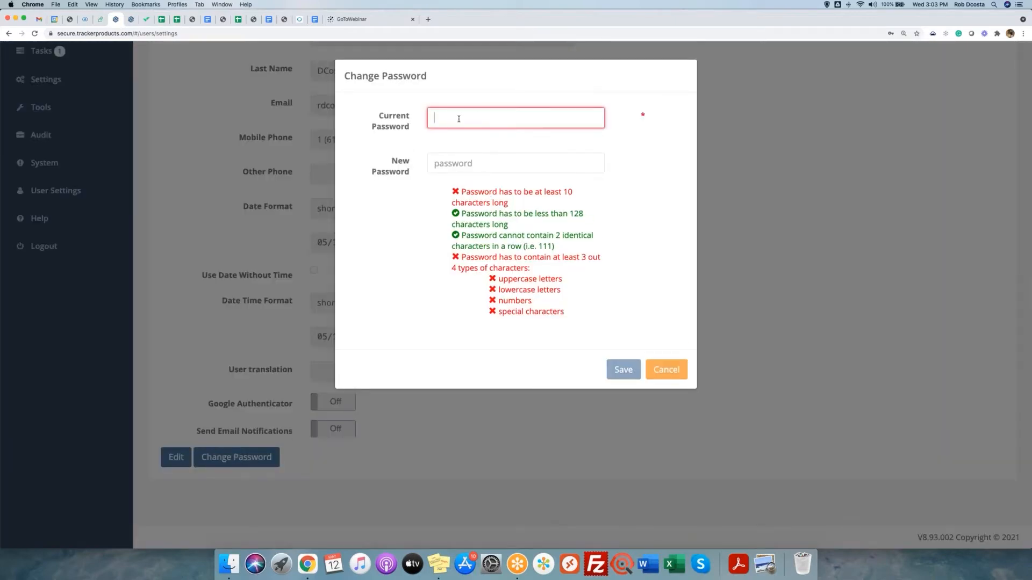
pyautogui.press('super+v')
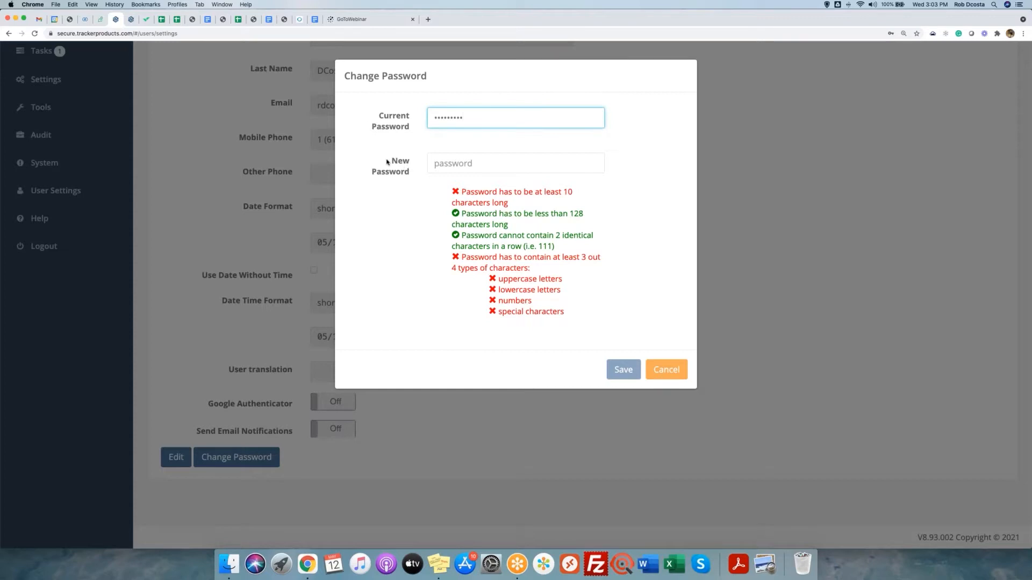
pyautogui.tripleClick(410, 167)
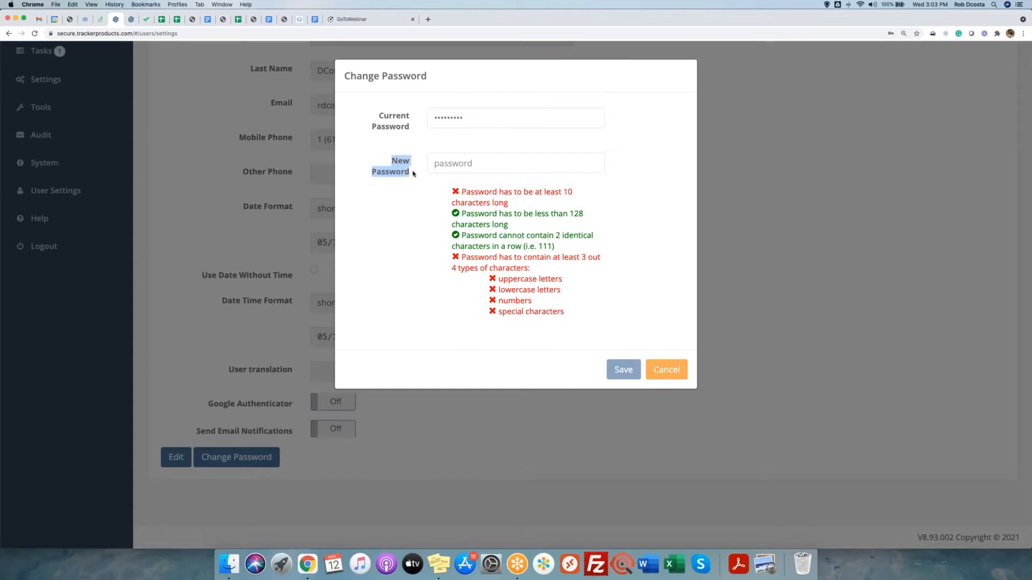
pyautogui.click(452, 168)
pyautogui.press('Escape')
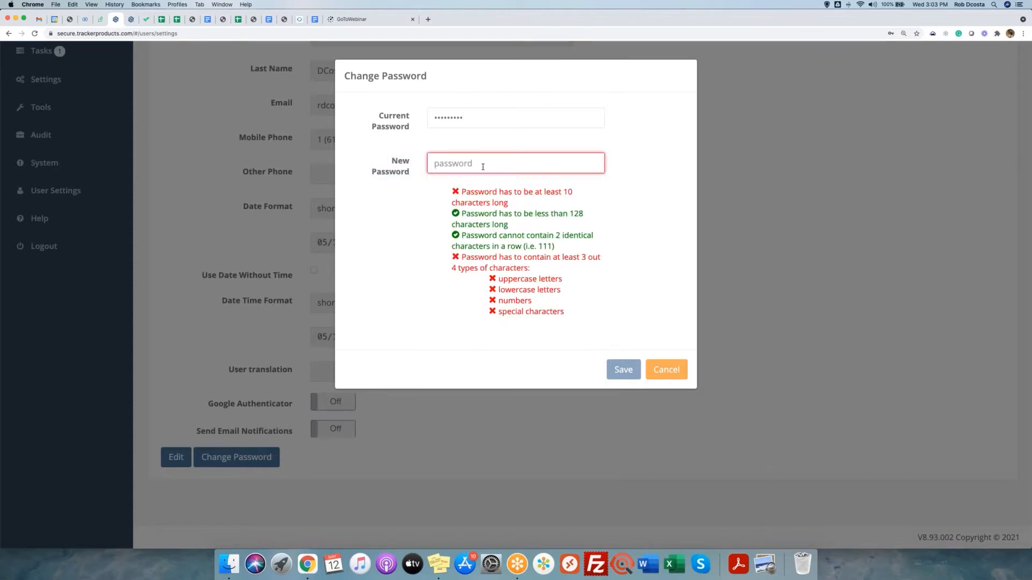
pyautogui.write('•••••••••••••')
pyautogui.write('Aa')
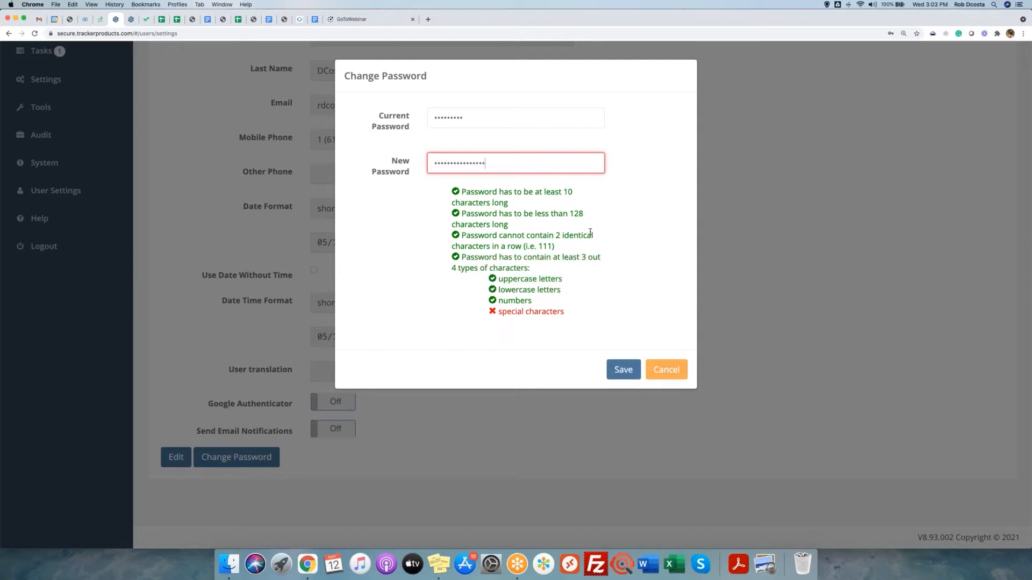
pyautogui.write('!')
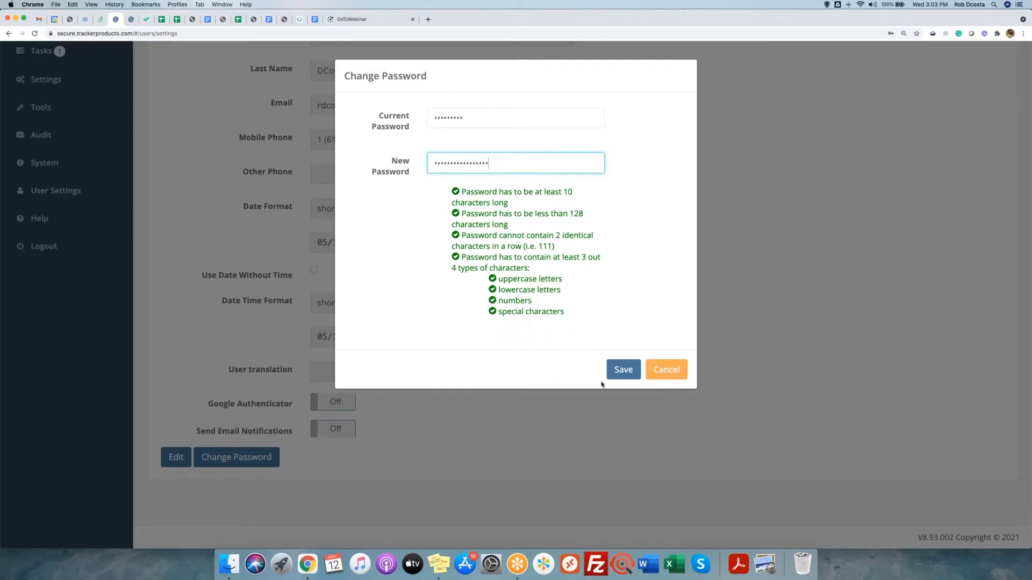
pyautogui.click(670, 372)
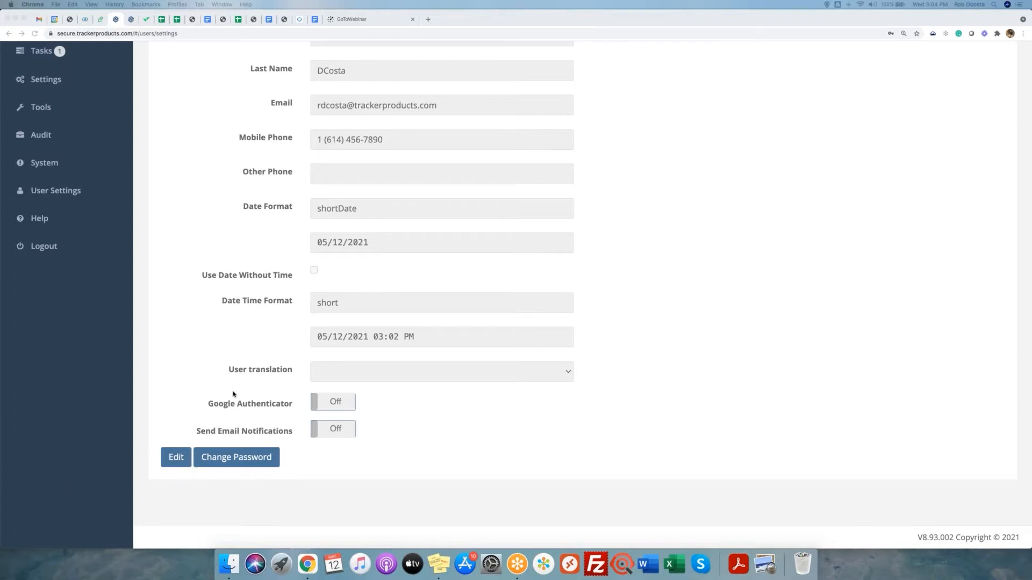
# Put the user settings into edit mode, save them, and decline Chrome's Update password prompt.
pyautogui.click(174, 458)
pyautogui.click(173, 457)
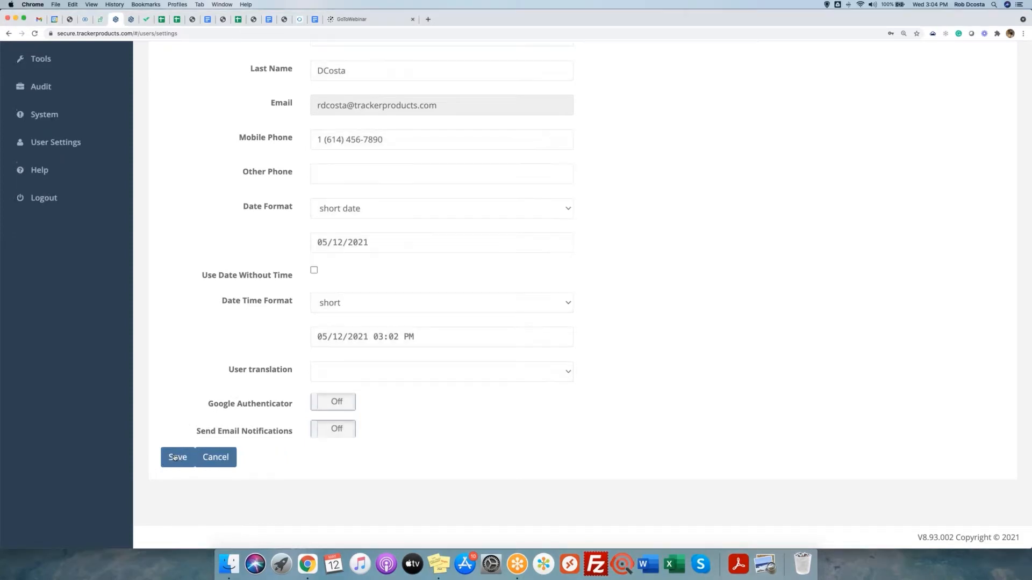
pyautogui.click(176, 452)
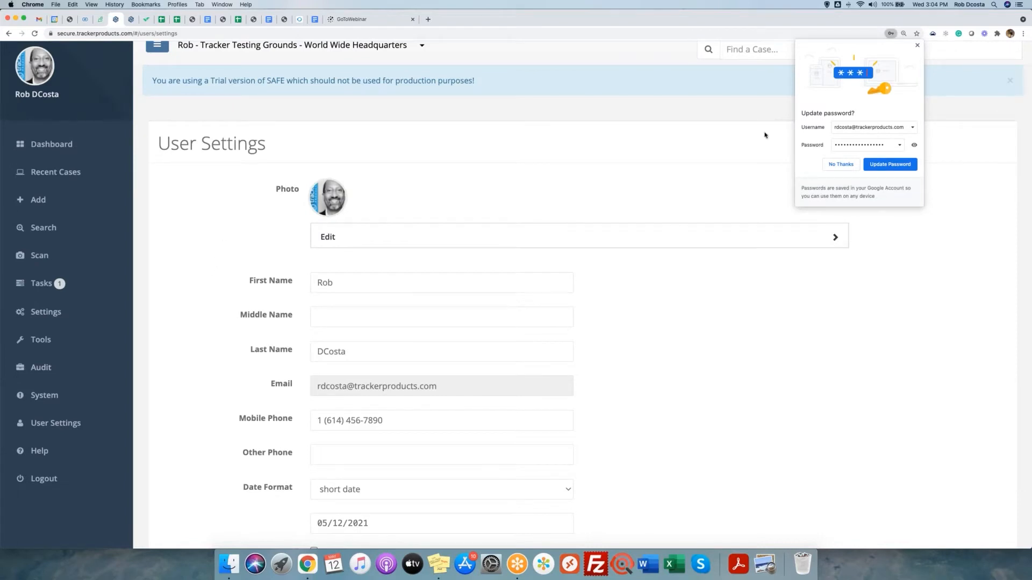
pyautogui.click(841, 165)
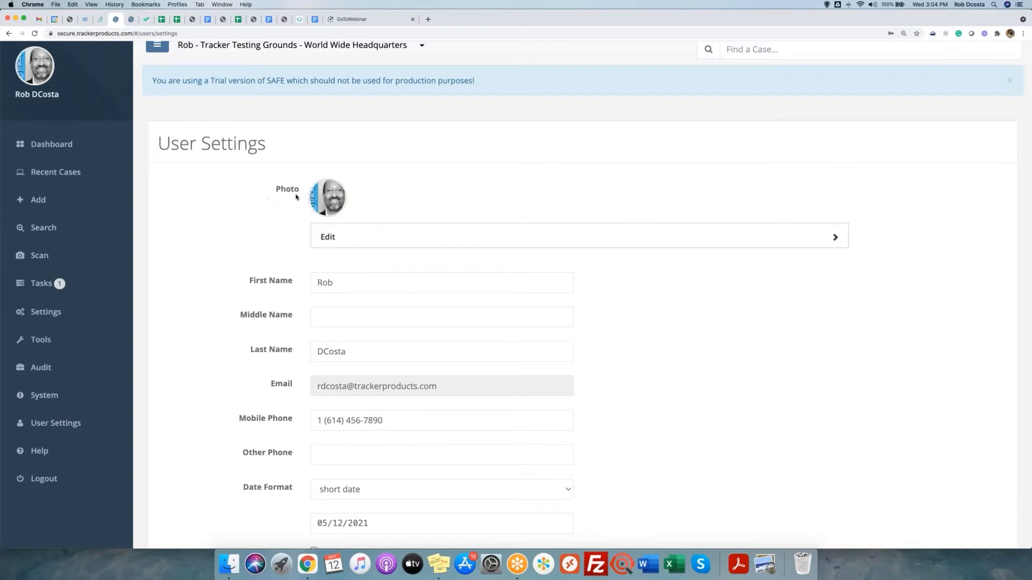
# Expand the profile photo panel to show the picture's crop area and cropped preview.
pyautogui.click(374, 240)
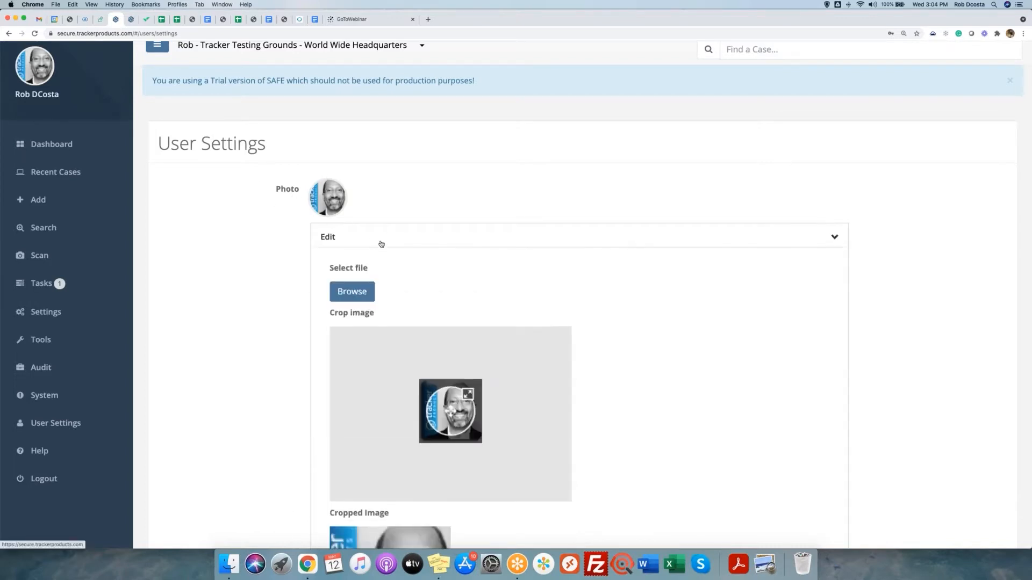
pyautogui.scroll(-5, 588, 313)
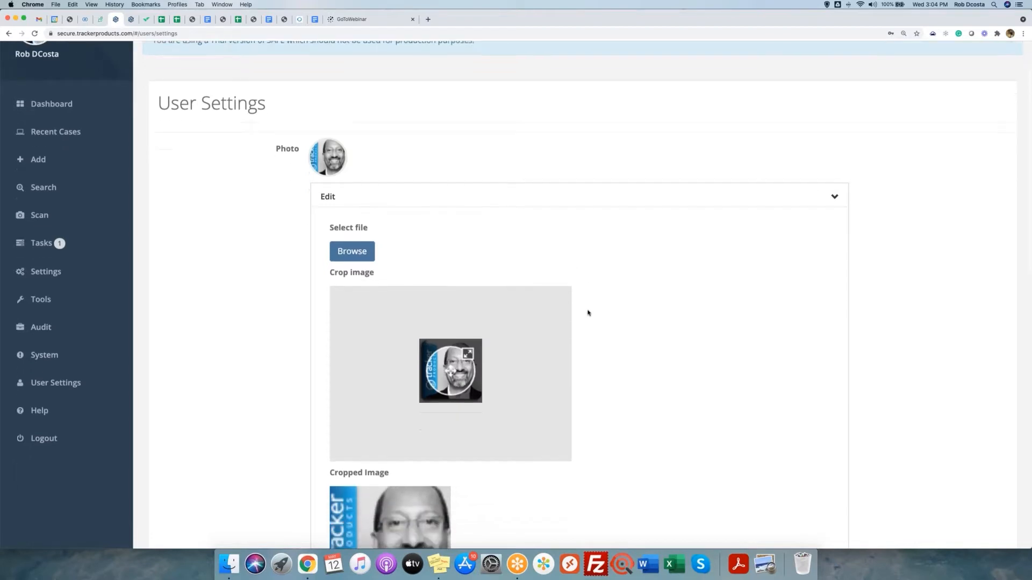
pyautogui.scroll(-2, 588, 313)
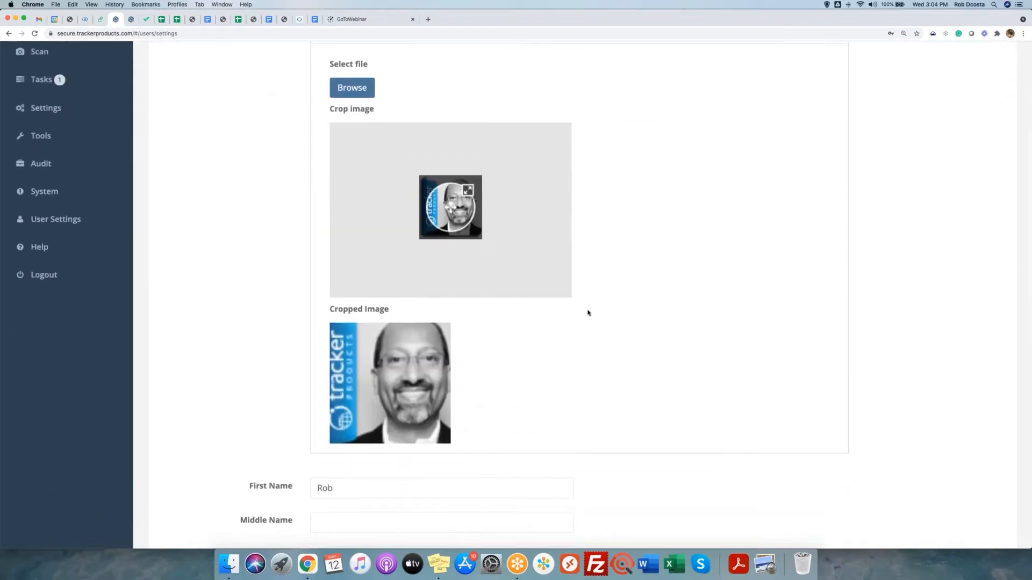
pyautogui.scroll(1, 588, 312)
pyautogui.scroll(4, 588, 312)
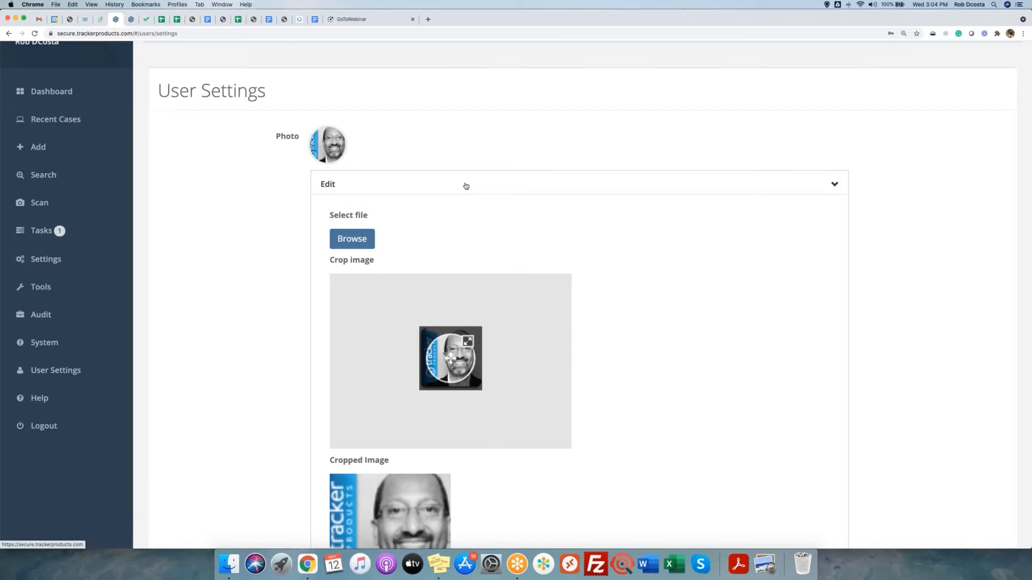
pyautogui.click(465, 185)
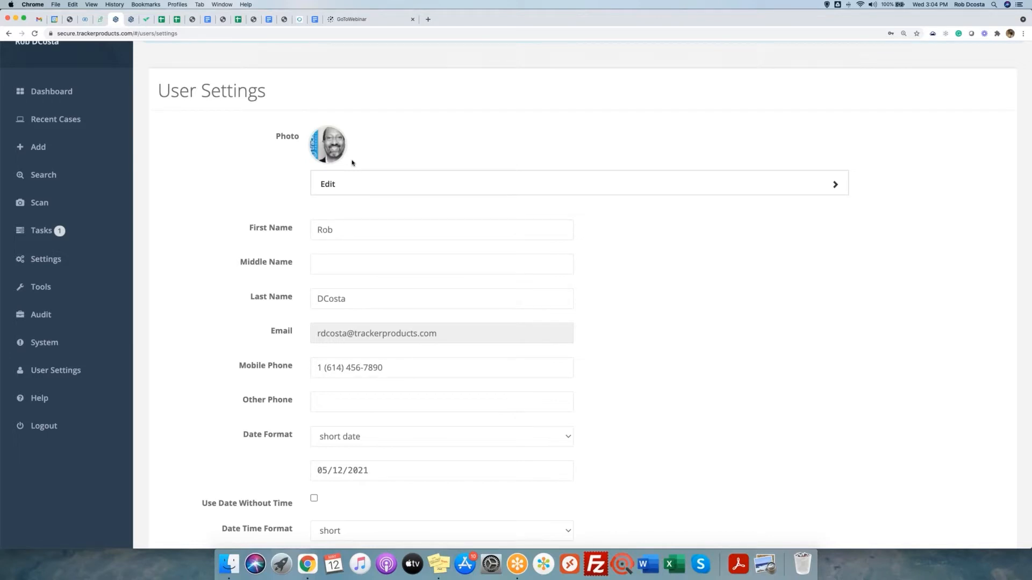
pyautogui.scroll(3, 361, 162)
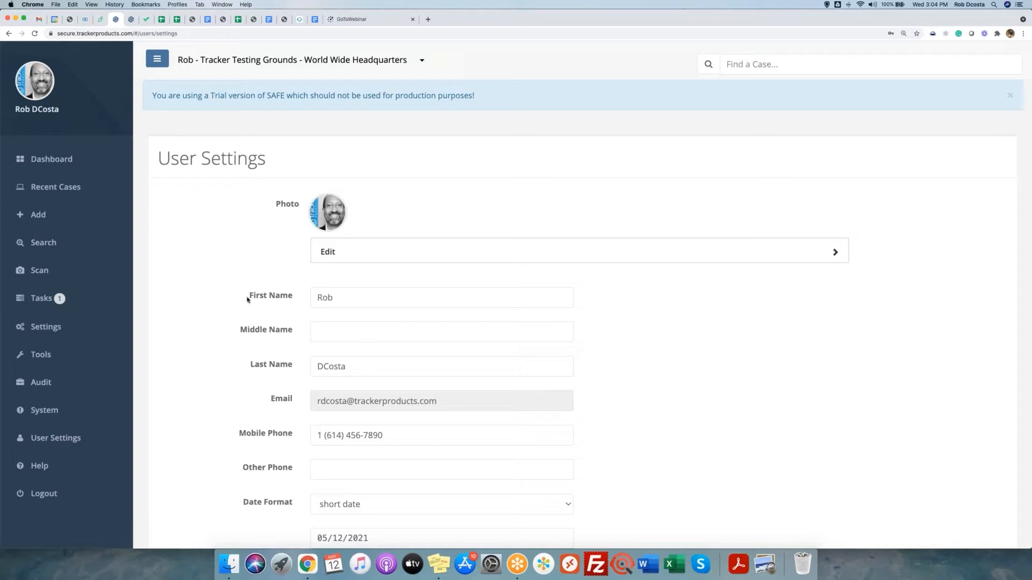
pyautogui.moveTo(248, 296); pyautogui.dragTo(298, 298)
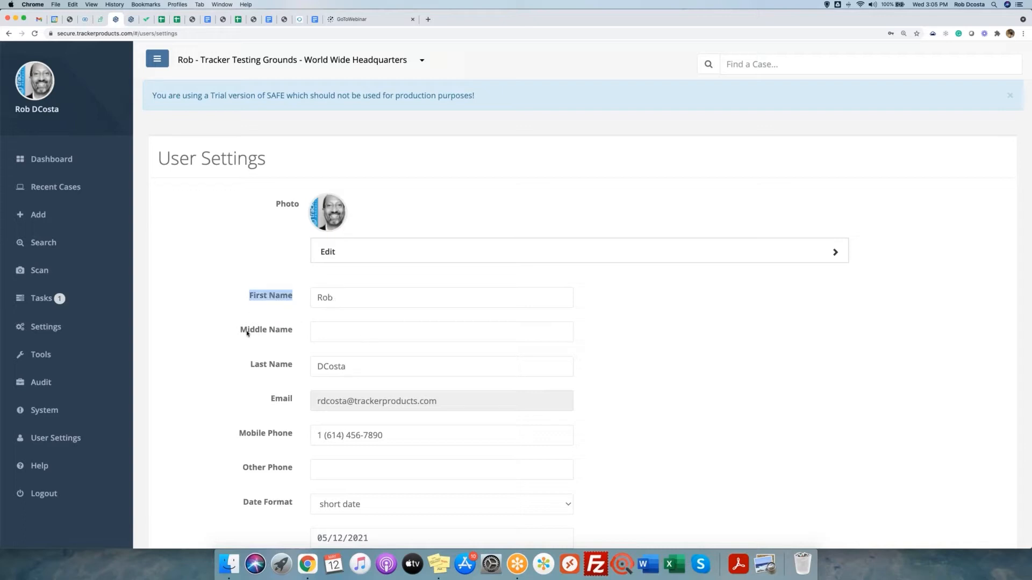
pyautogui.moveTo(248, 331); pyautogui.dragTo(300, 334)
pyautogui.moveTo(250, 367); pyautogui.dragTo(307, 367)
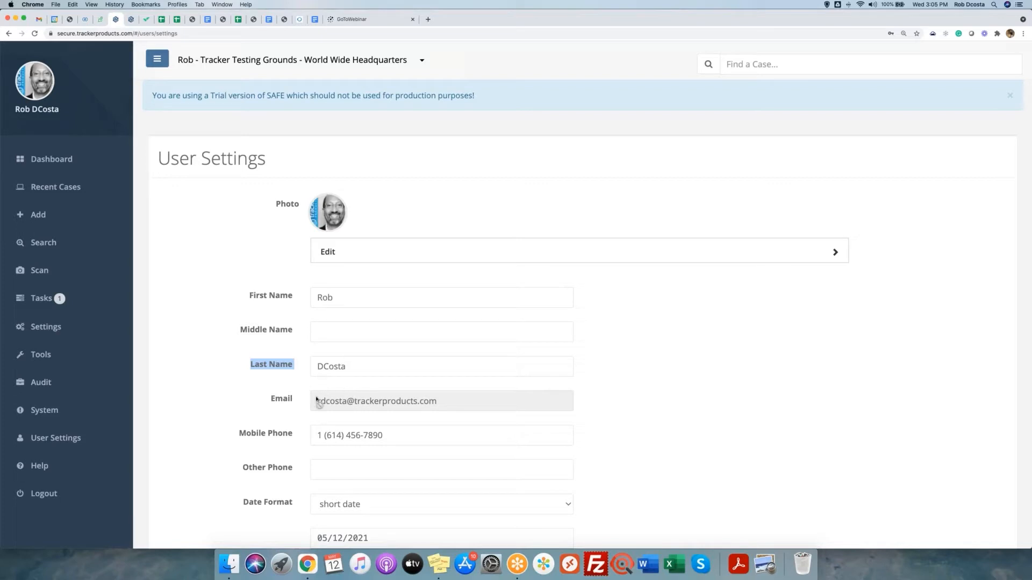
pyautogui.moveTo(318, 403); pyautogui.dragTo(444, 410)
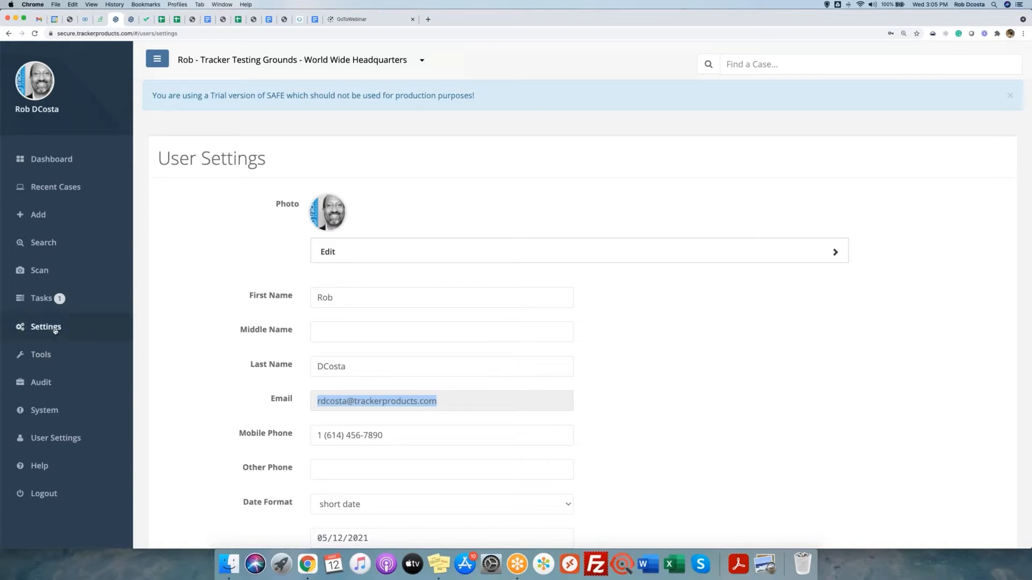
pyautogui.click(53, 328)
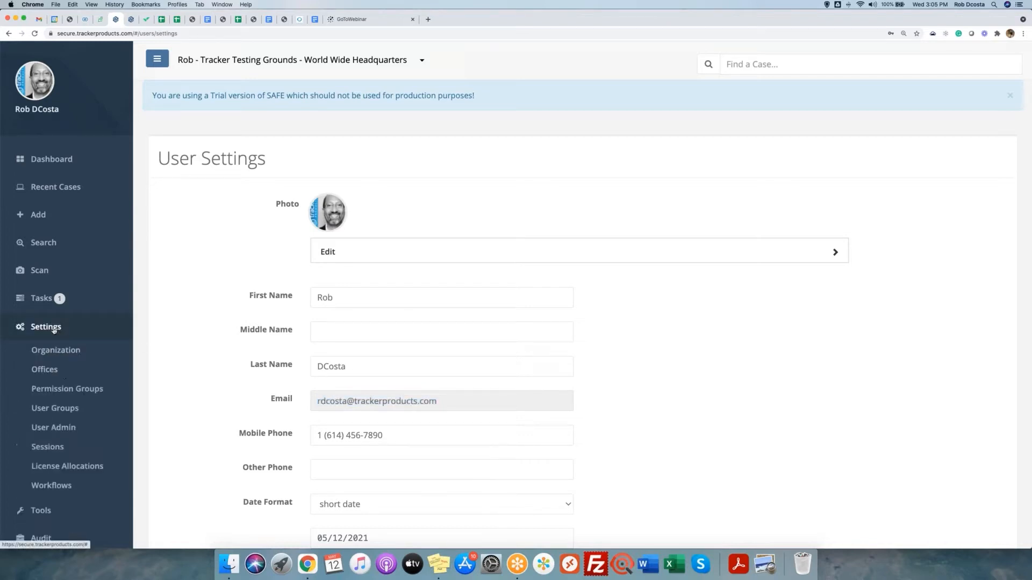
pyautogui.click(70, 430)
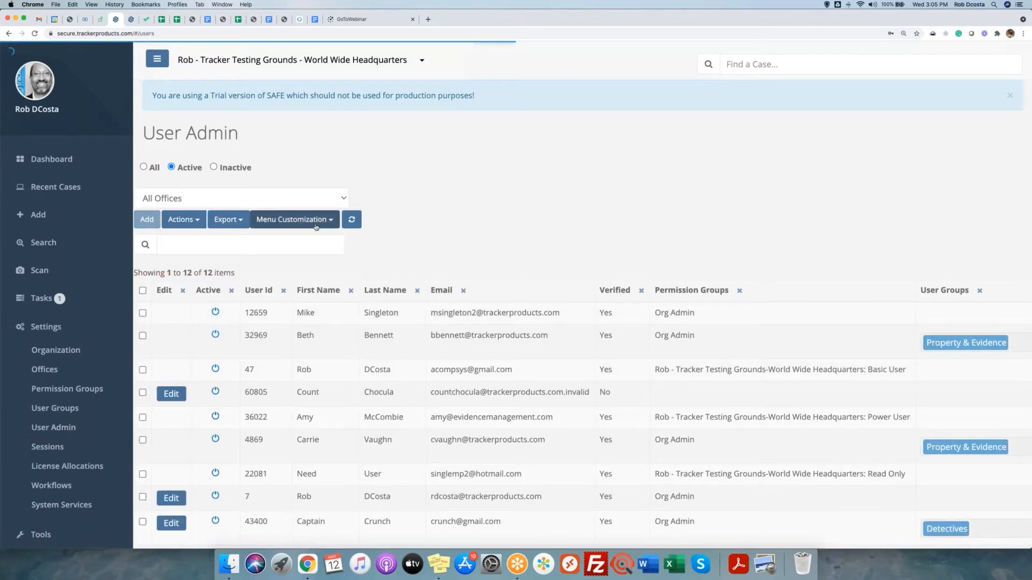
pyautogui.click(147, 219)
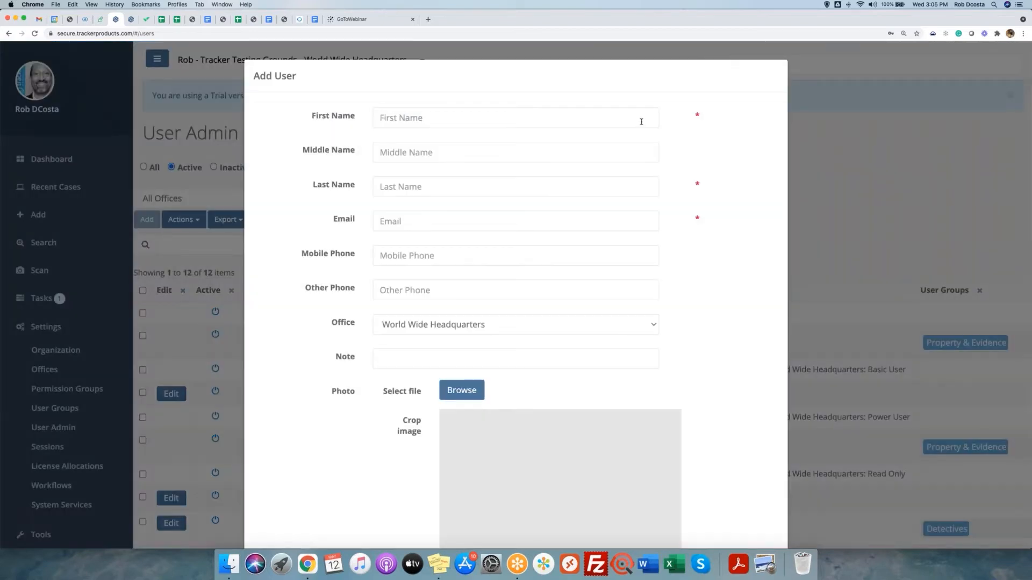
pyautogui.click(641, 121)
pyautogui.click(649, 187)
pyautogui.click(651, 221)
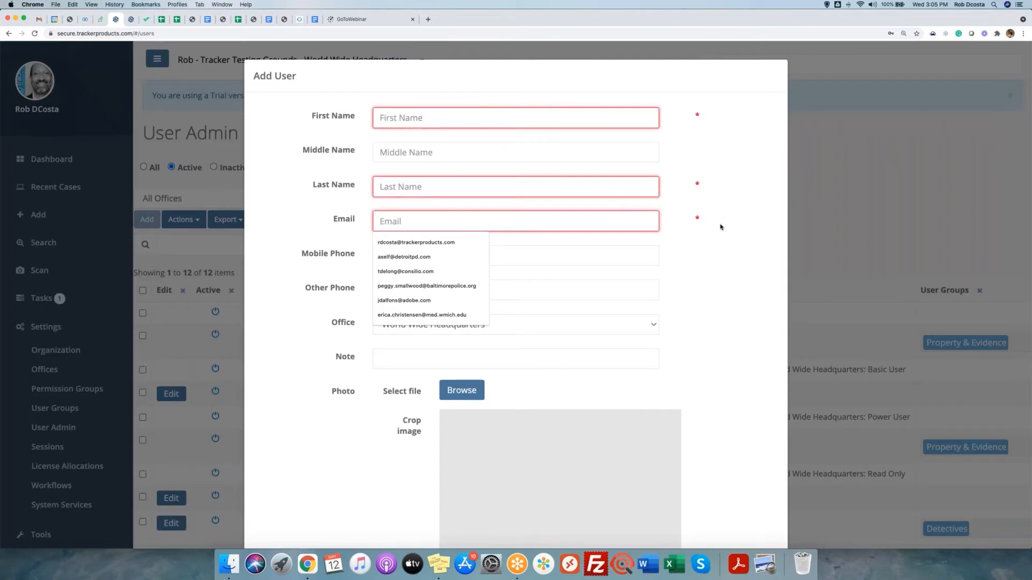
pyautogui.click(722, 187)
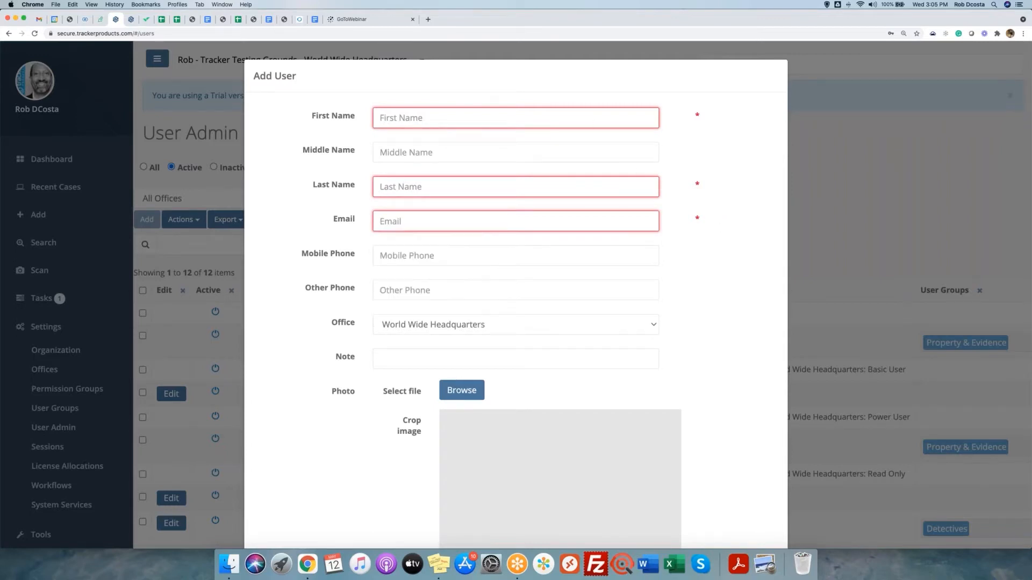
pyautogui.doubleClick(354, 222)
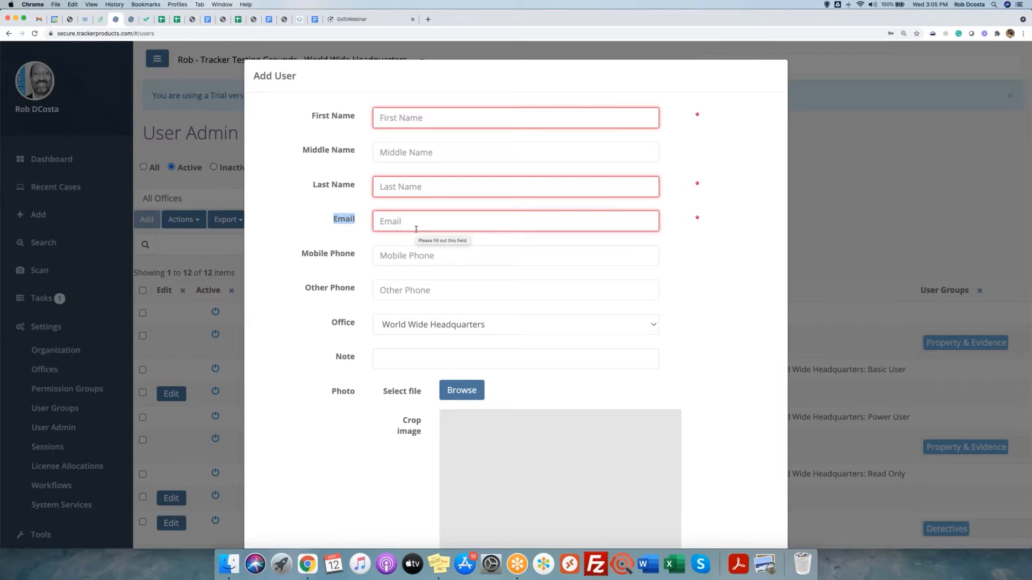
pyautogui.scroll(-6, 441, 228)
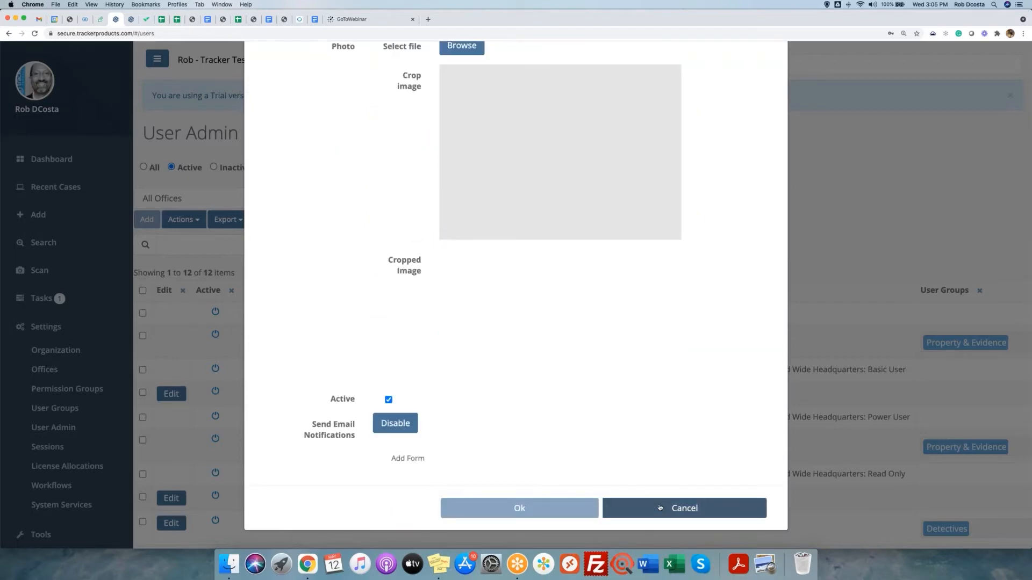
pyautogui.click(657, 507)
pyautogui.click(45, 327)
pyautogui.scroll(-2, 55, 380)
pyautogui.click(56, 380)
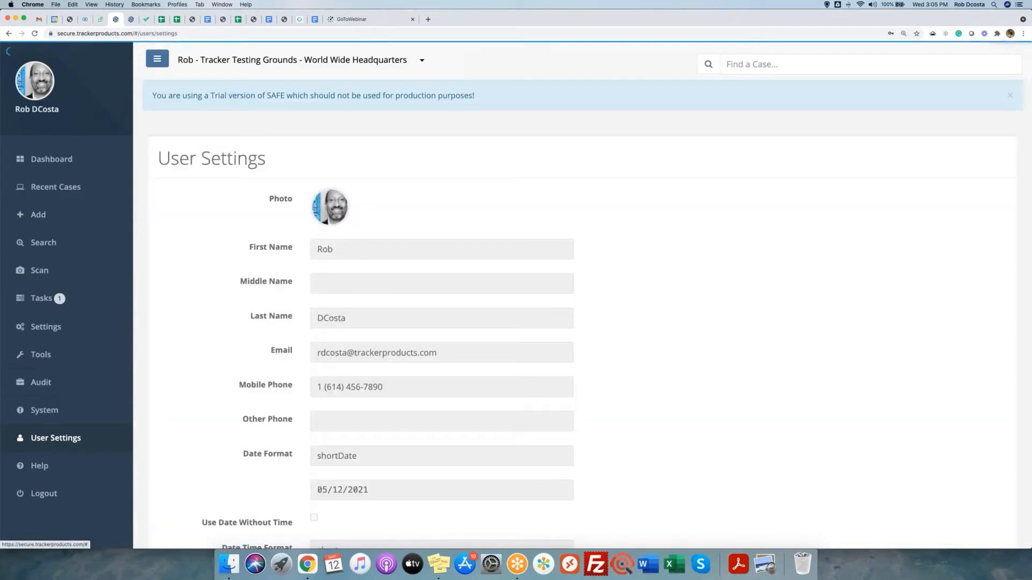
# Point out the Mobile Phone and Other Phone fields in editable User Settings, then open Settings > Workflows.
pyautogui.scroll(-5, 232, 414)
pyautogui.click(179, 458)
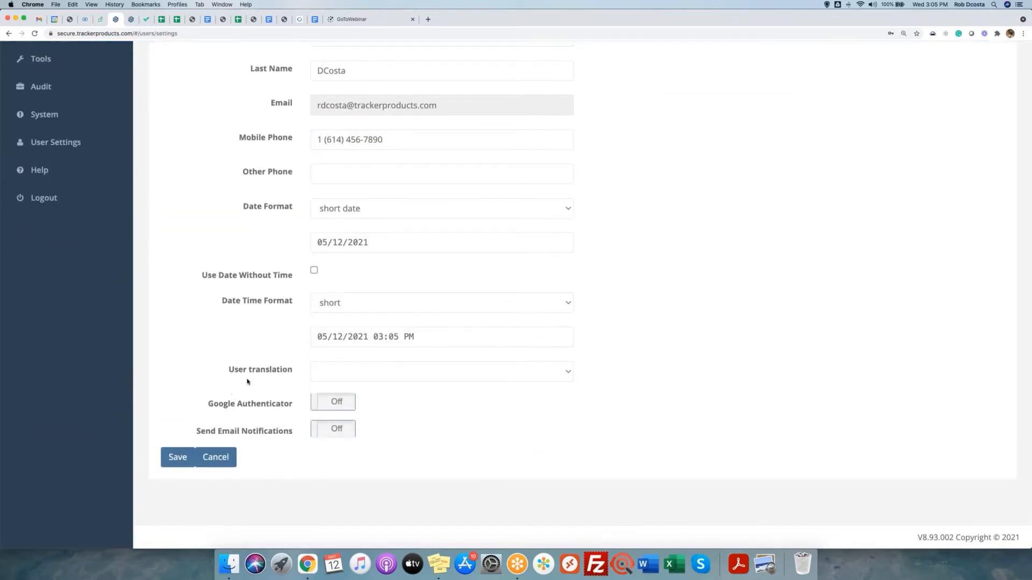
pyautogui.scroll(3, 398, 244)
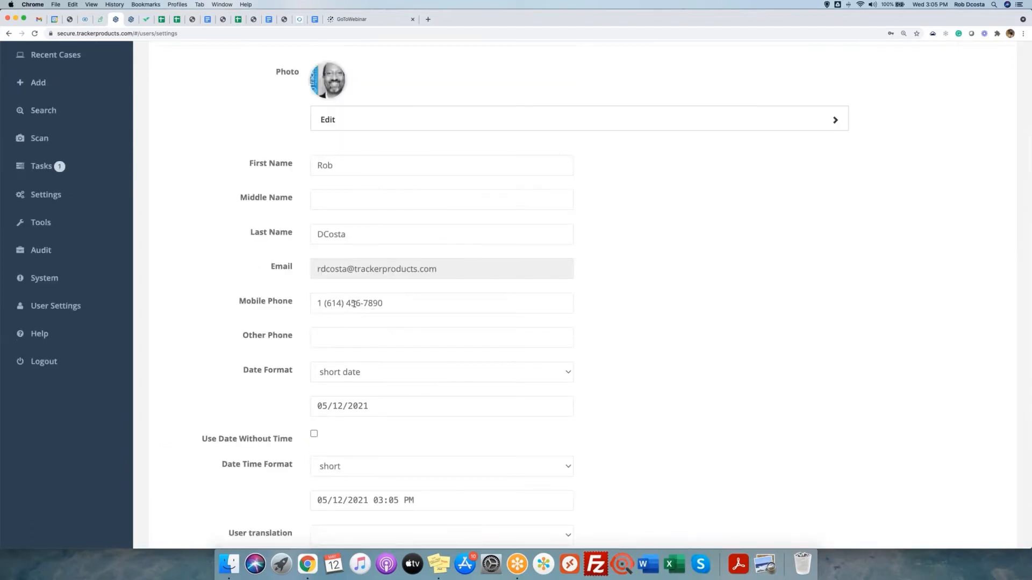
pyautogui.moveTo(237, 303); pyautogui.dragTo(297, 303)
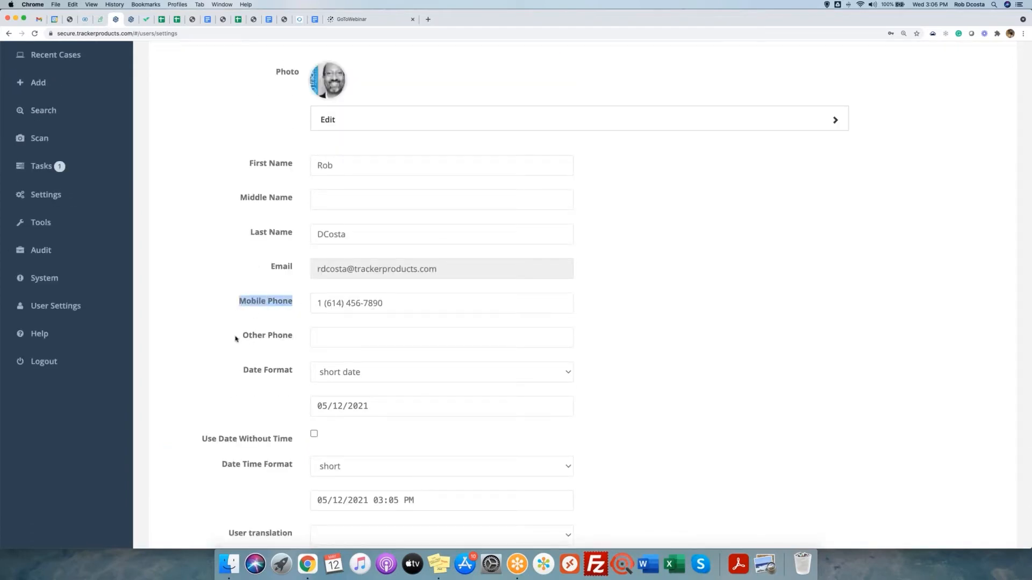
pyautogui.moveTo(237, 338); pyautogui.dragTo(300, 339)
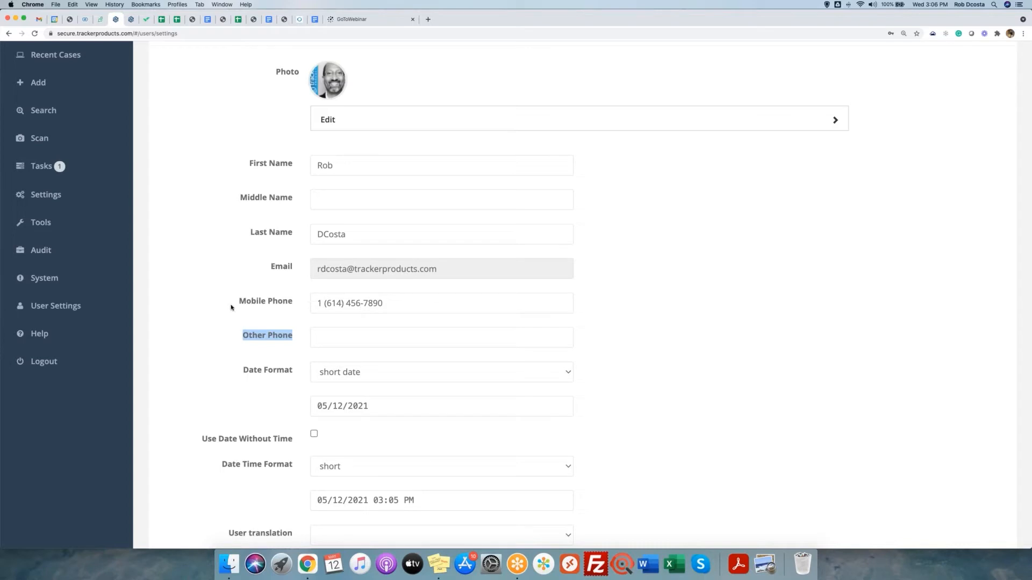
pyautogui.moveTo(232, 306); pyautogui.dragTo(300, 305)
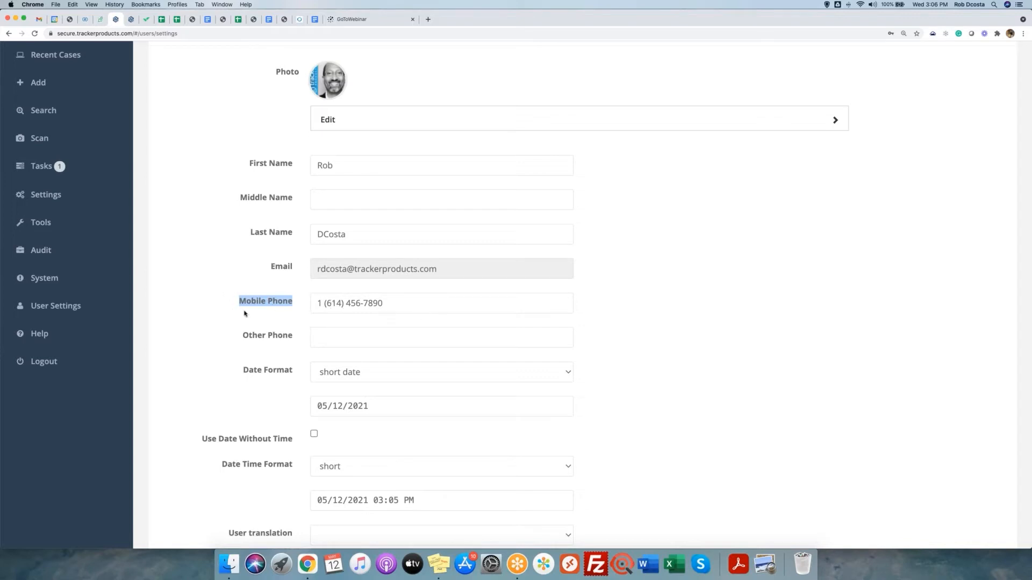
pyautogui.click(47, 199)
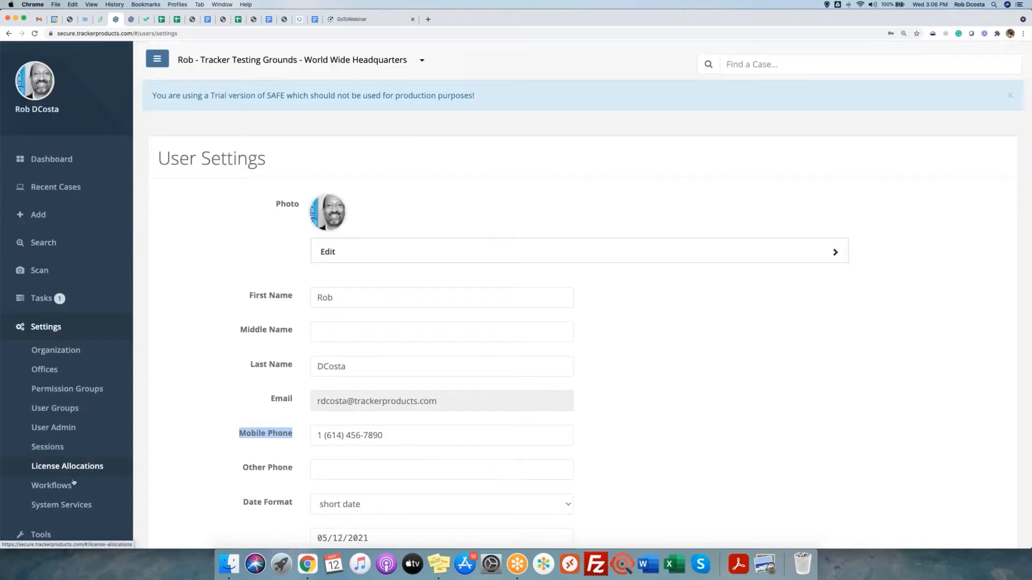
pyautogui.click(52, 485)
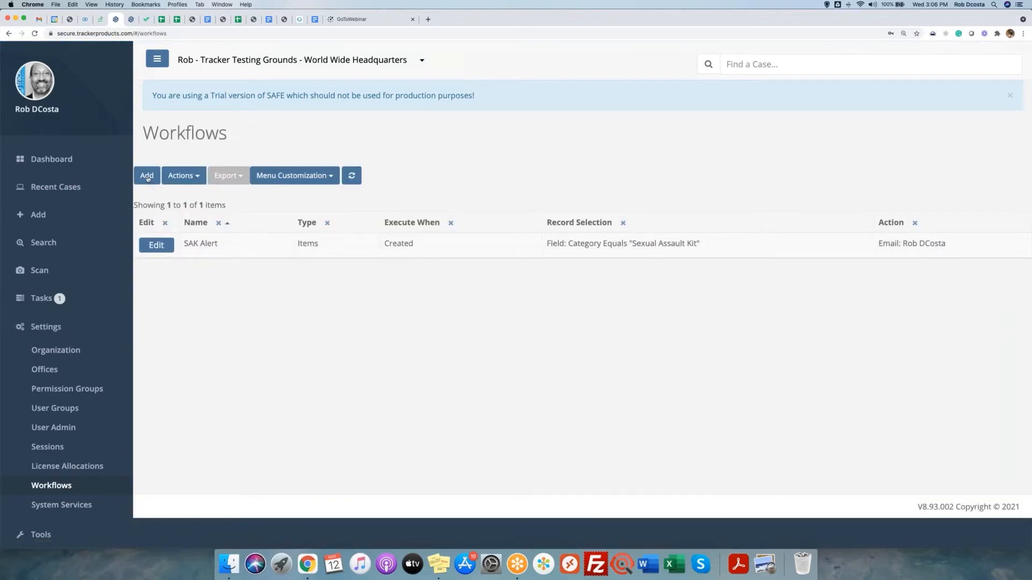
# Start a new workflow named Test Workflow with type items.
pyautogui.click(147, 176)
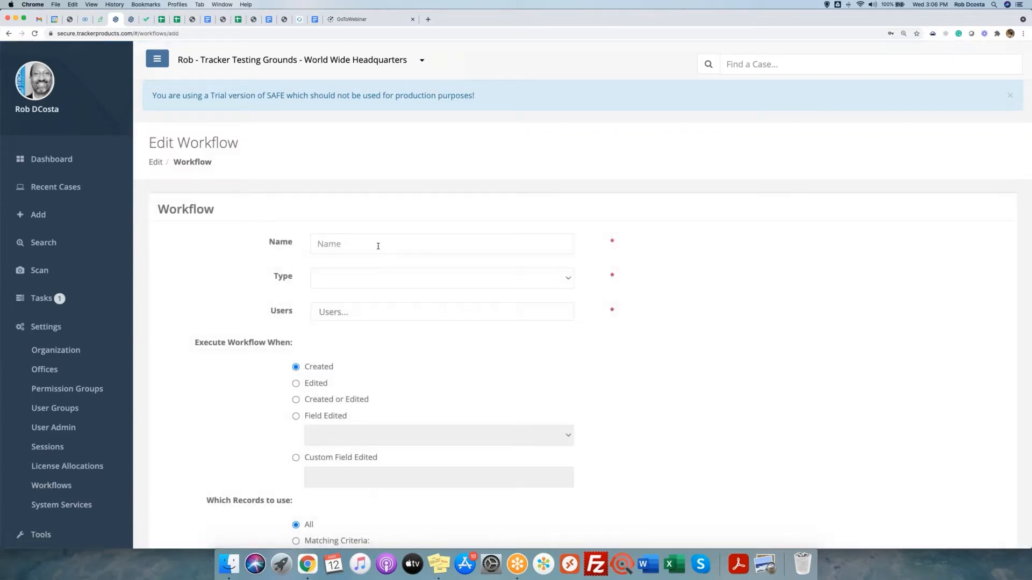
pyautogui.click(378, 246)
pyautogui.write('Test Work')
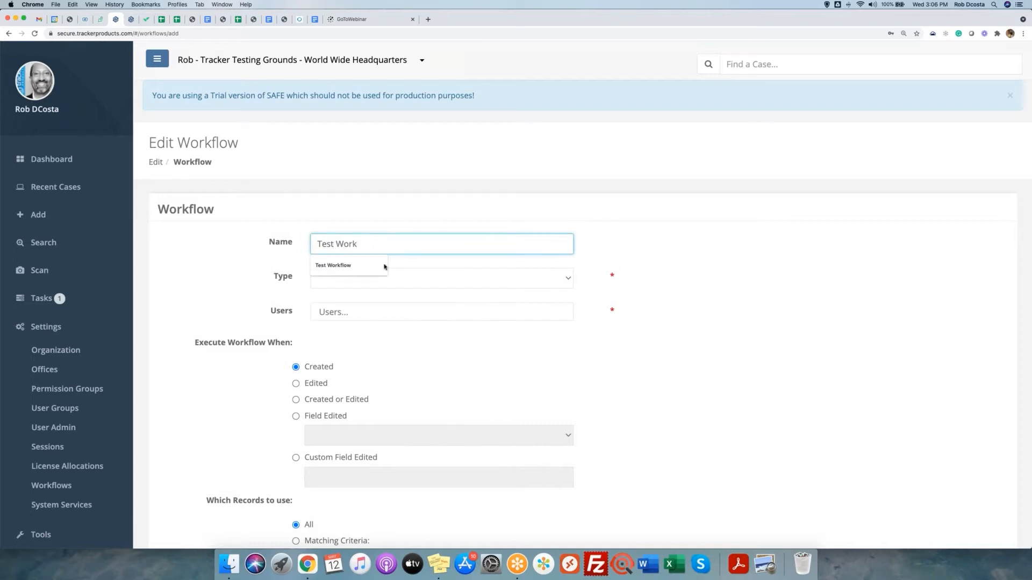
pyautogui.click(383, 266)
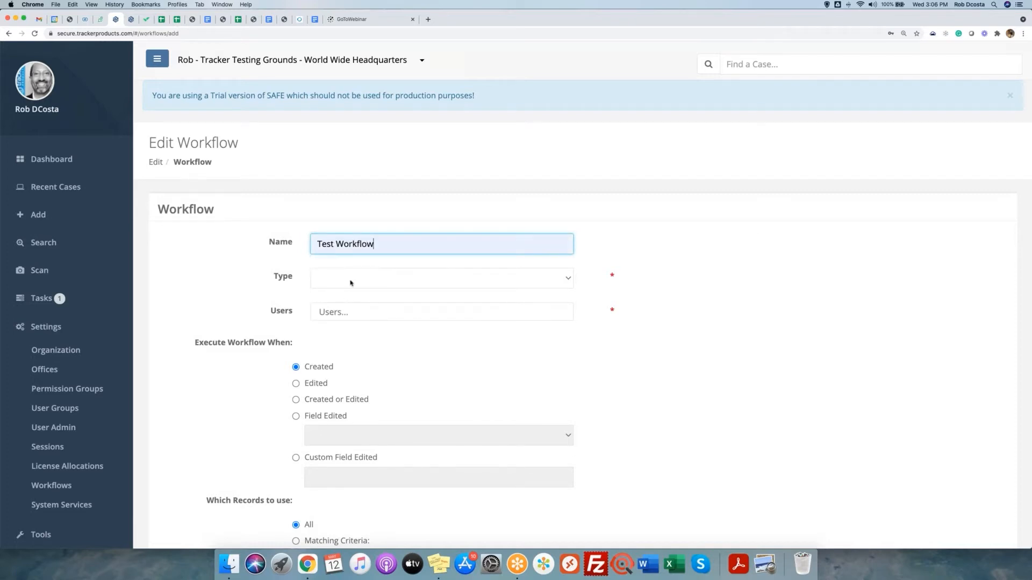
pyautogui.click(348, 284)
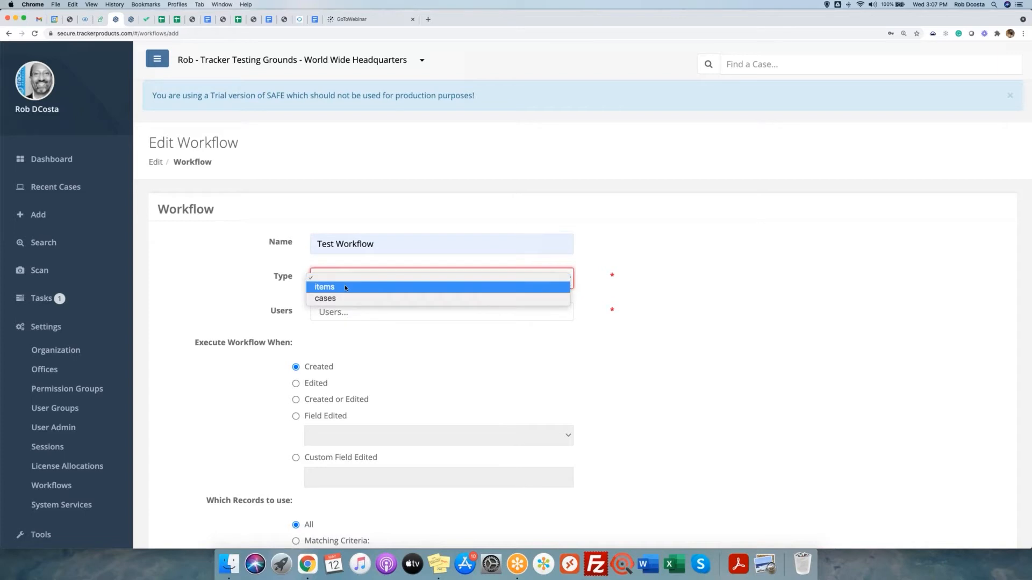
pyautogui.click(345, 288)
# Add two recipient users to the workflow's Users box.
pyautogui.click(350, 313)
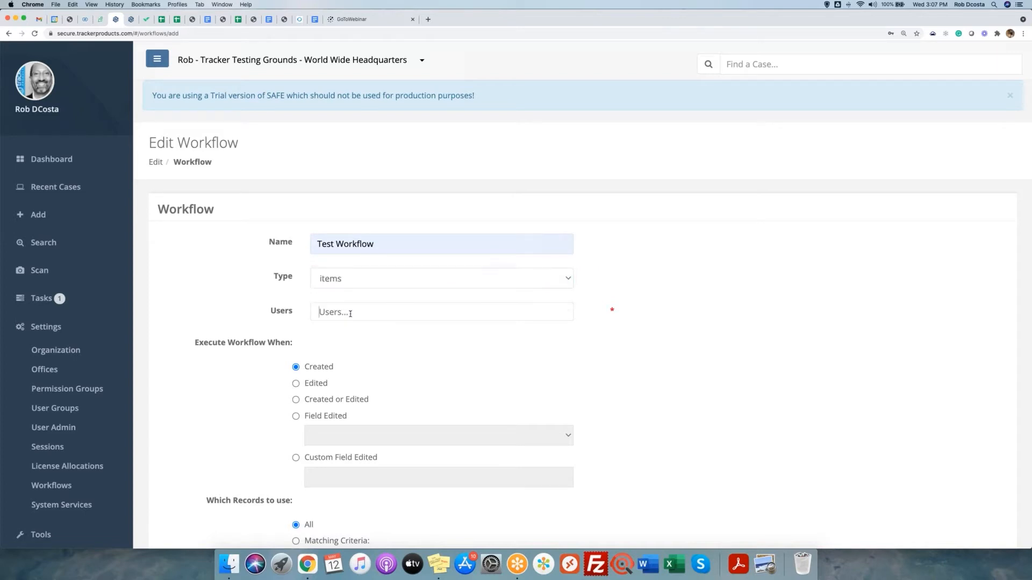
pyautogui.write('boo')
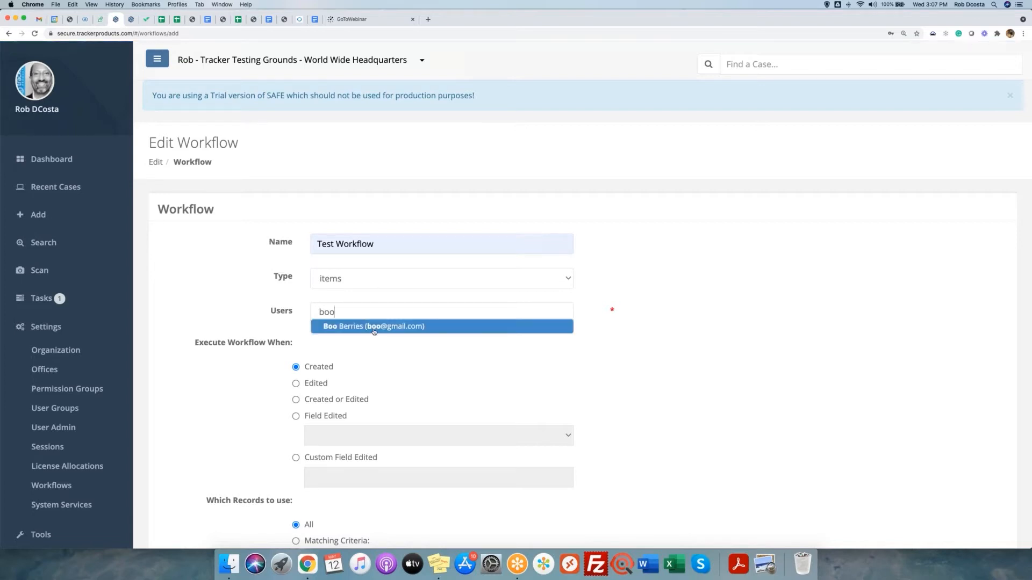
pyautogui.click(433, 327)
pyautogui.write('captain')
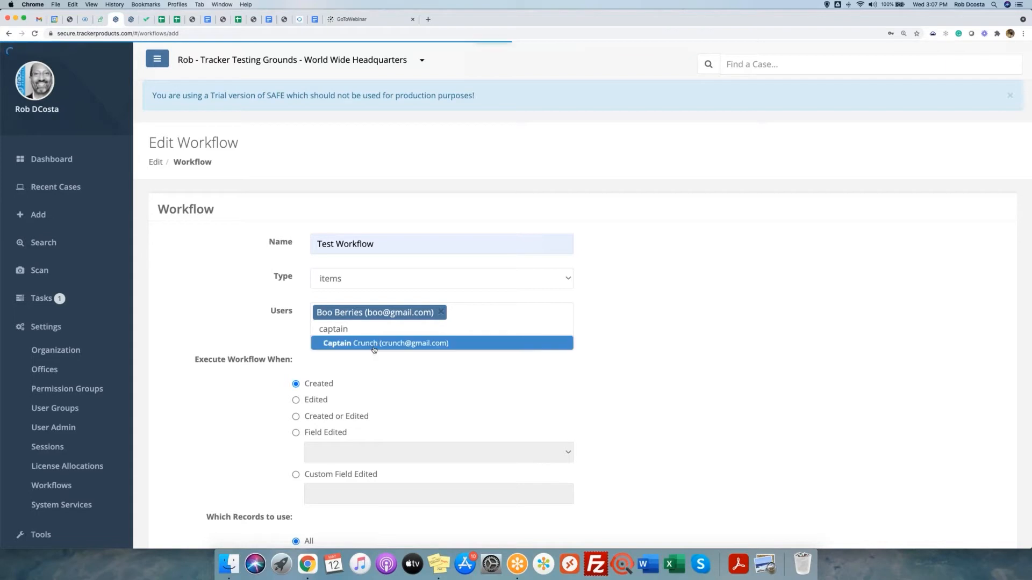
pyautogui.click(374, 344)
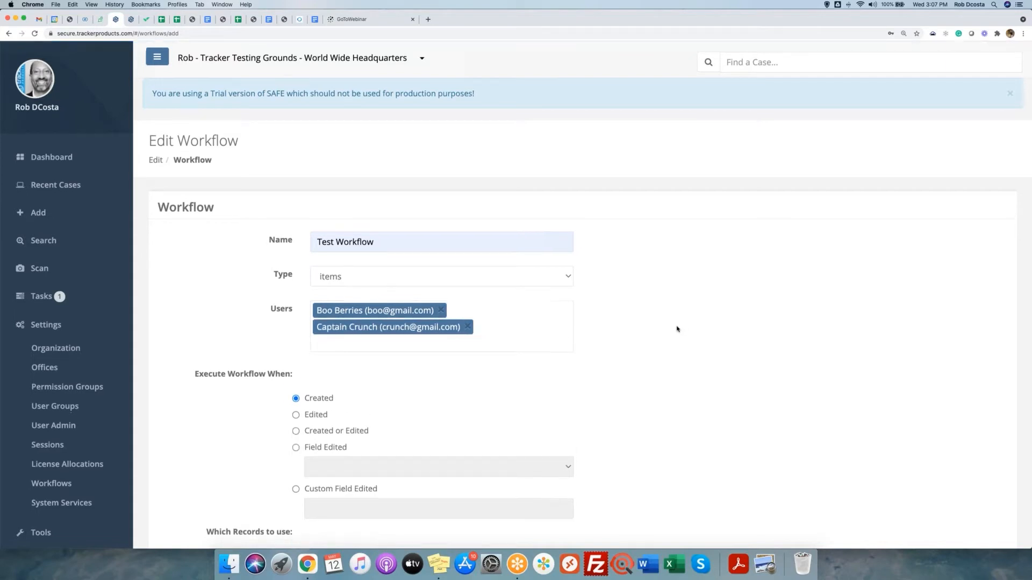
pyautogui.scroll(-3, 677, 329)
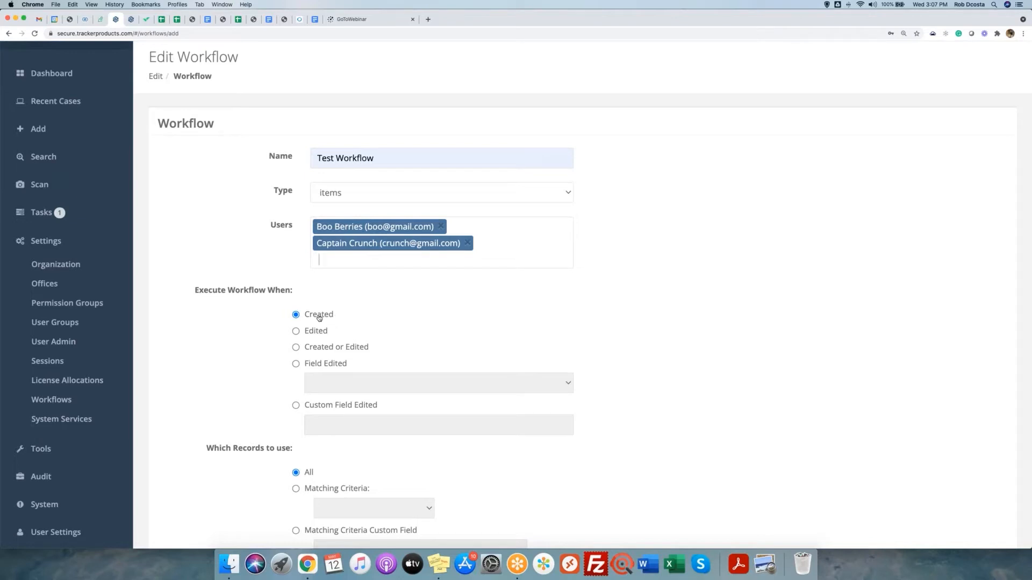
pyautogui.scroll(-4, 362, 317)
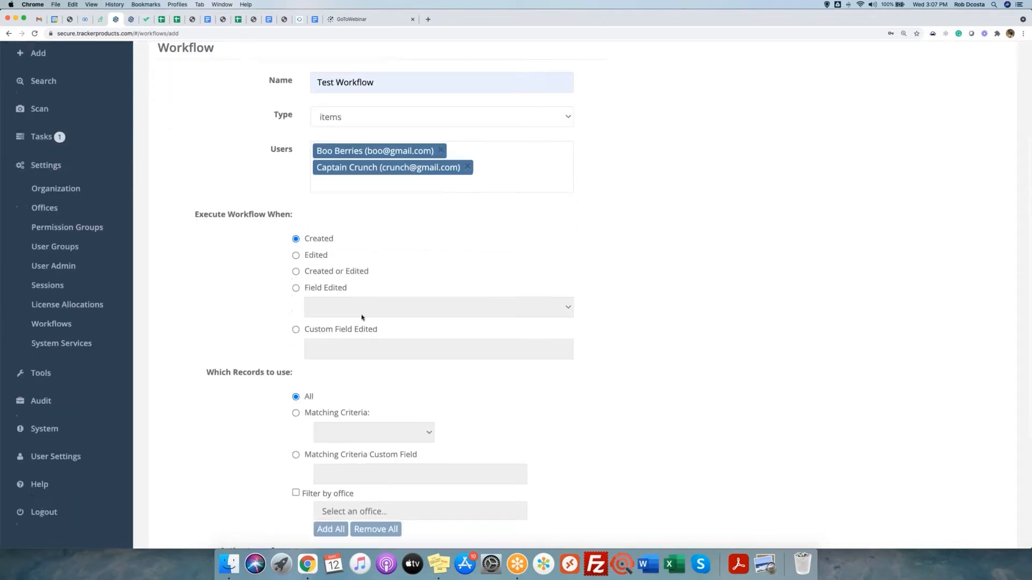
pyautogui.moveTo(205, 299); pyautogui.dragTo(311, 299)
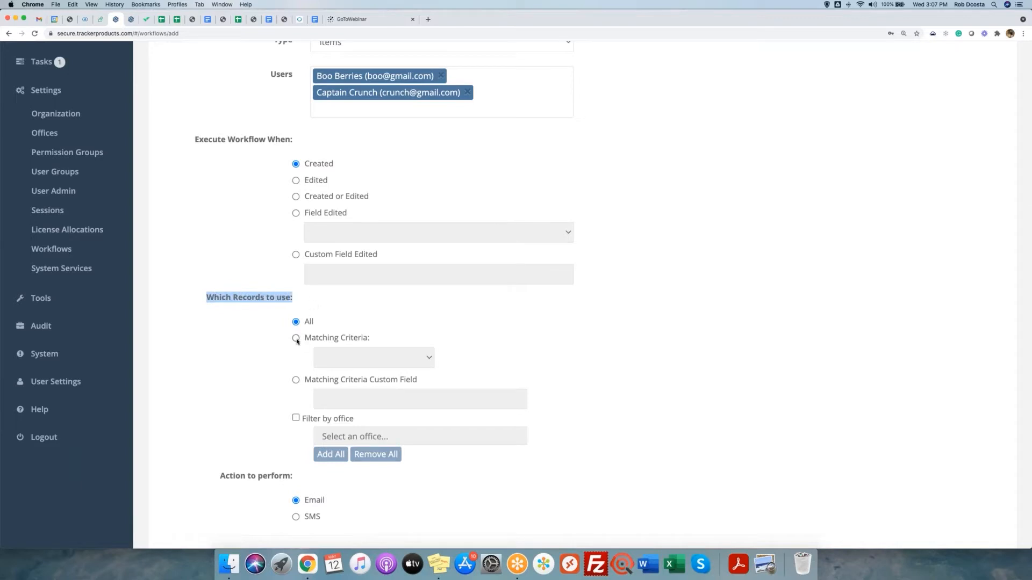
# Set the workflow's Matching Criteria to Category equals Firearms.
pyautogui.moveTo(304, 338); pyautogui.dragTo(378, 340)
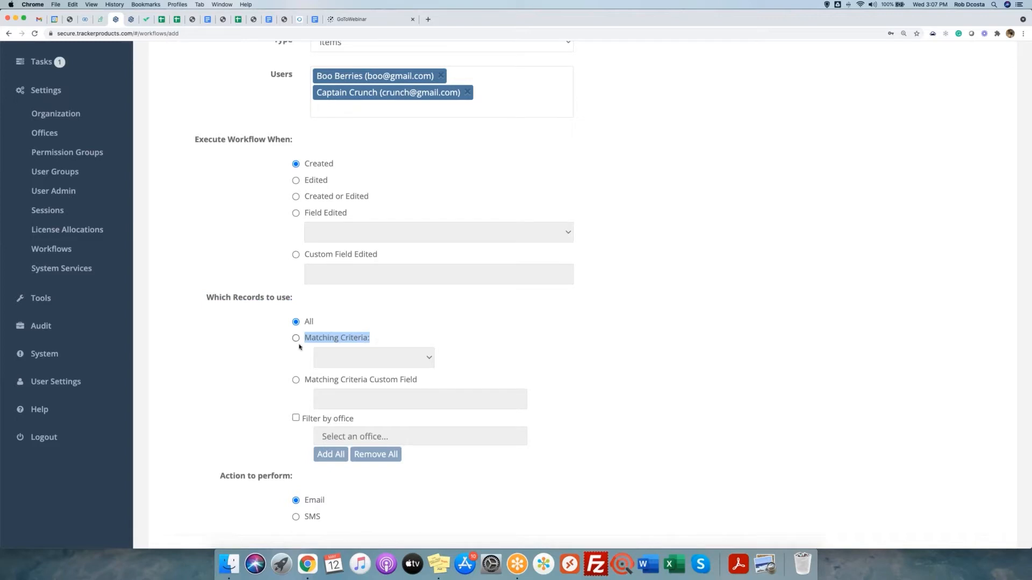
pyautogui.click(296, 338)
pyautogui.click(367, 361)
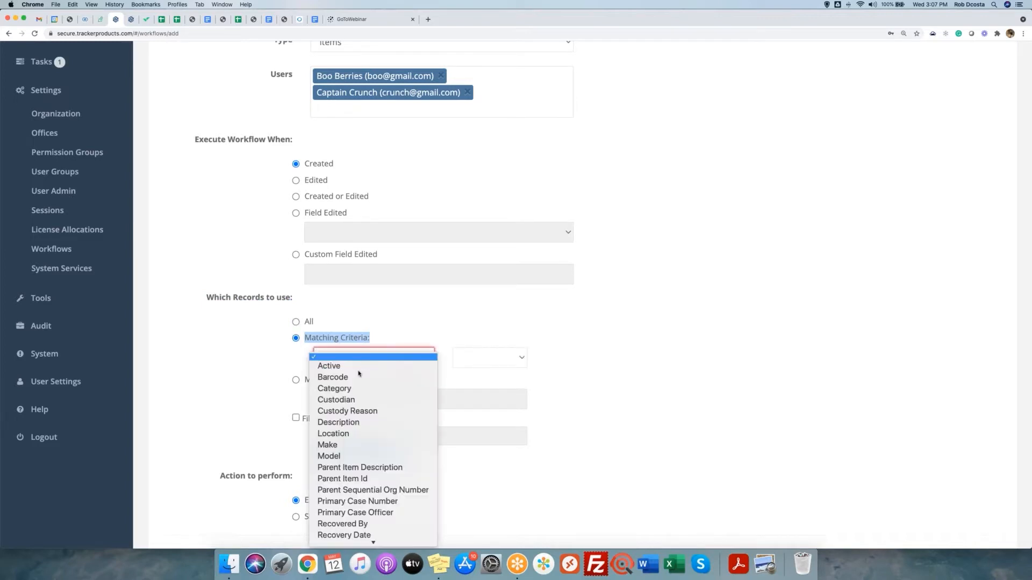
pyautogui.scroll(-3, 358, 389)
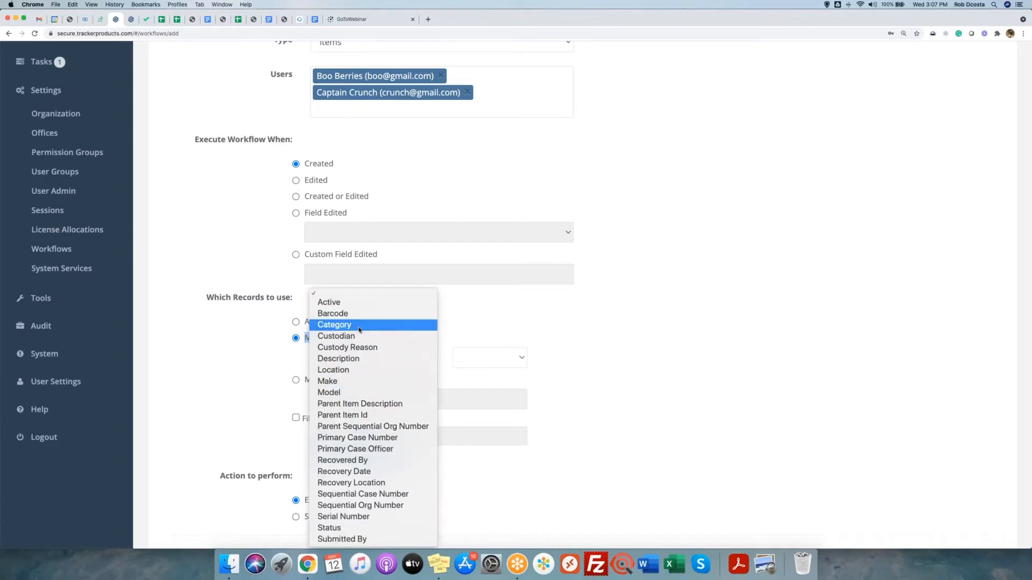
pyautogui.click(360, 325)
pyautogui.click(471, 361)
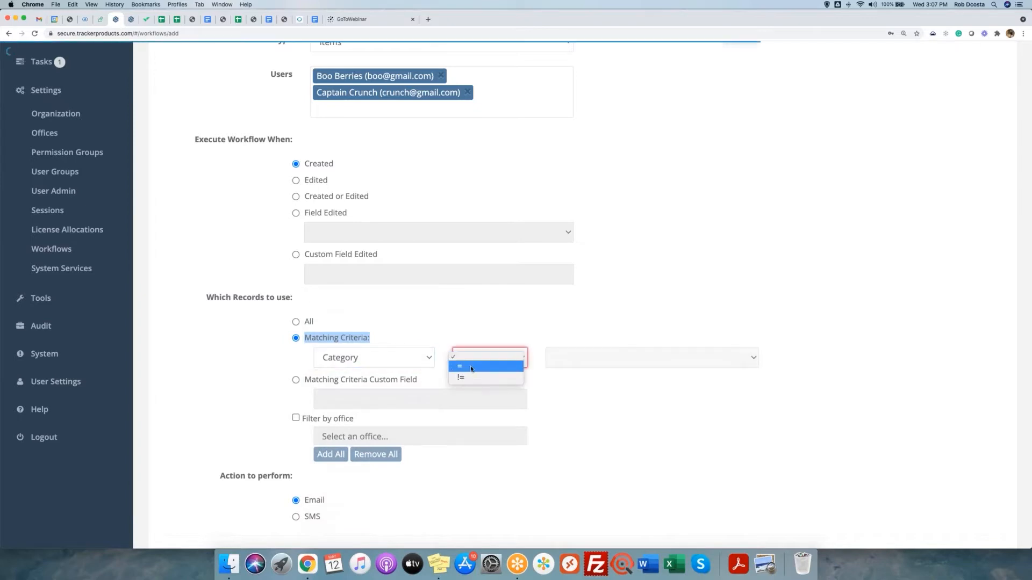
pyautogui.click(471, 367)
pyautogui.click(579, 359)
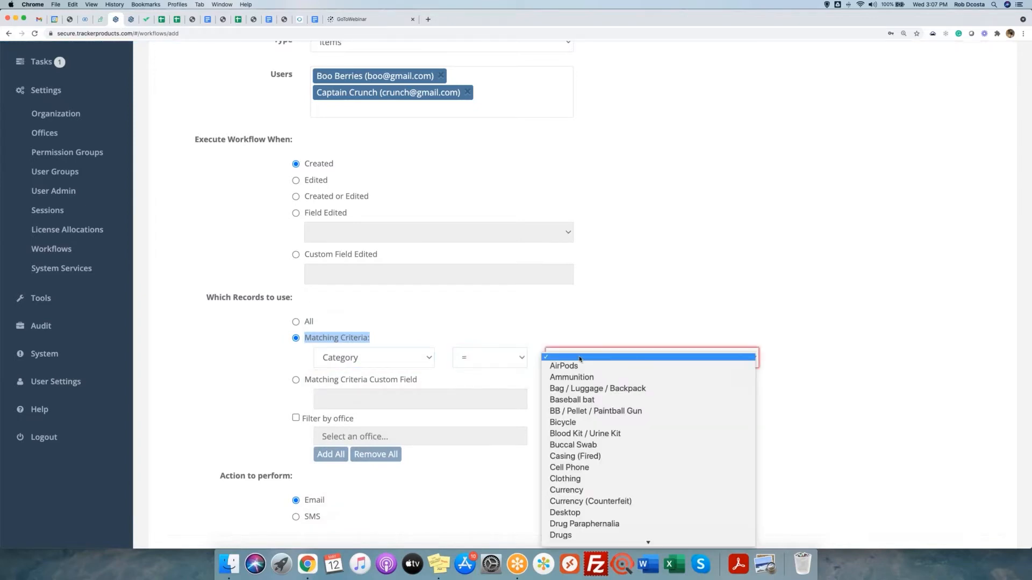
pyautogui.scroll(-5, 579, 359)
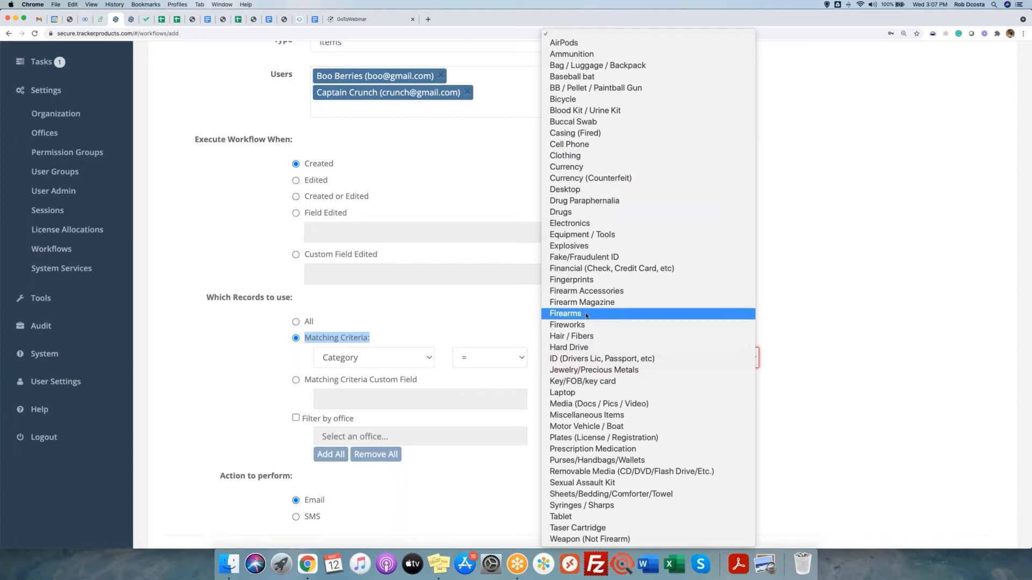
pyautogui.click(586, 315)
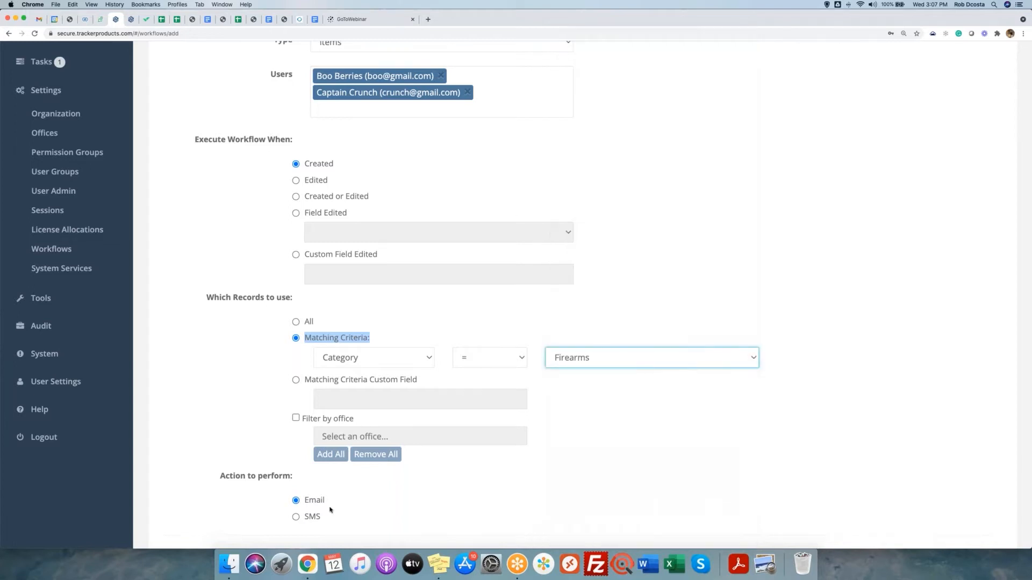
# Choose SMS as the action to perform and save the workflow.
pyautogui.moveTo(214, 480); pyautogui.dragTo(299, 481)
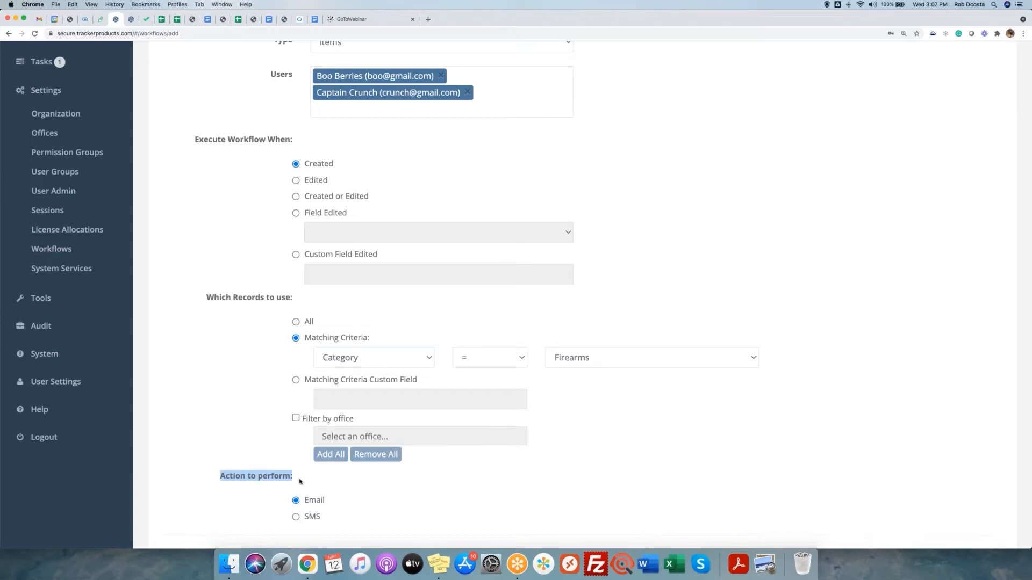
pyautogui.click(296, 518)
pyautogui.scroll(5, 711, 299)
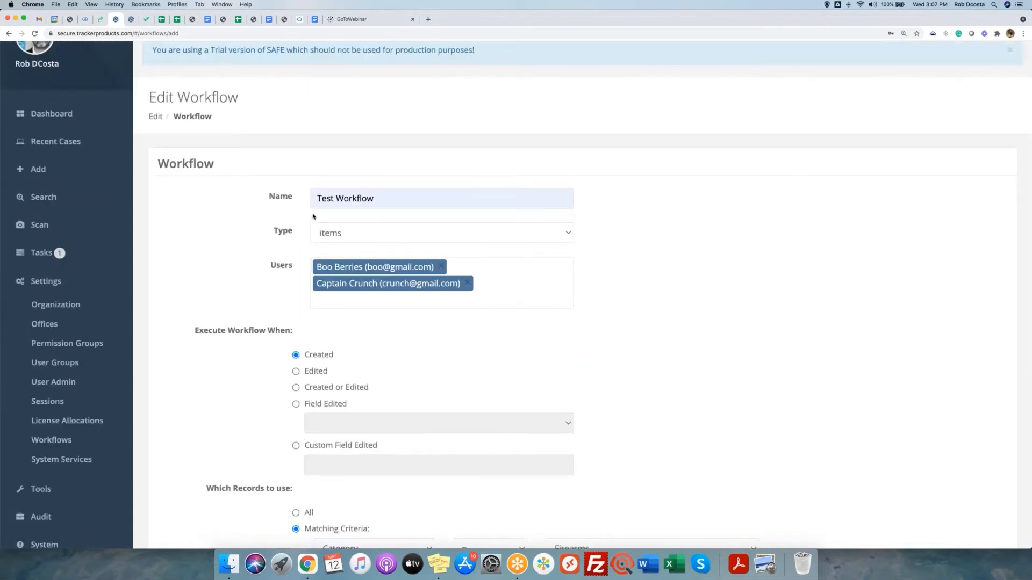
pyautogui.scroll(-5, 378, 216)
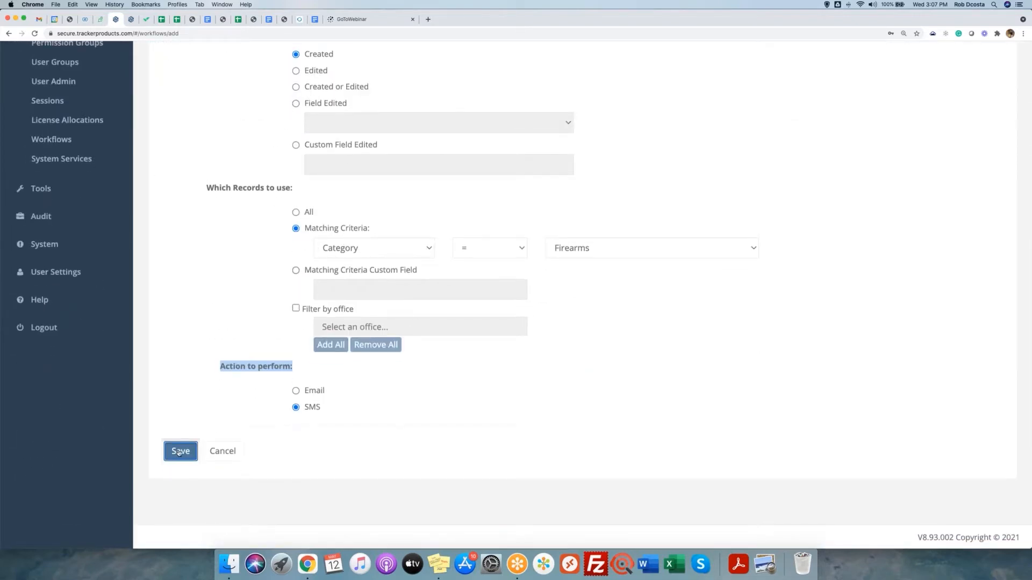
pyautogui.click(482, 402)
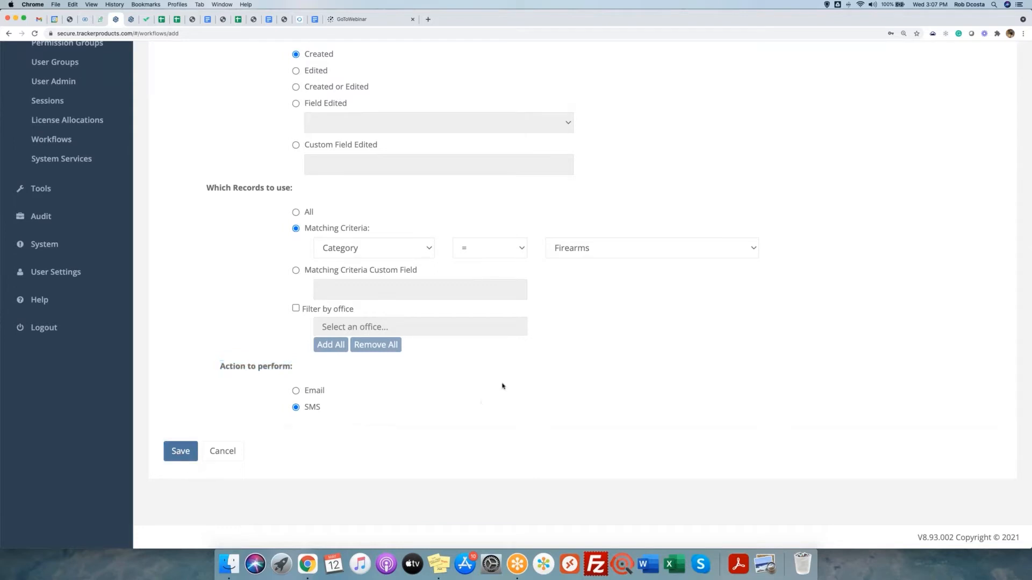
pyautogui.scroll(3, 626, 375)
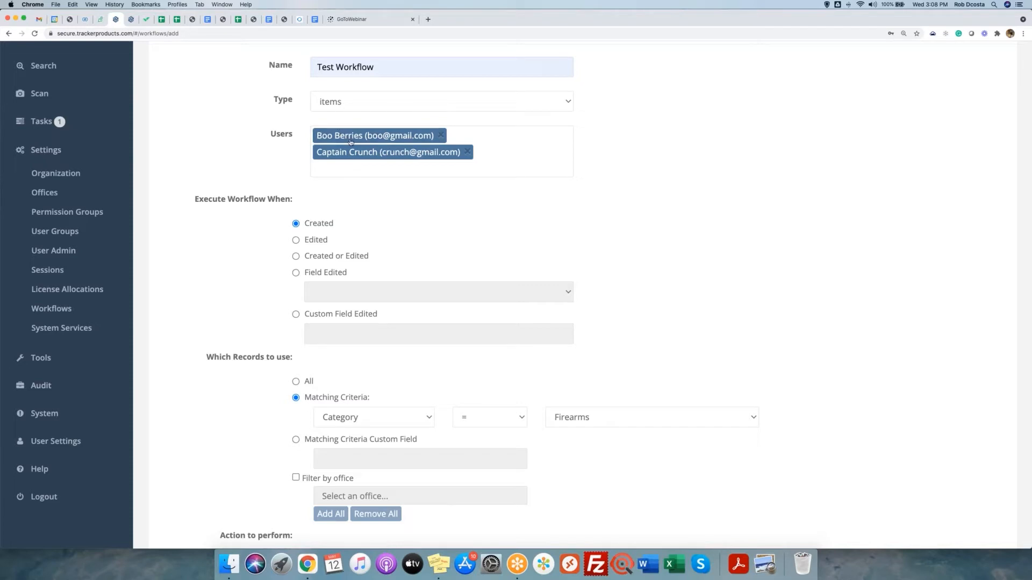
pyautogui.scroll(-3, 339, 323)
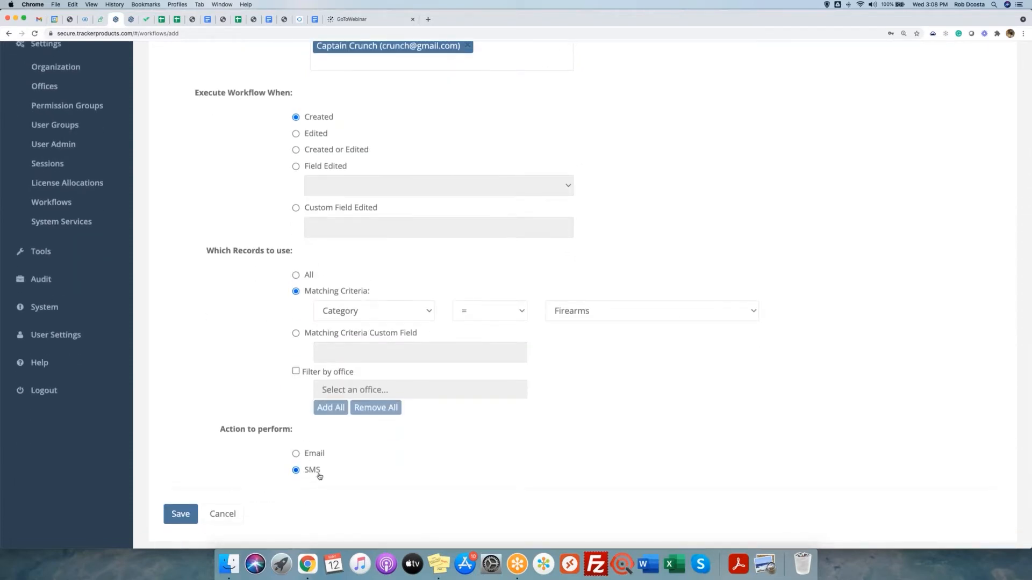
pyautogui.click(177, 516)
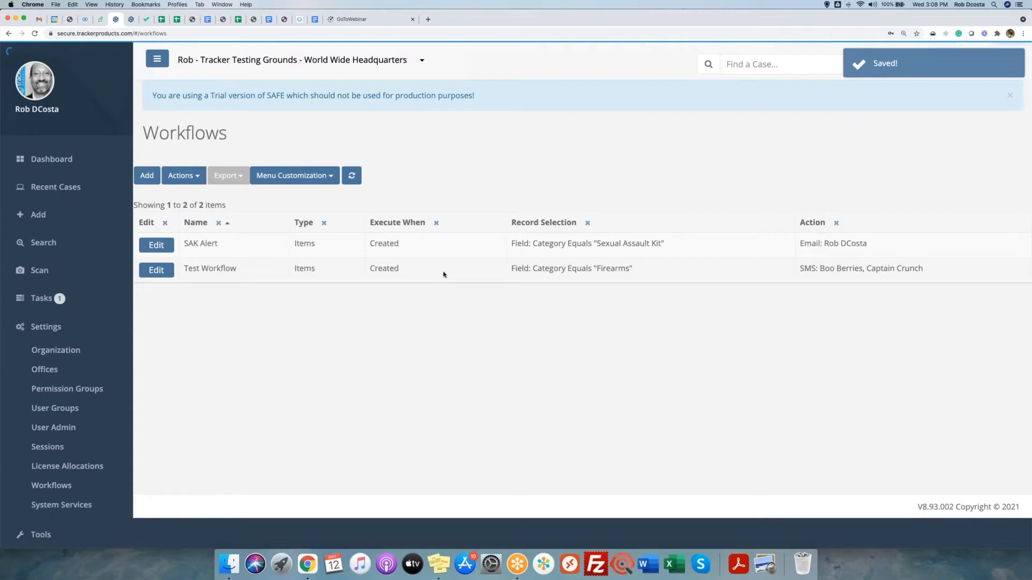
# Select the Test Workflow and SAK Alert rows, collapse Settings, and go to User Settings.
pyautogui.click(460, 276)
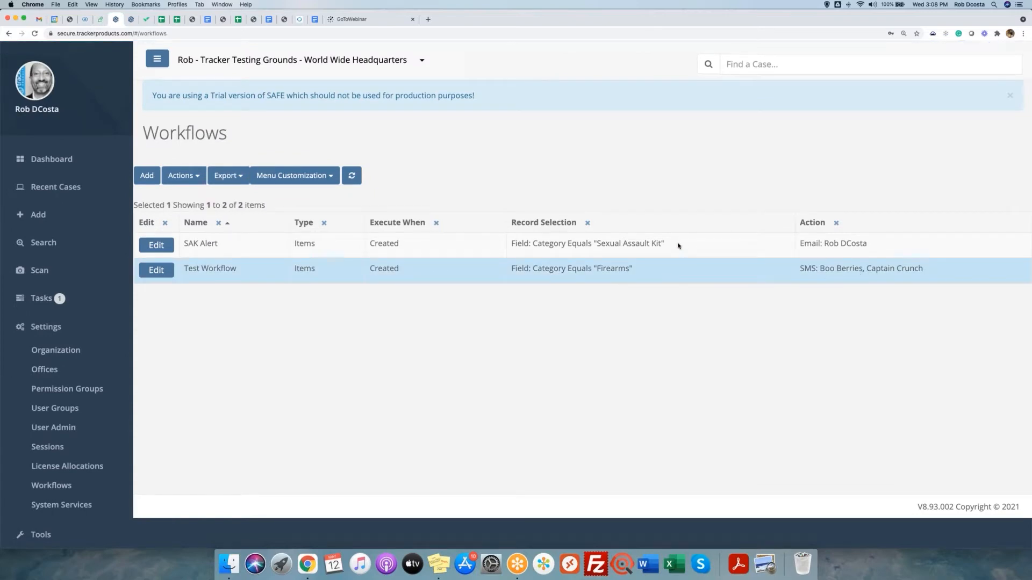
pyautogui.click(678, 246)
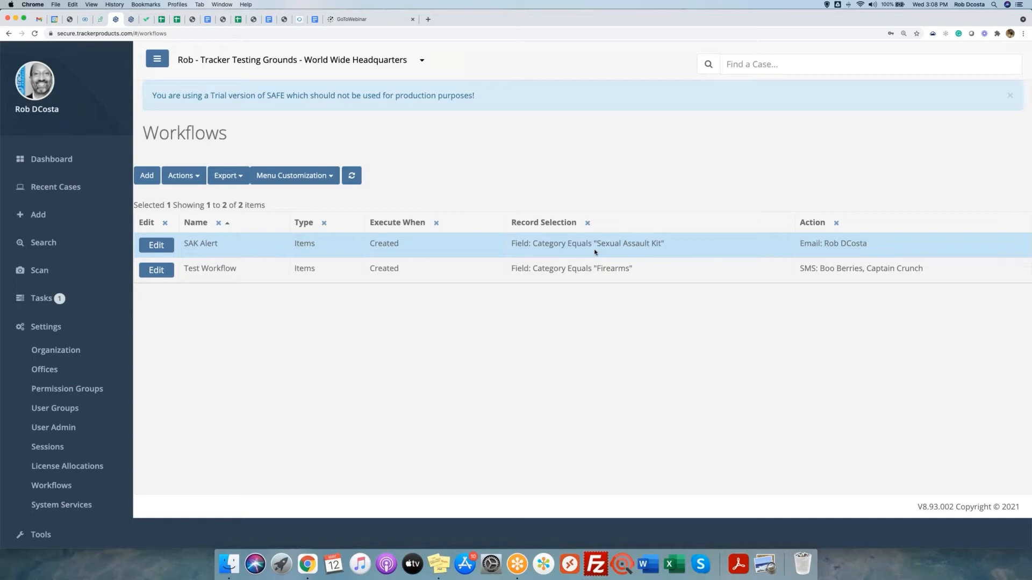
pyautogui.click(40, 327)
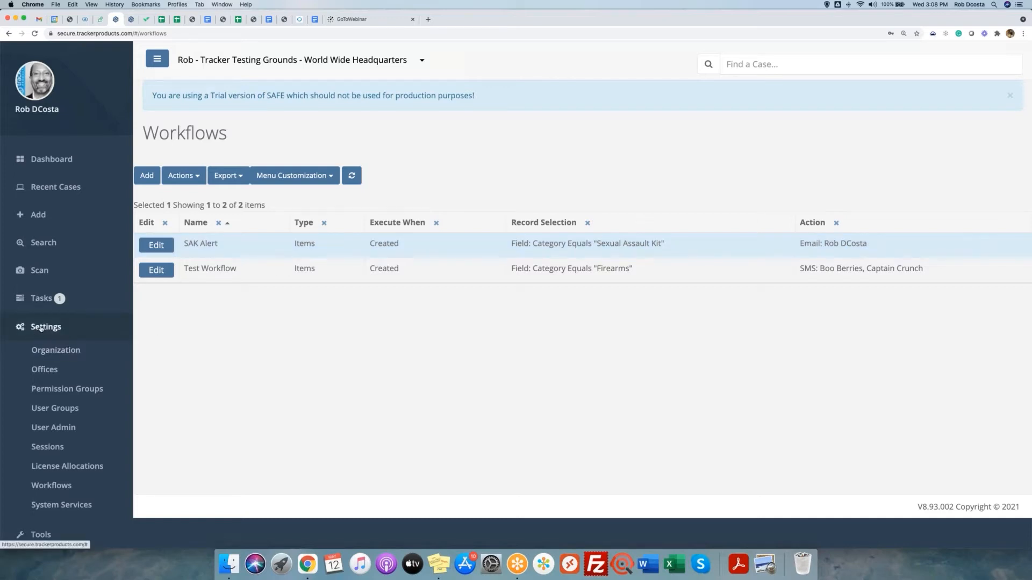
pyautogui.click(52, 440)
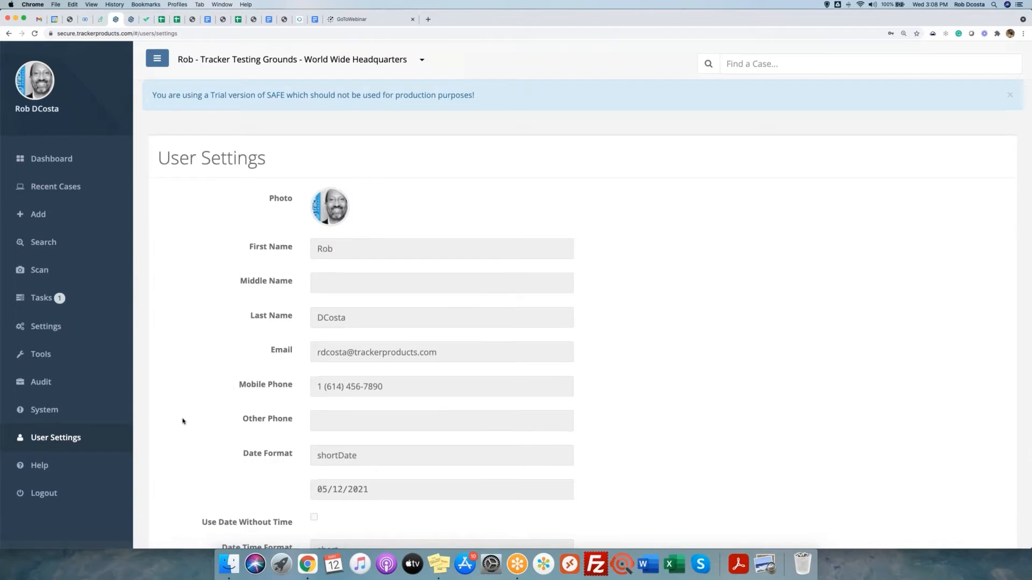
# In editable User Settings, change Date Time Format from short to full and save.
pyautogui.scroll(-5, 182, 420)
pyautogui.click(178, 456)
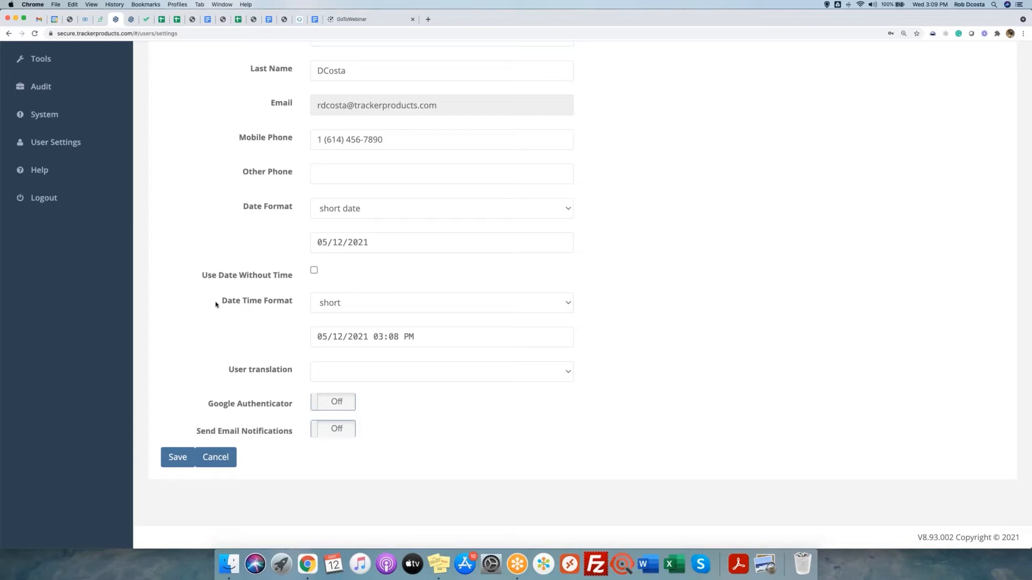
pyautogui.moveTo(215, 304); pyautogui.dragTo(296, 302)
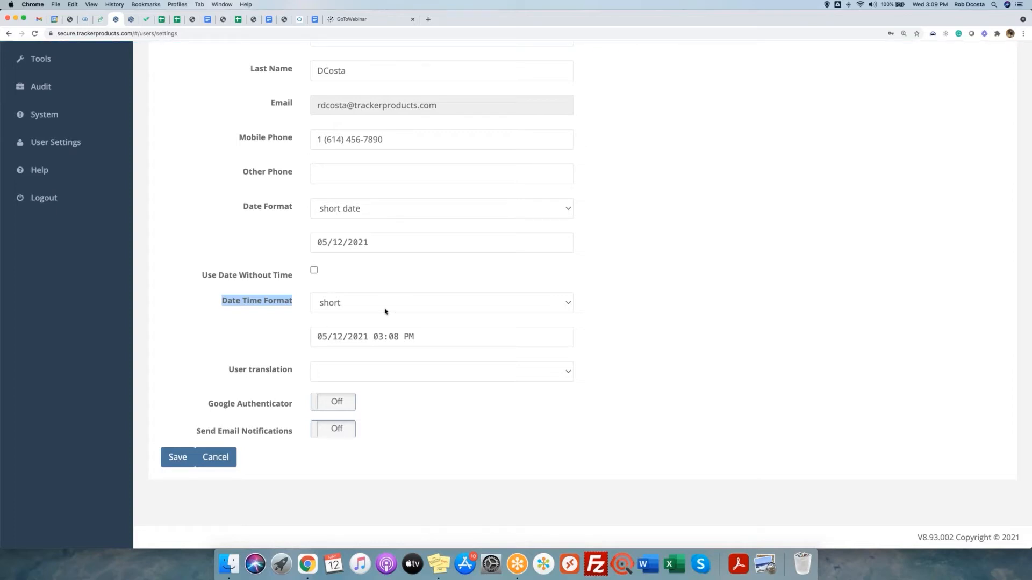
pyautogui.click(344, 308)
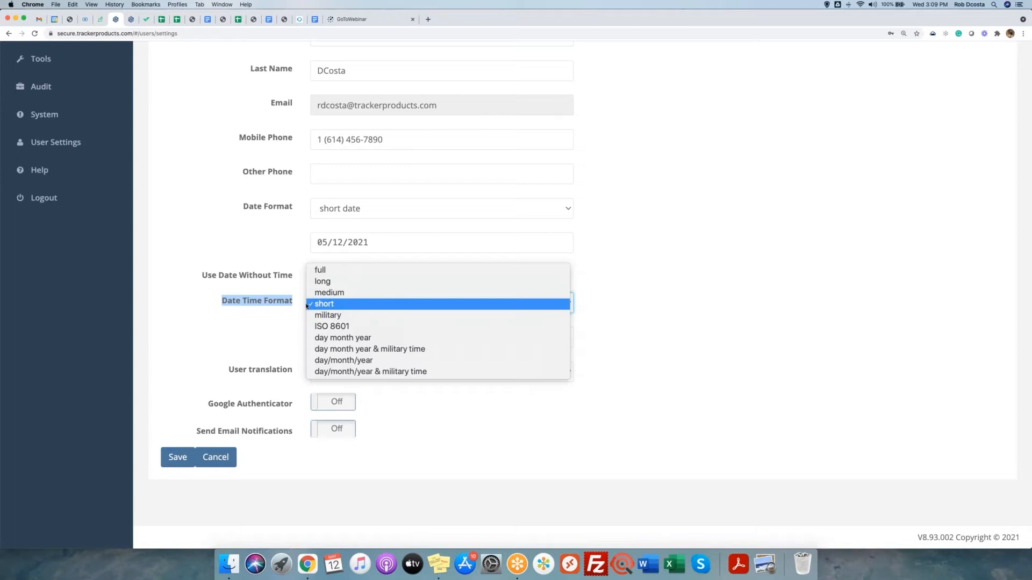
pyautogui.click(177, 303)
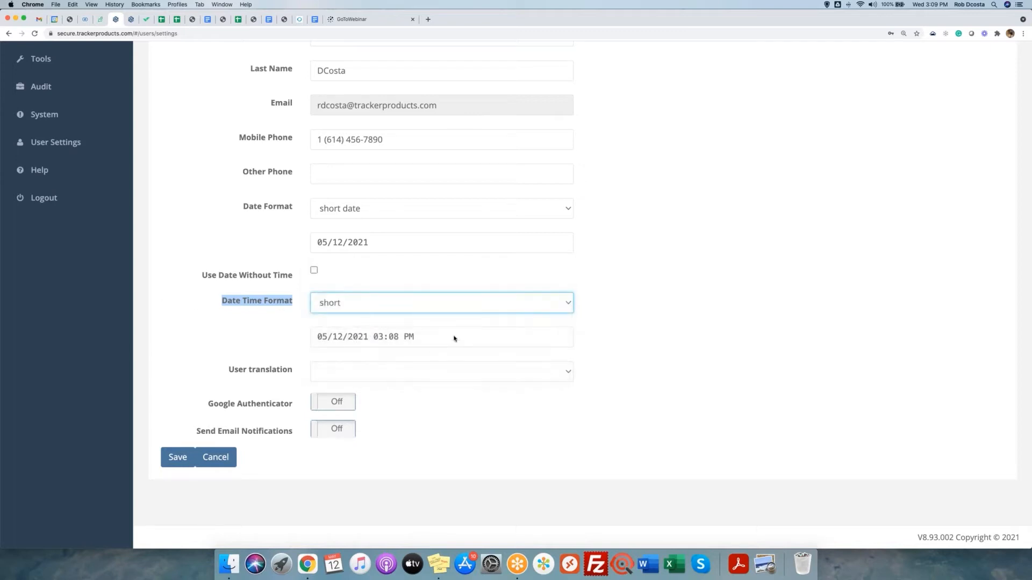
pyautogui.moveTo(415, 337); pyautogui.dragTo(310, 341)
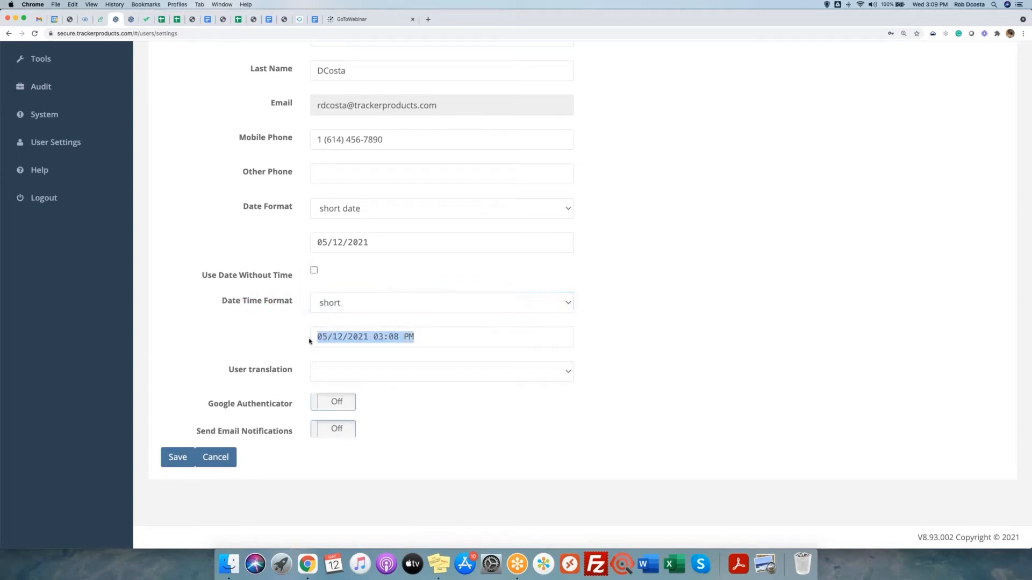
pyautogui.click(378, 302)
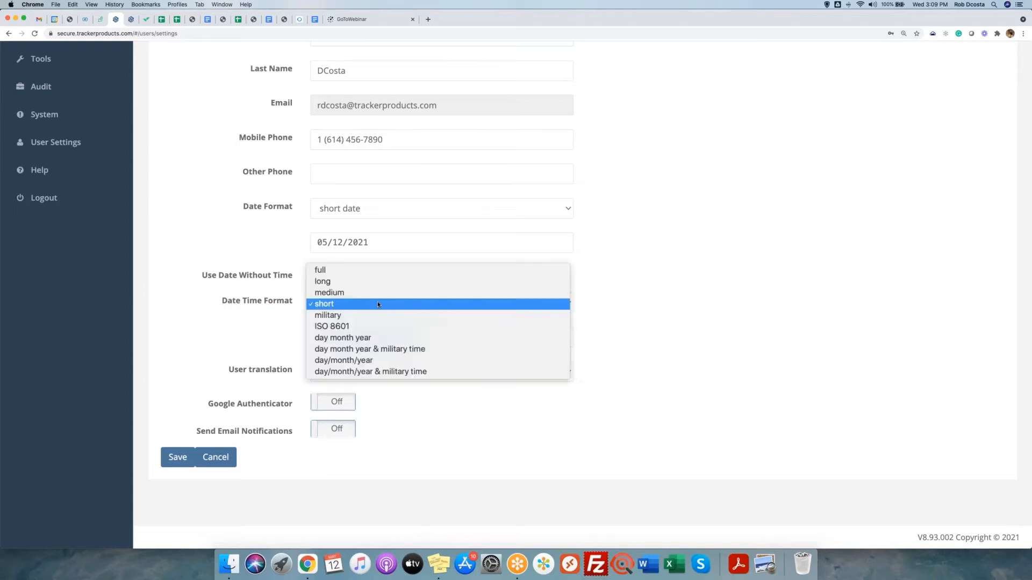
pyautogui.click(354, 269)
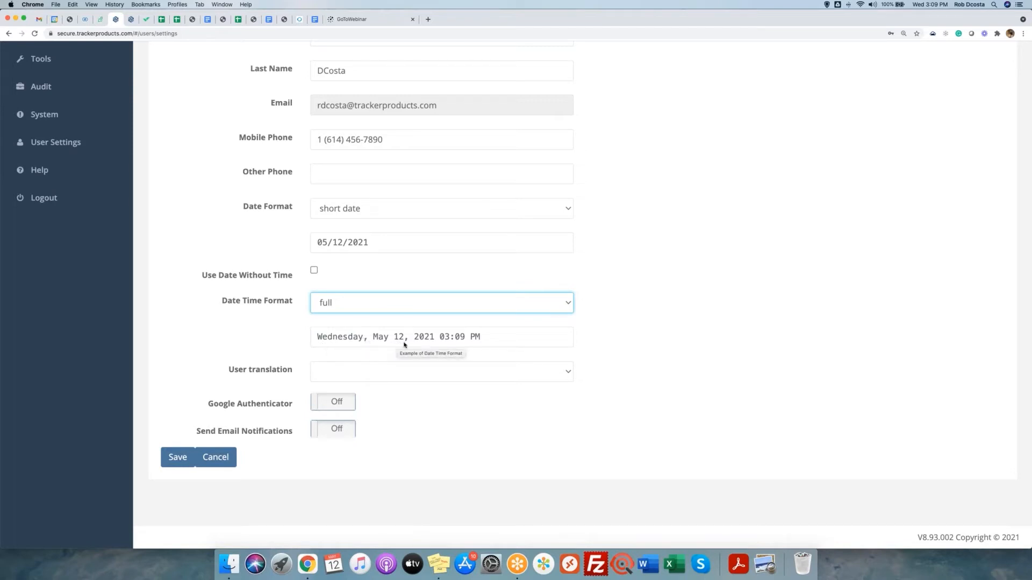
pyautogui.click(174, 458)
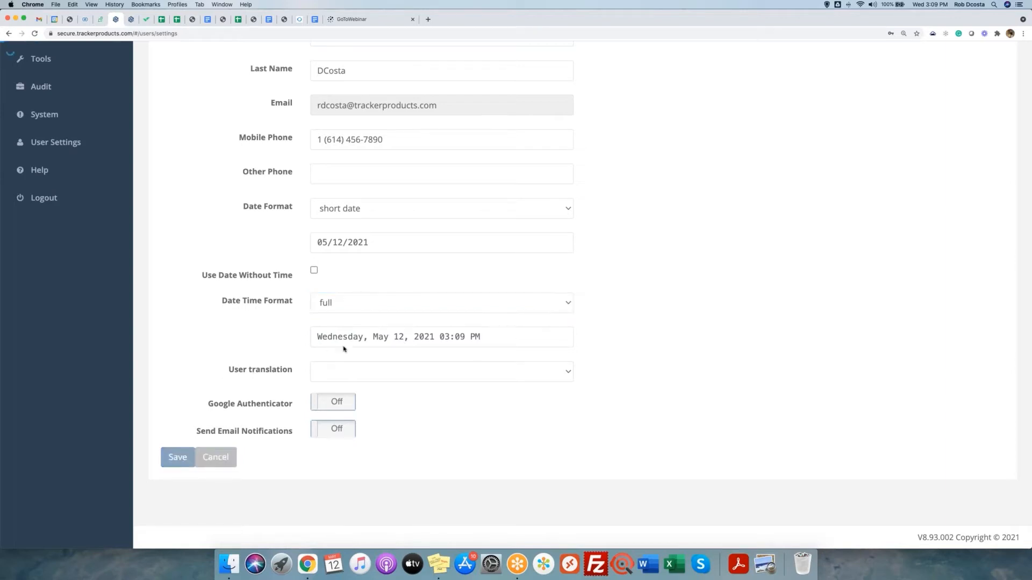
pyautogui.scroll(5, 516, 294)
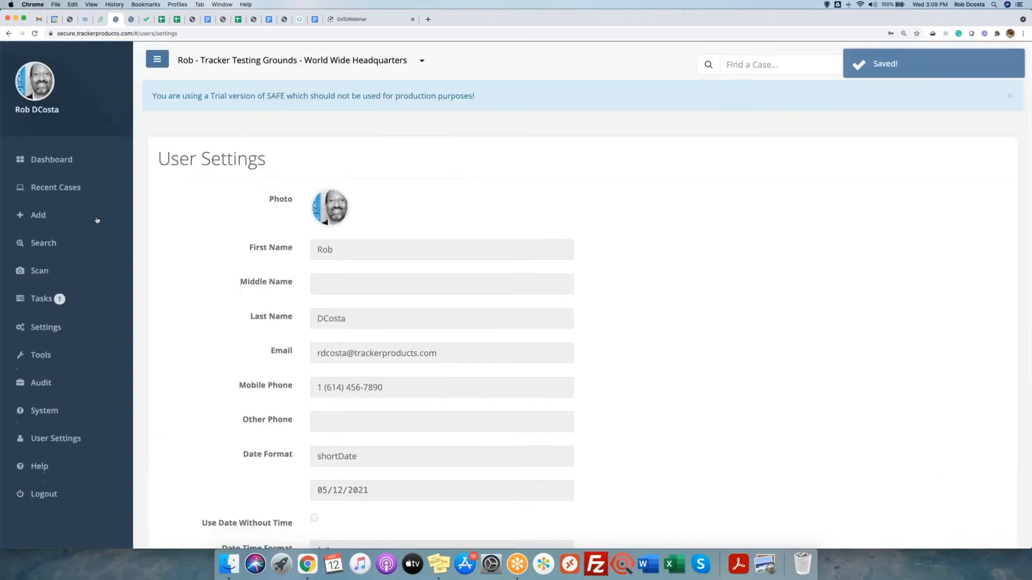
pyautogui.click(60, 192)
# Open case 03262020, check its Review Date, and list its 29 items on the Items tab.
pyautogui.click(55, 213)
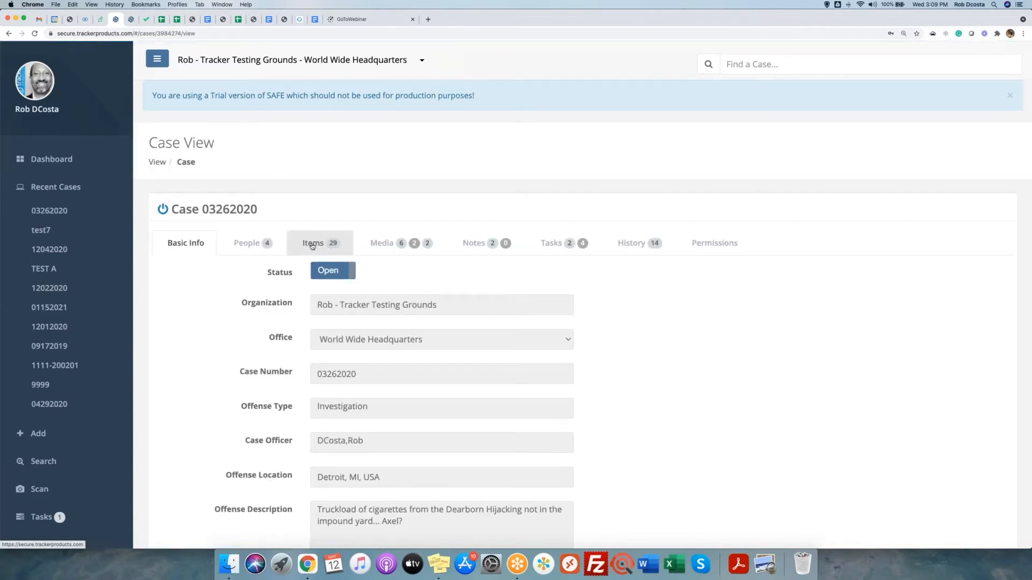
pyautogui.scroll(-5, 310, 247)
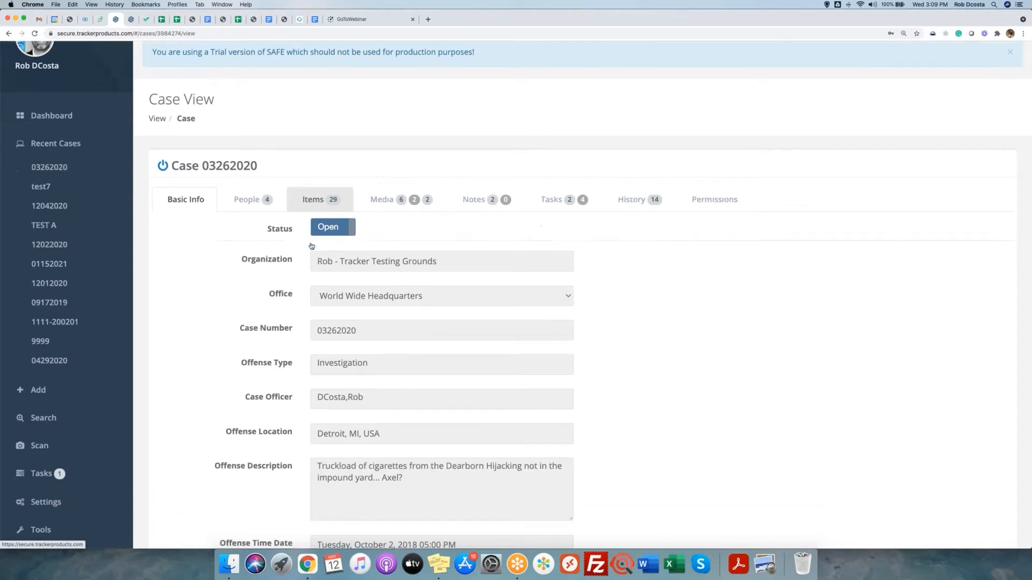
pyautogui.moveTo(218, 373); pyautogui.dragTo(475, 380)
pyautogui.scroll(-2, 474, 378)
pyautogui.moveTo(241, 410); pyautogui.dragTo(336, 422)
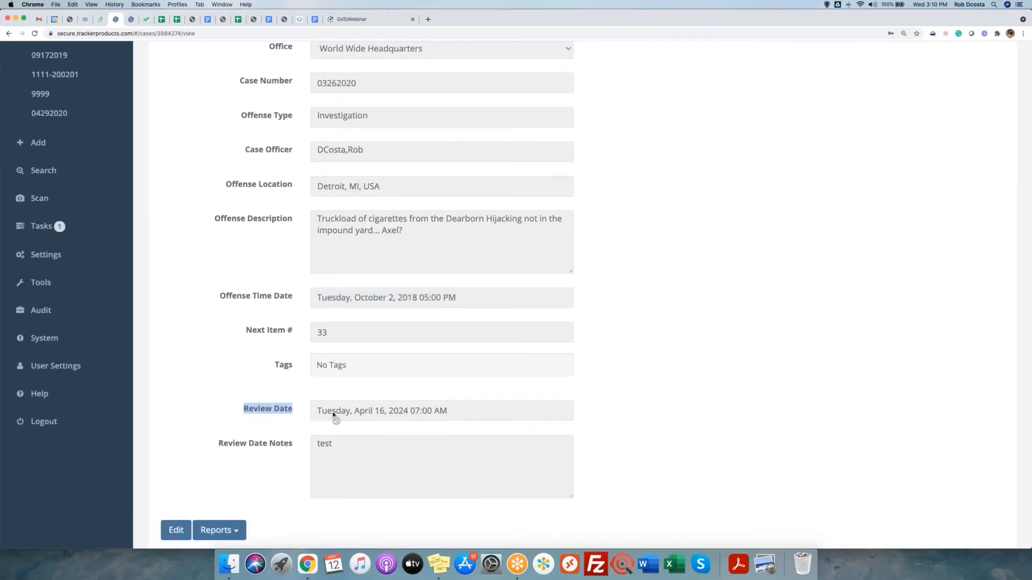
pyautogui.moveTo(318, 414); pyautogui.dragTo(463, 412)
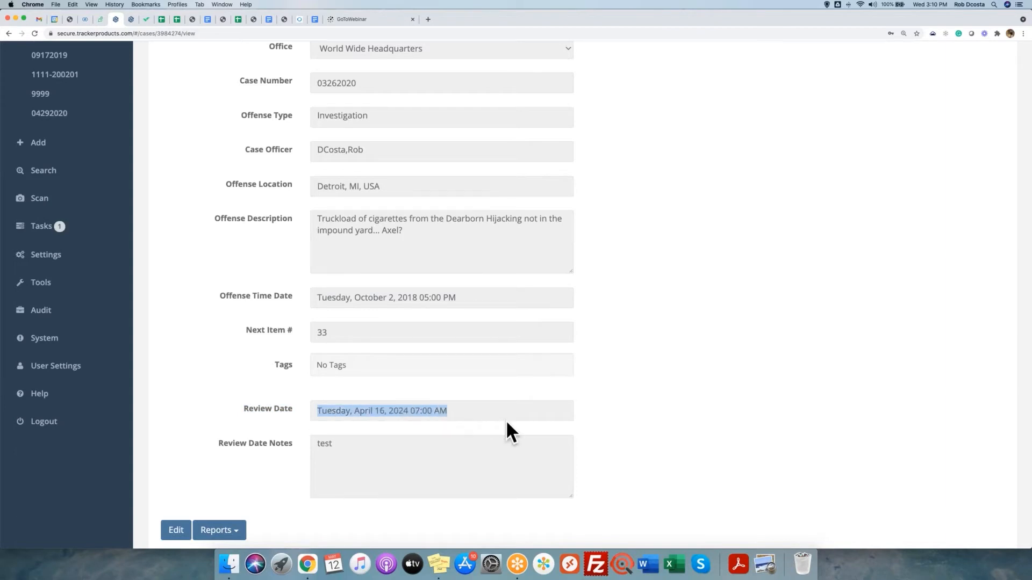
pyautogui.scroll(6, 302, 384)
pyautogui.scroll(-1, 307, 289)
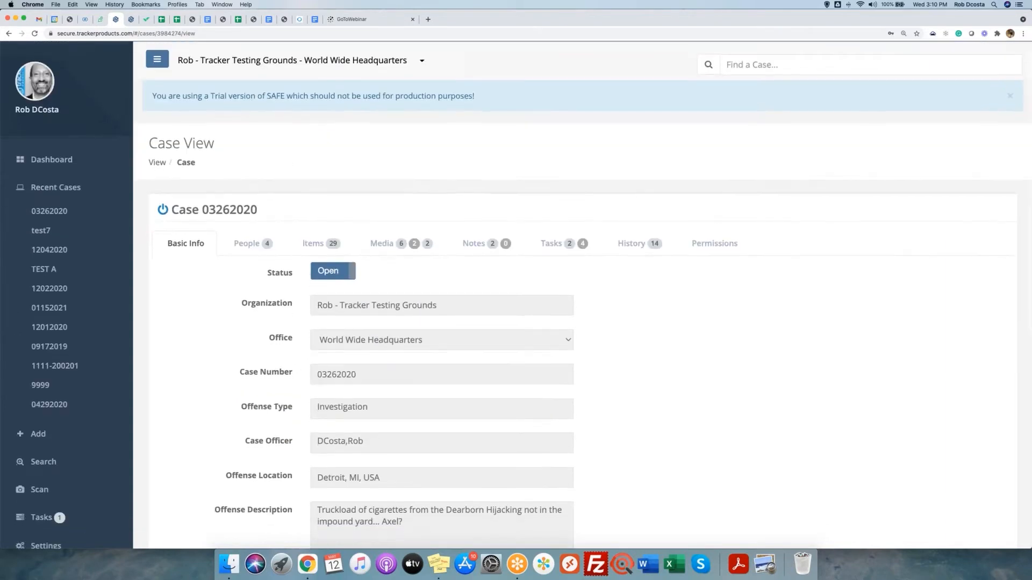
pyautogui.click(307, 246)
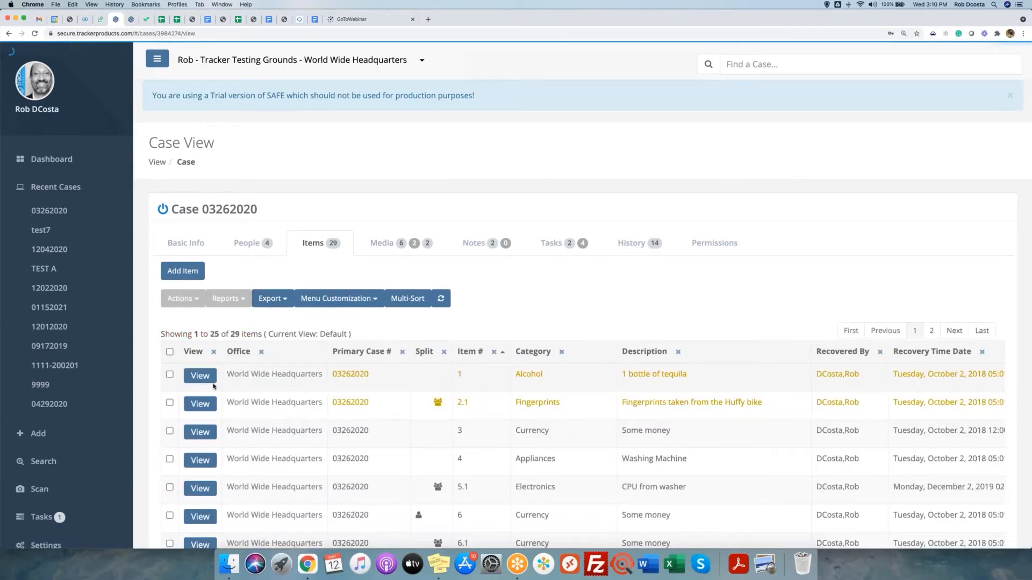
# Select item 5.1 (CPU from washer) and run its Chain of Custody Report.
pyautogui.click(170, 487)
pyautogui.click(236, 302)
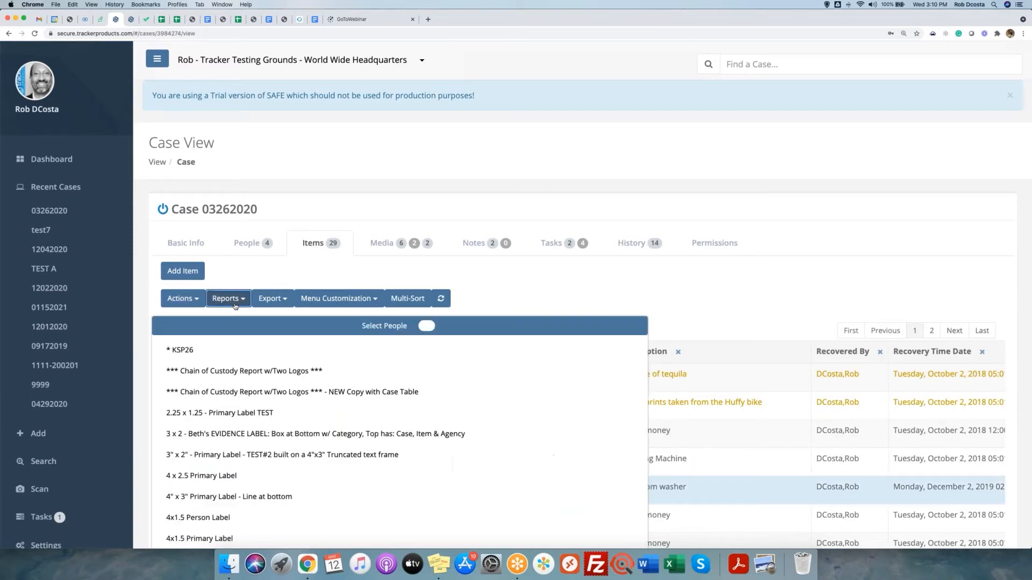
pyautogui.scroll(-4, 250, 381)
pyautogui.scroll(-3, 251, 382)
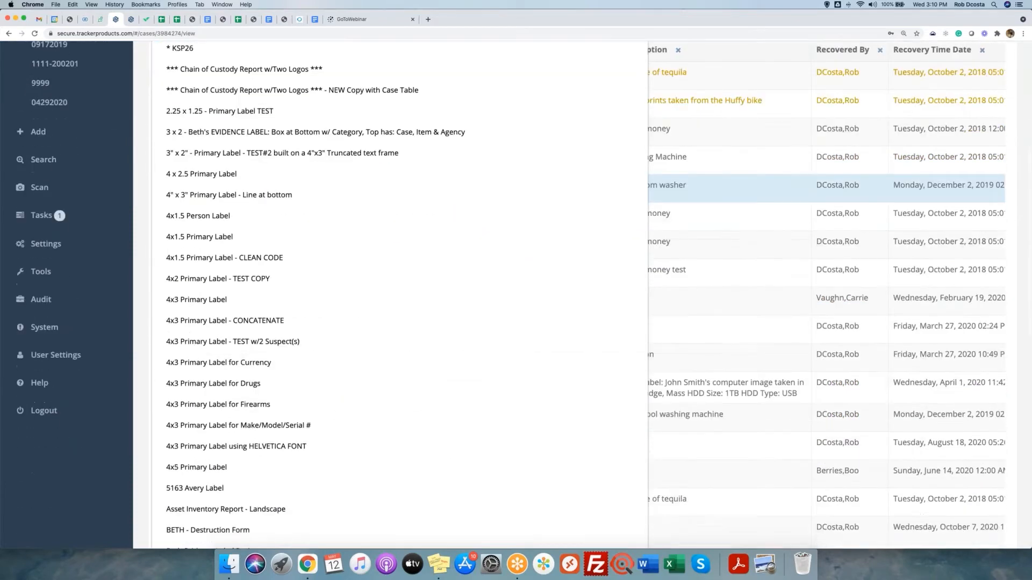
pyautogui.scroll(-3, 247, 387)
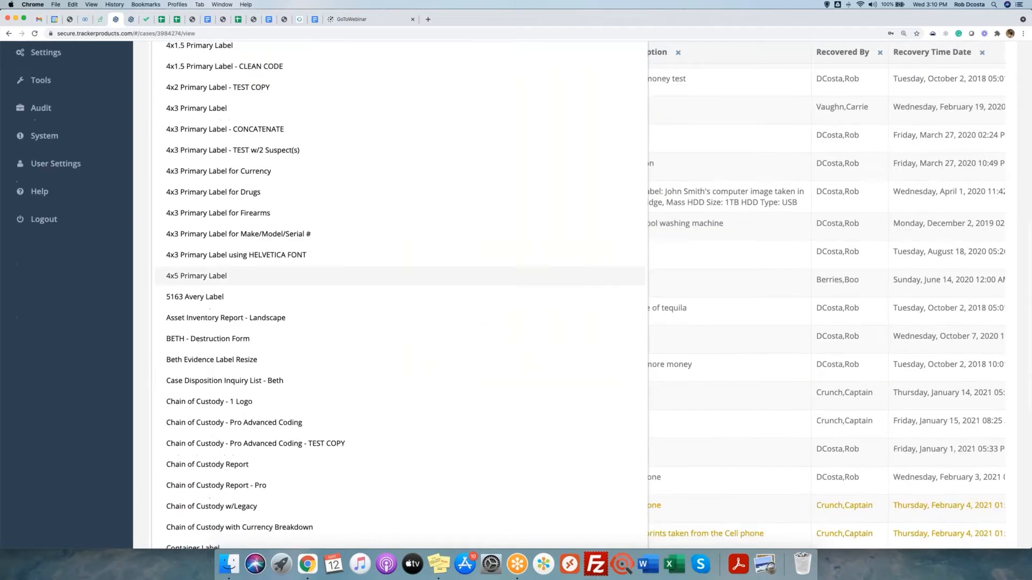
pyautogui.click(244, 394)
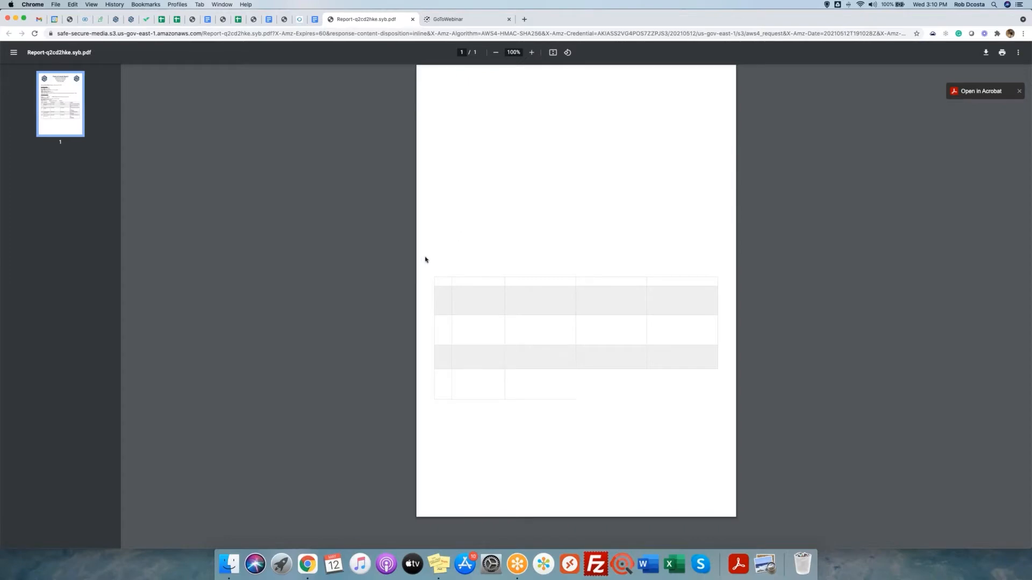
# Zoom in on the custody report, read item 5.1's four transactions, then return to SAFE.
pyautogui.press('super+equal')
pyautogui.press('super+equal')
pyautogui.press('super+equal')
pyautogui.press('super+equal')
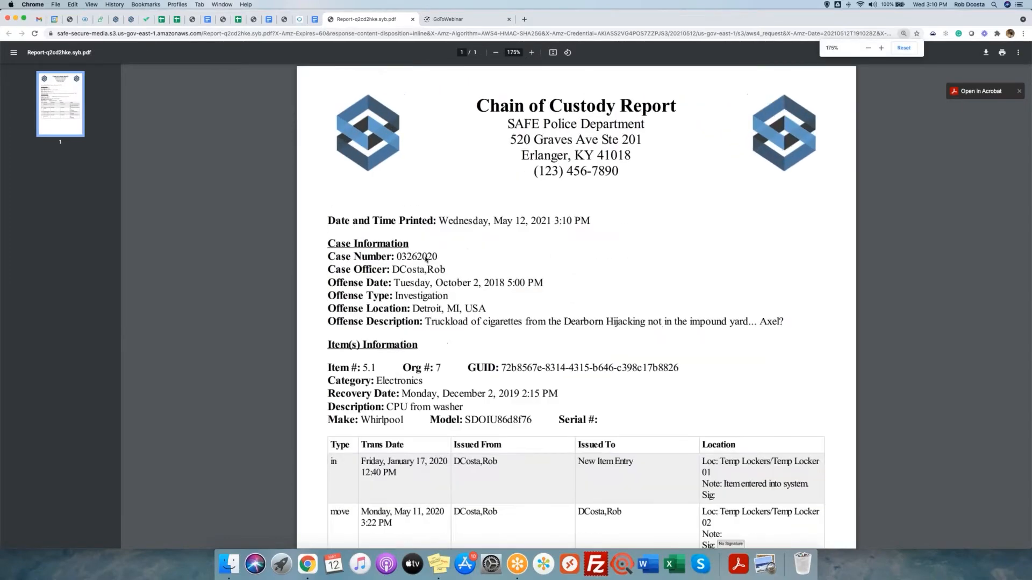
pyautogui.press('super+equal')
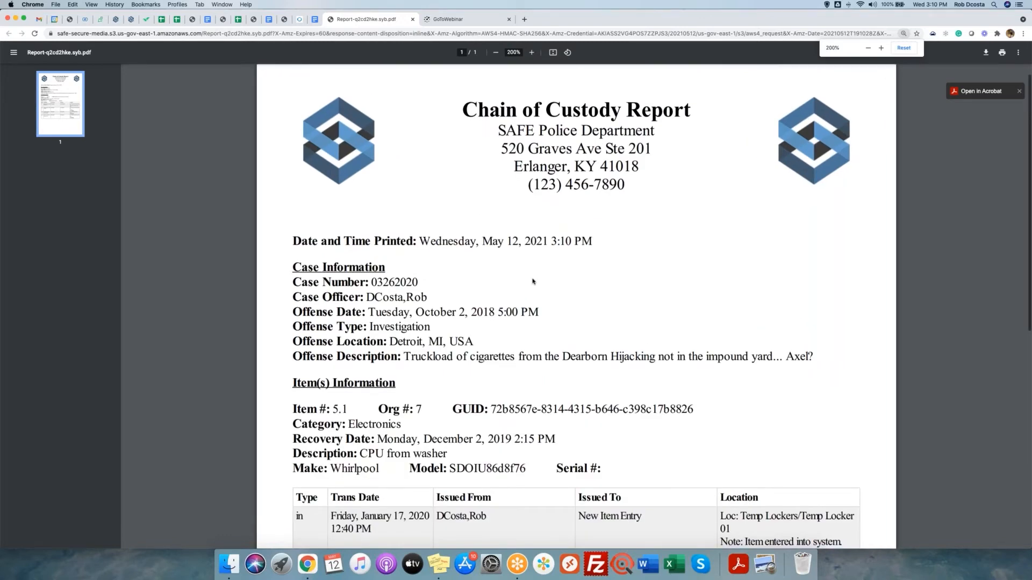
pyautogui.scroll(-3, 405, 239)
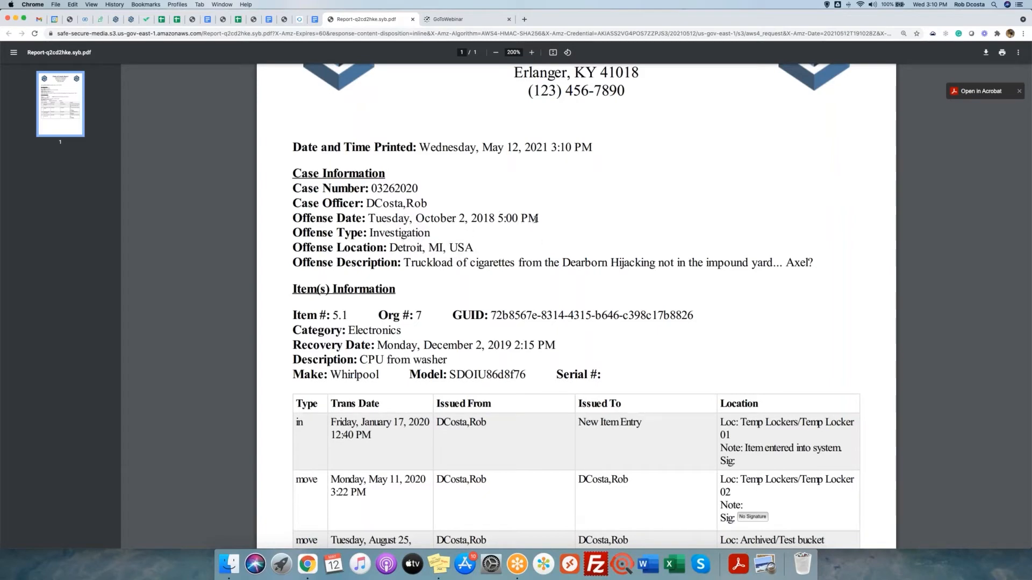
pyautogui.scroll(-3, 380, 358)
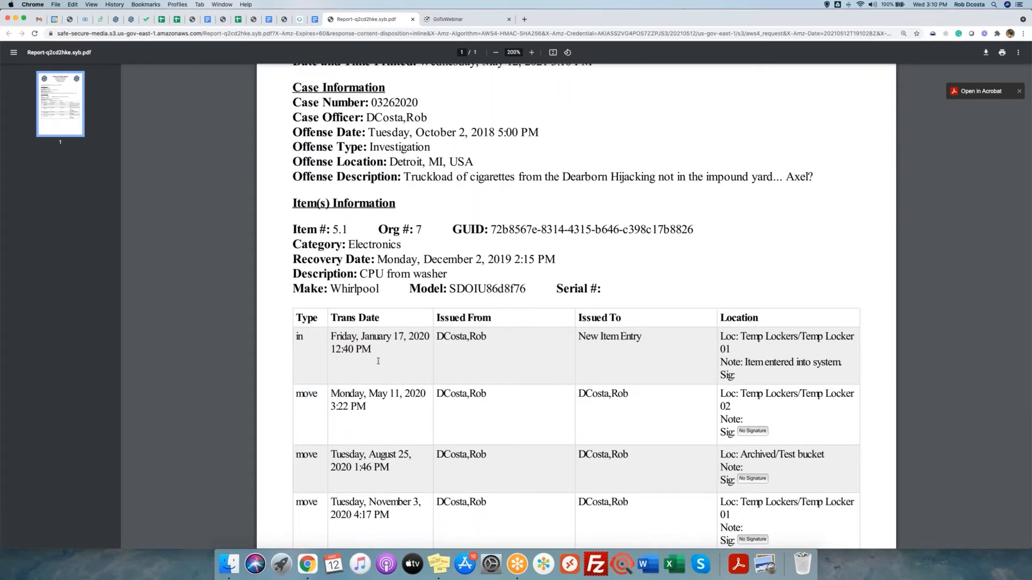
pyautogui.scroll(-4, 378, 362)
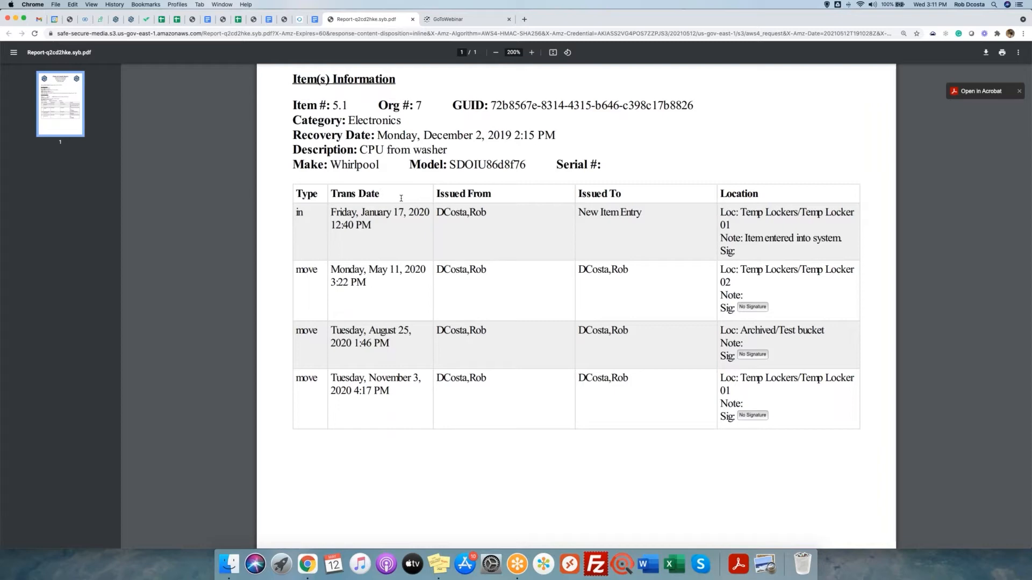
pyautogui.scroll(5, 401, 199)
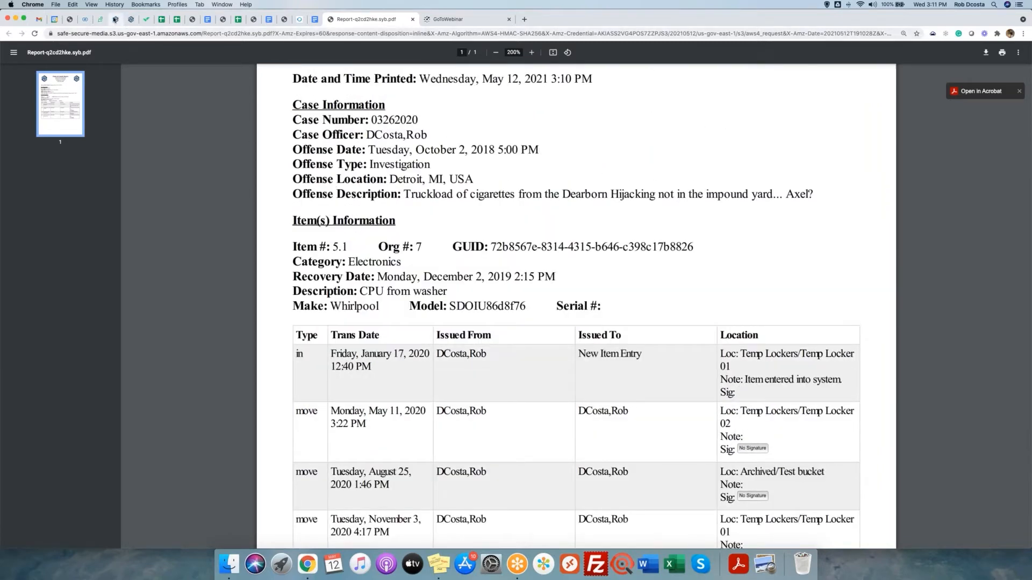
pyautogui.click(115, 19)
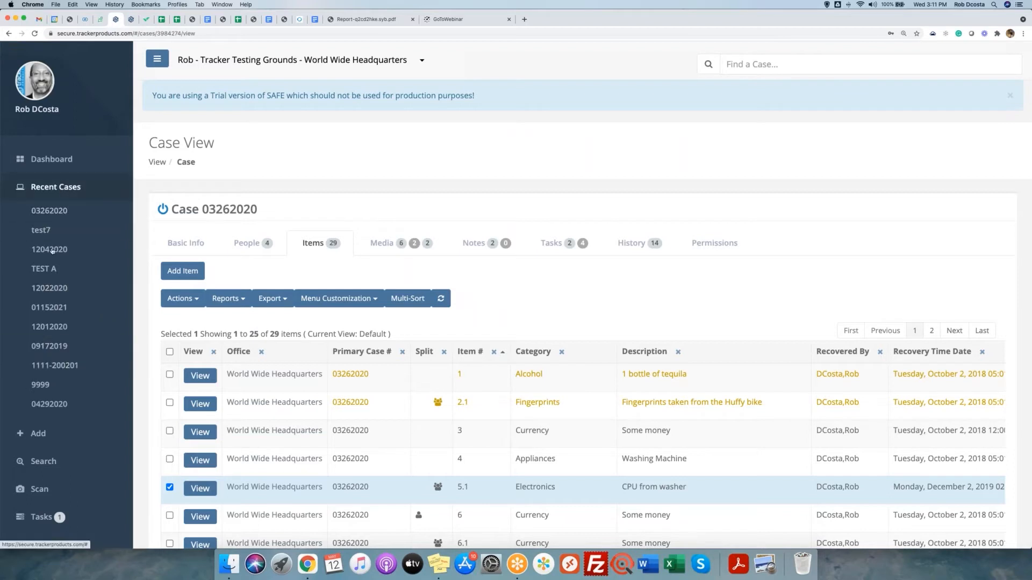
# Add a new case numbered Test99 with offense type Alcohol Related and continue to full details.
pyautogui.click(54, 439)
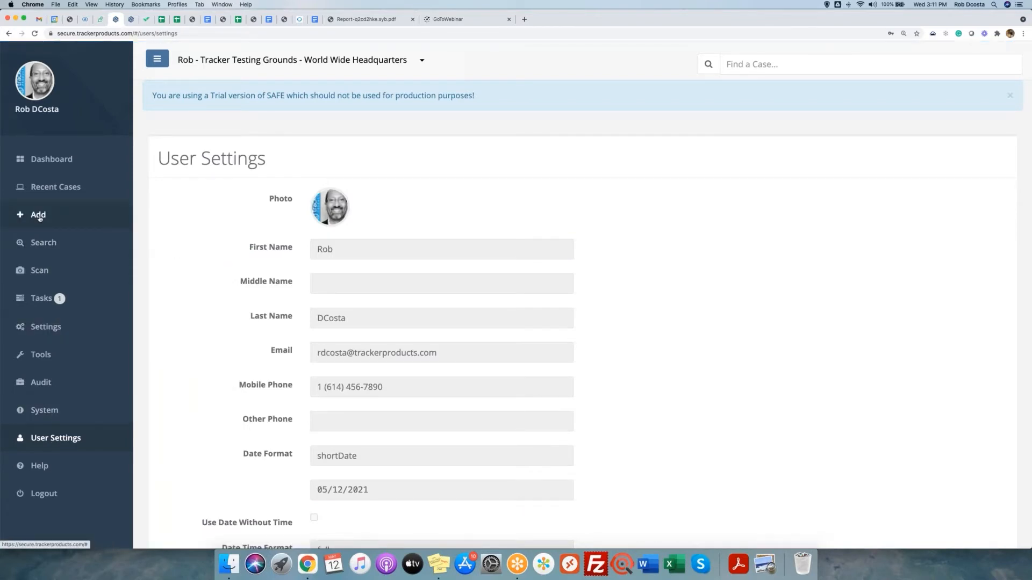
pyautogui.click(38, 217)
pyautogui.click(41, 239)
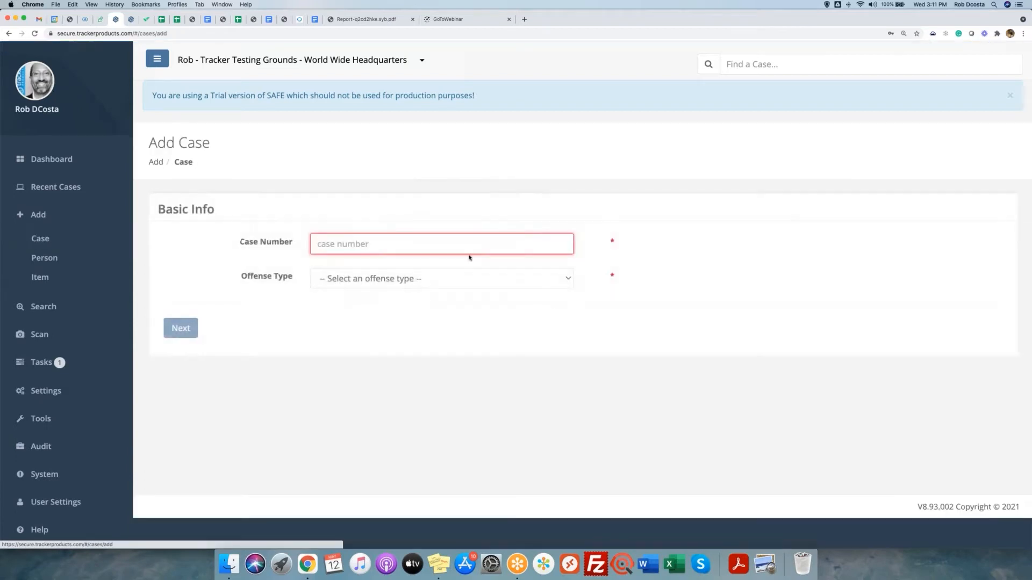
pyautogui.write('Test99')
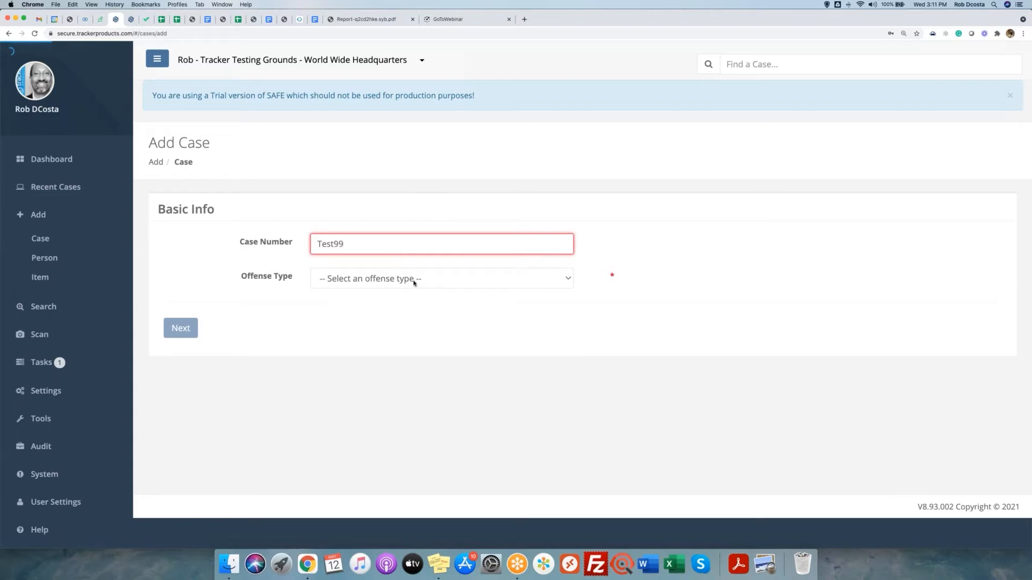
pyautogui.click(414, 282)
pyautogui.click(420, 299)
pyautogui.click(180, 328)
pyautogui.scroll(-2, 455, 333)
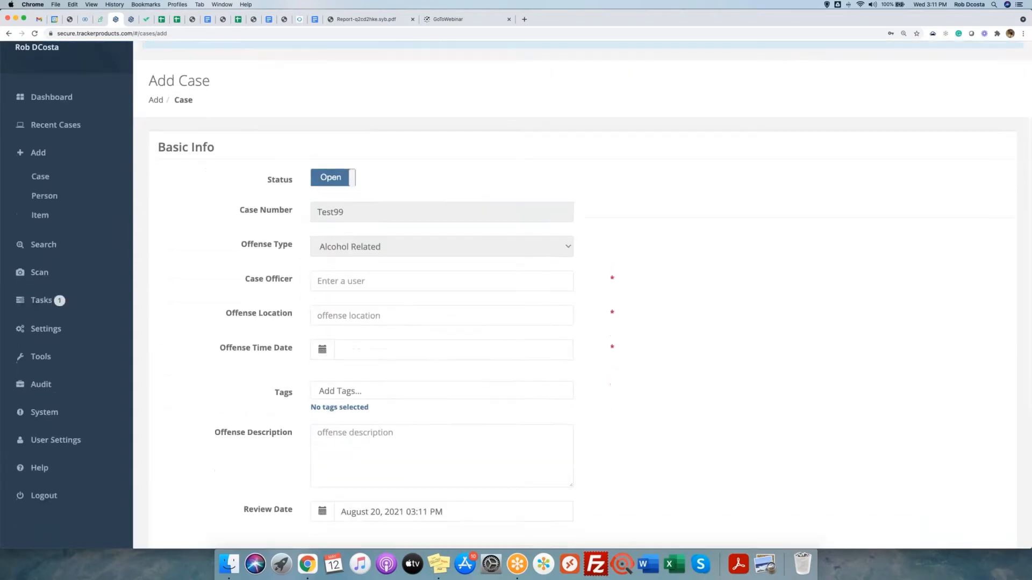
# Set the case officer to the current user and offense location to Wally Wash Laundromat.
pyautogui.click(366, 283)
pyautogui.write('rob')
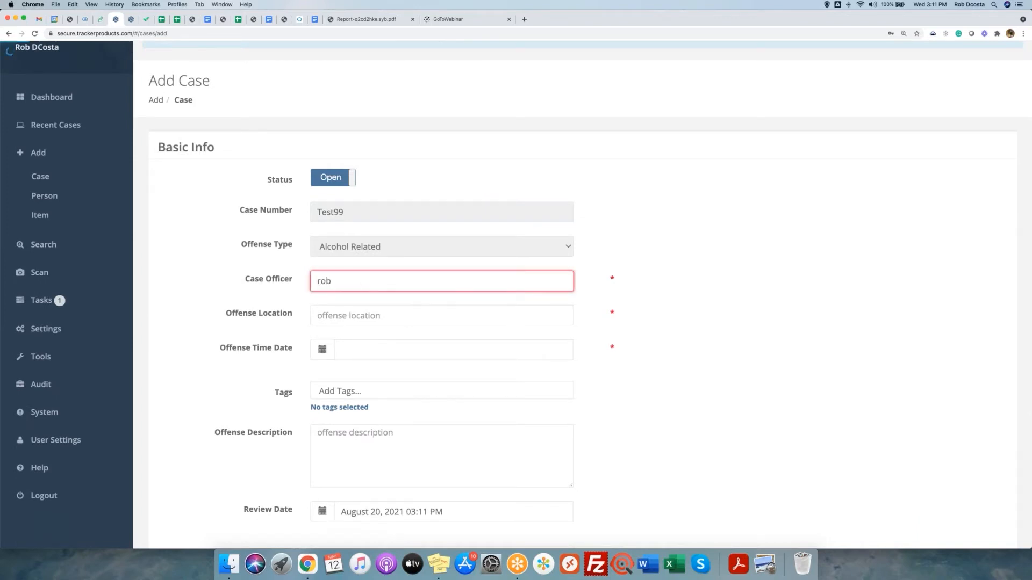
pyautogui.click(323, 303)
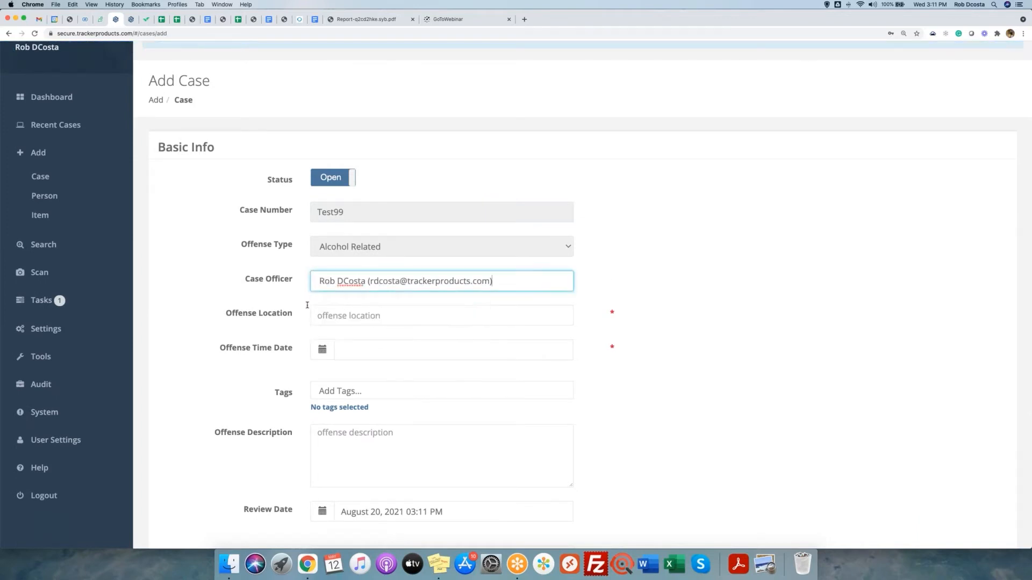
pyautogui.click(342, 318)
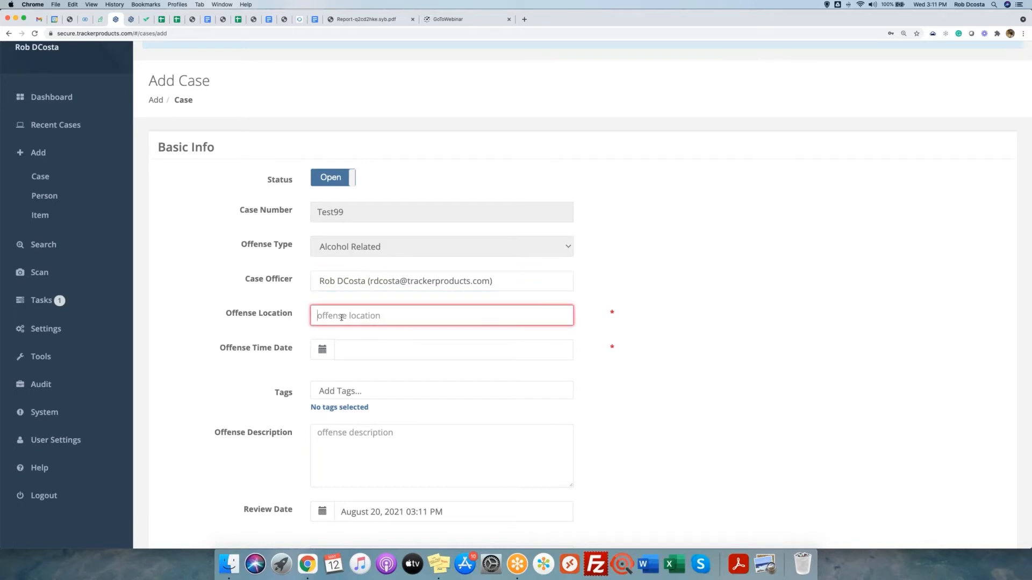
pyautogui.write('Wally wash la')
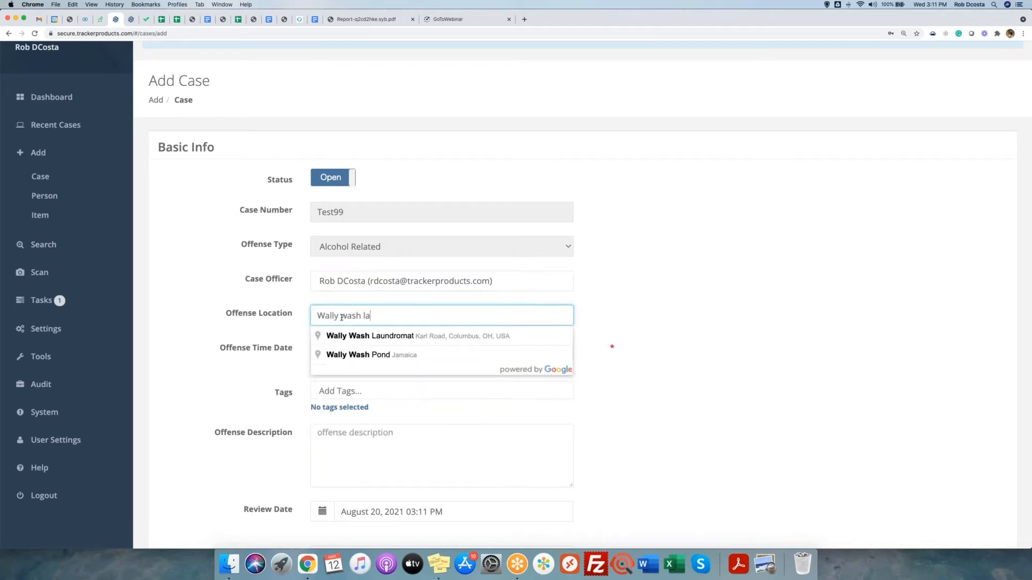
pyautogui.click(376, 338)
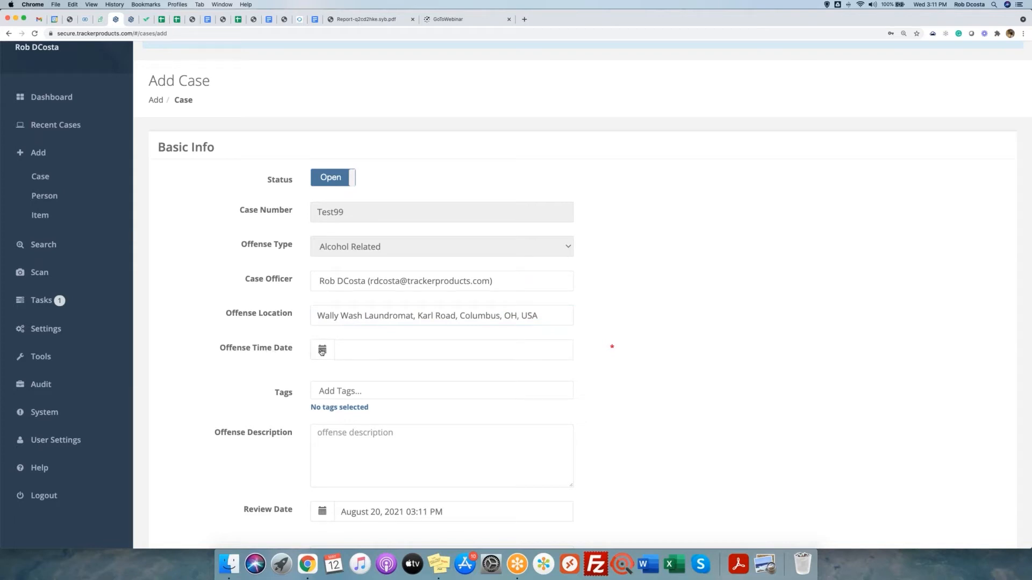
# Set the offense date to May 12, 2021, choose View Added Case, and save Test99.
pyautogui.click(322, 352)
pyautogui.scroll(-2, 322, 352)
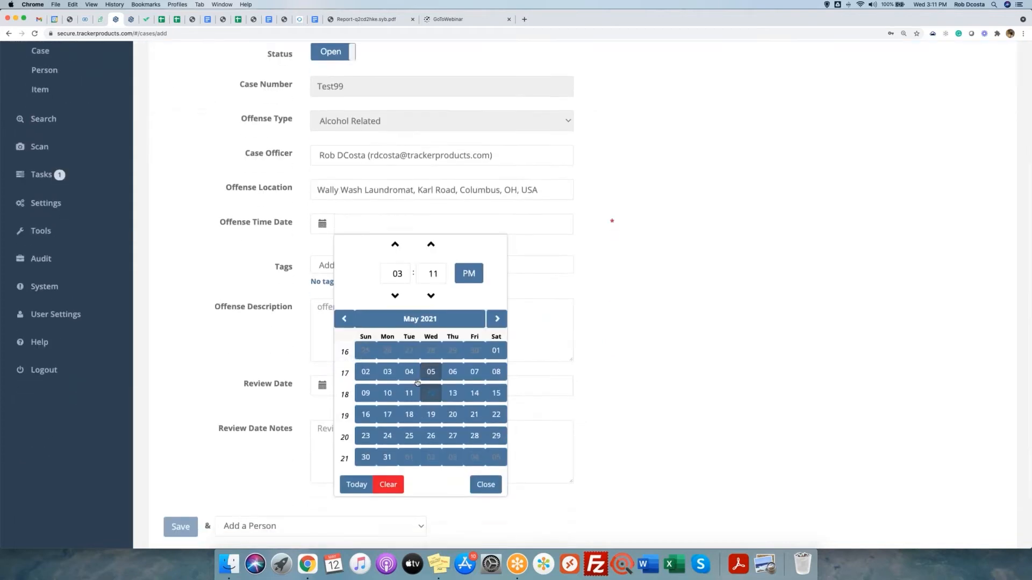
pyautogui.click(431, 394)
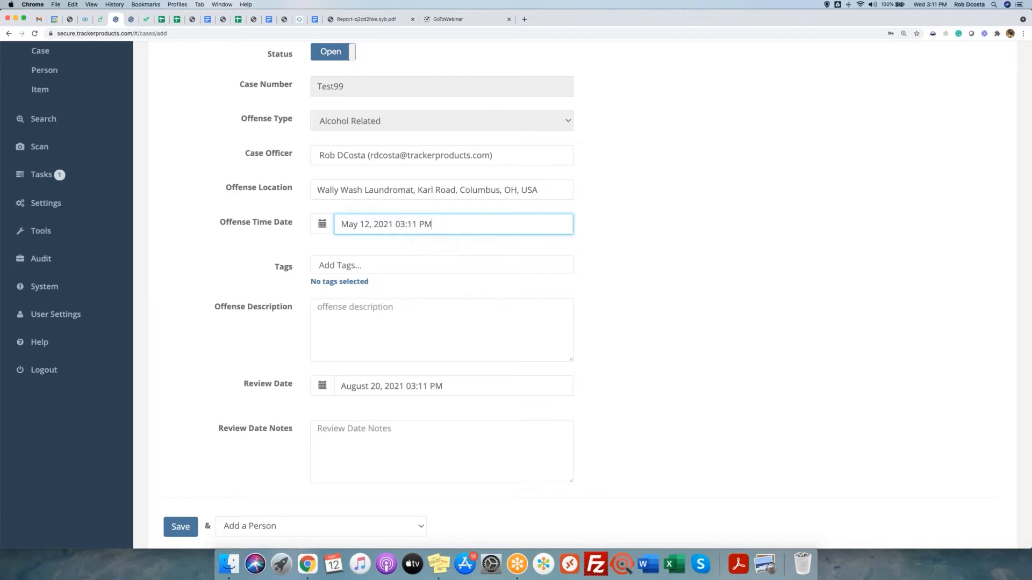
pyautogui.scroll(-2, 258, 462)
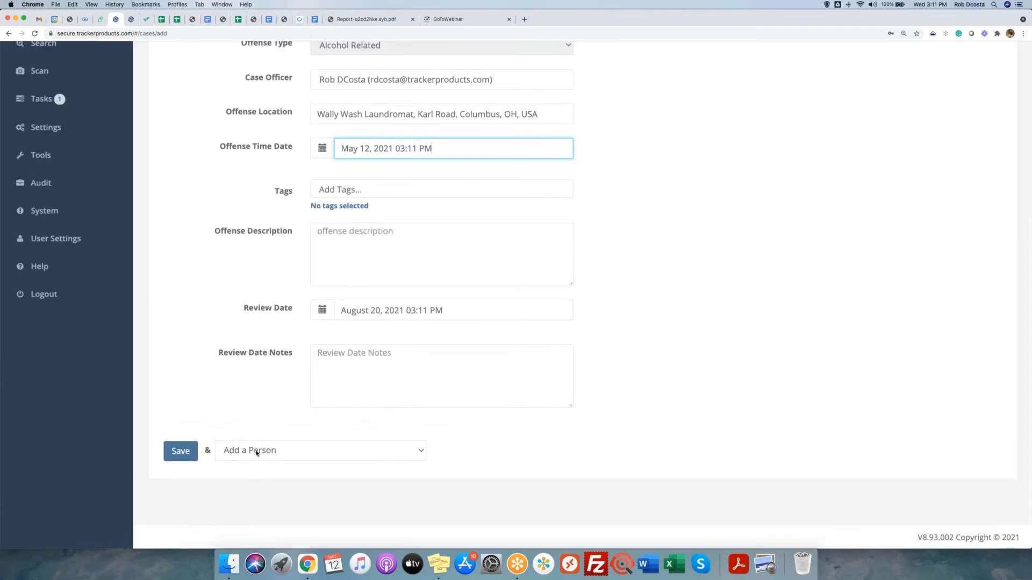
pyautogui.click(257, 451)
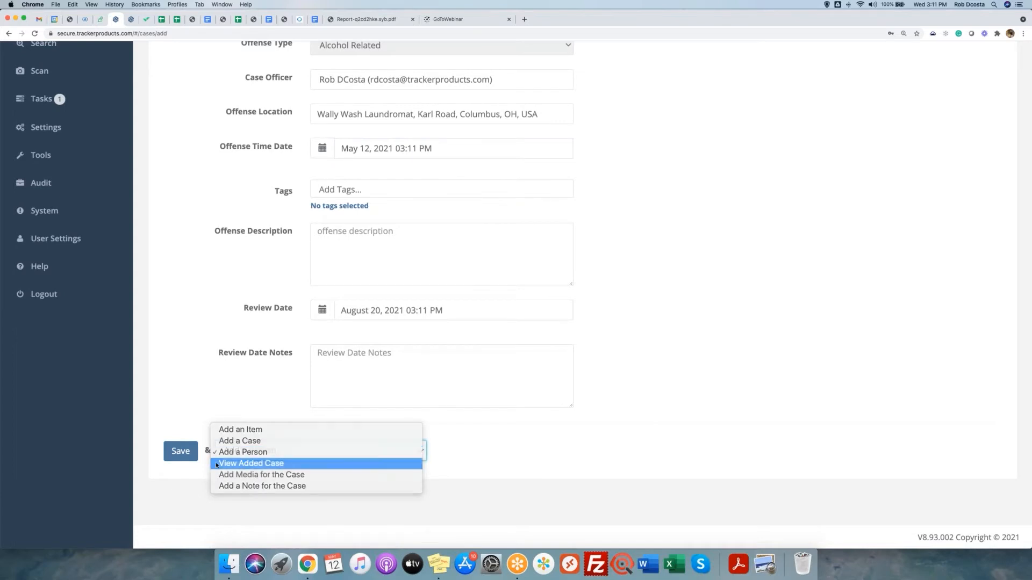
pyautogui.click(284, 463)
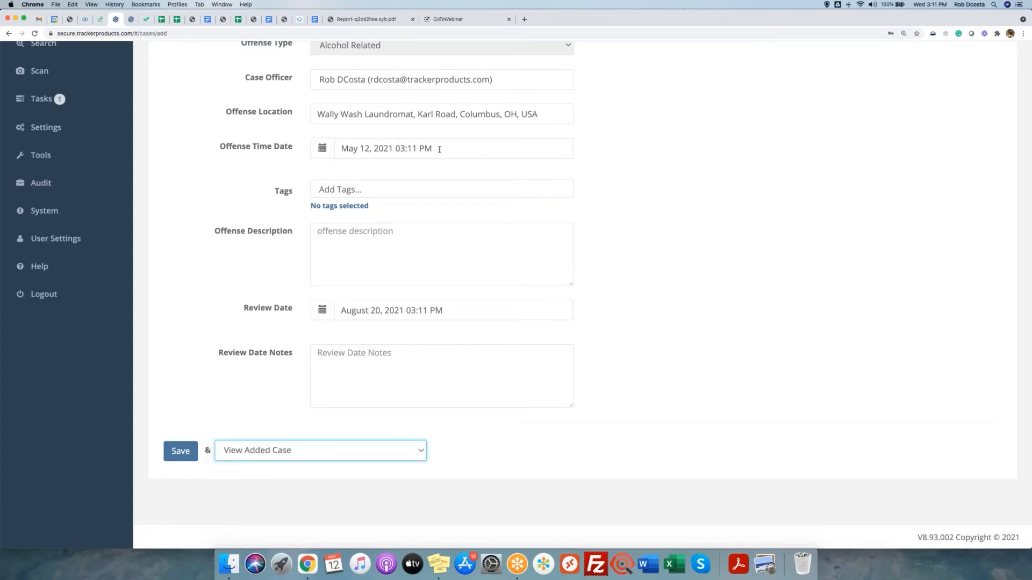
pyautogui.click(180, 454)
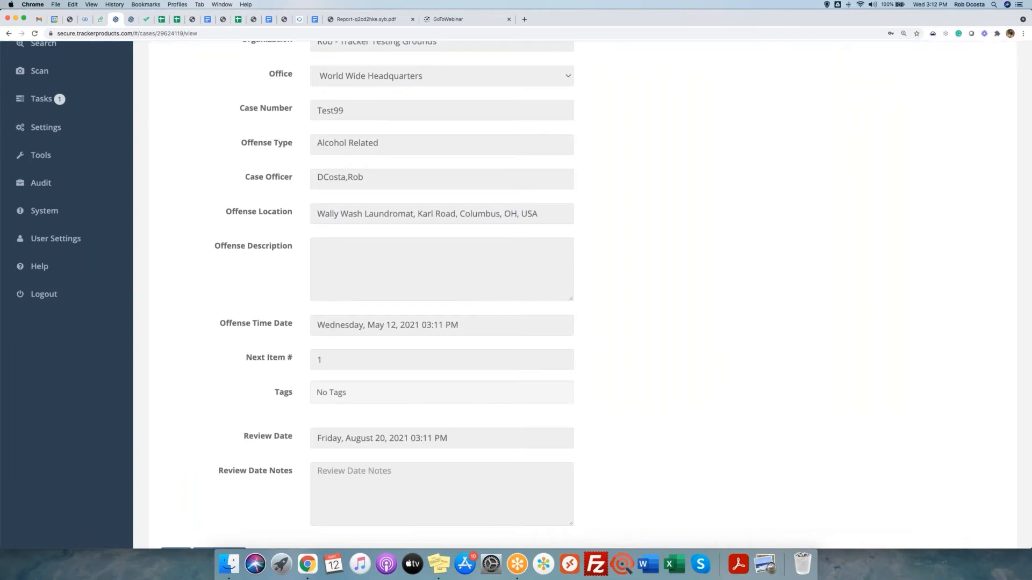
# Point out Test99's offense date and August 20, 2021 review date, then show the Settings pages.
pyautogui.moveTo(219, 325); pyautogui.dragTo(469, 330)
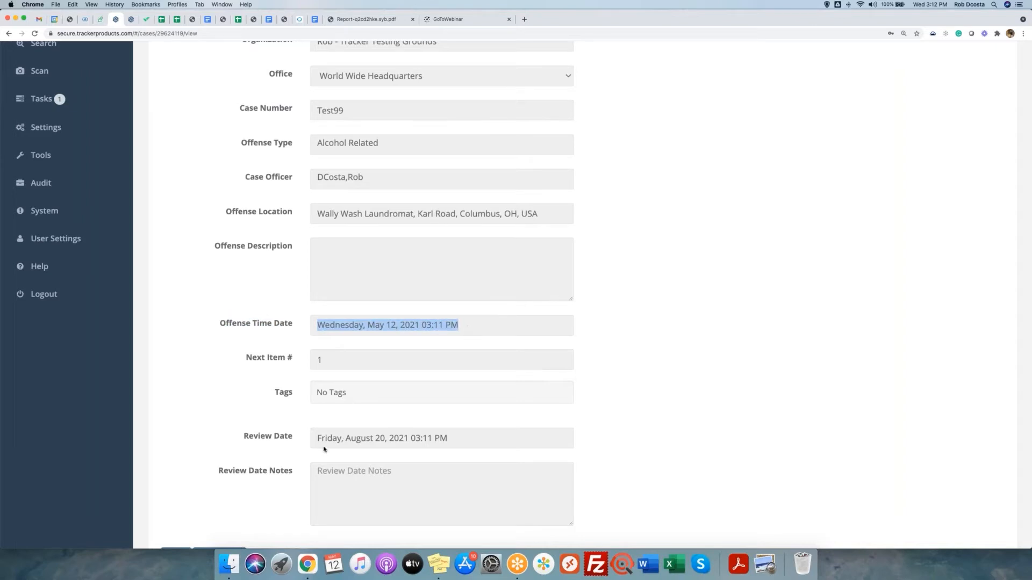
pyautogui.moveTo(317, 440); pyautogui.dragTo(469, 440)
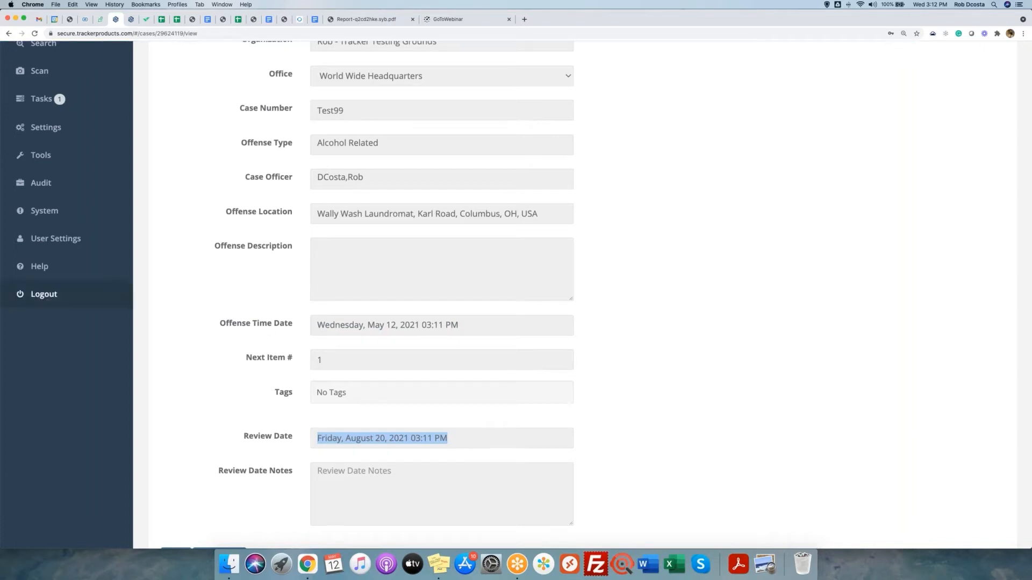
pyautogui.scroll(3, 195, 225)
pyautogui.scroll(1, 196, 225)
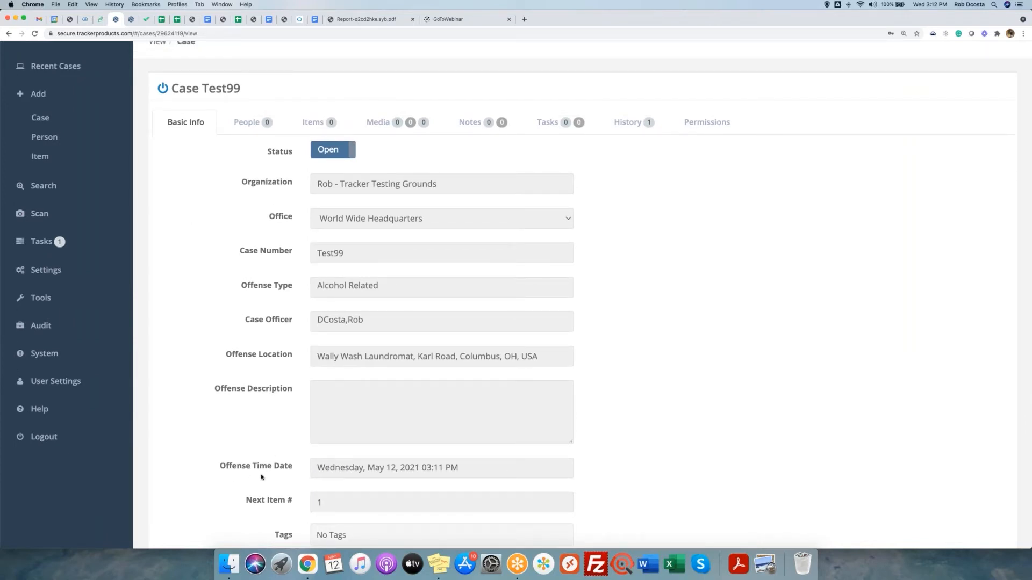
pyautogui.click(58, 276)
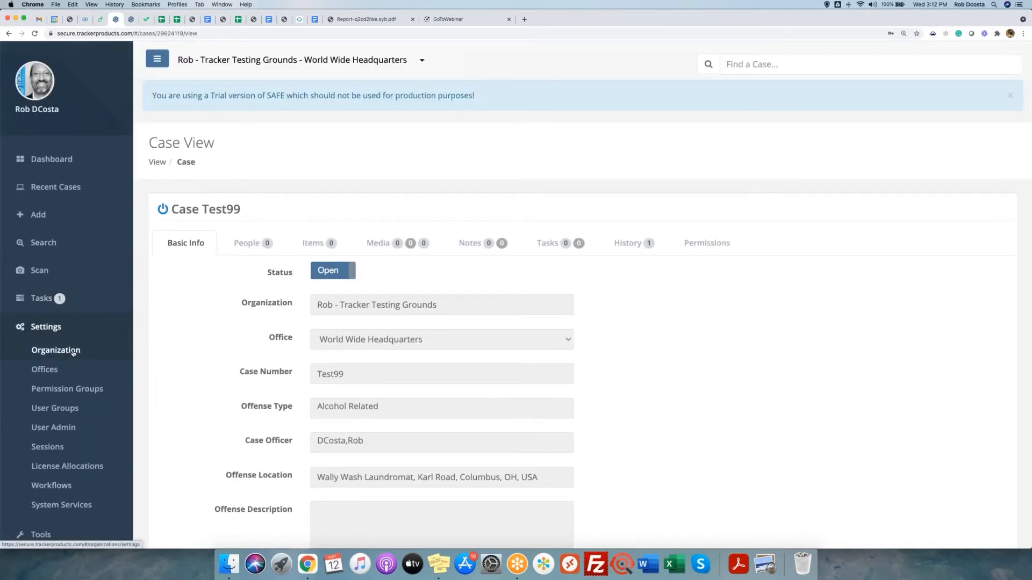
# In Organization settings' Mass Update User Settings, switch Date Time Format on.
pyautogui.click(72, 351)
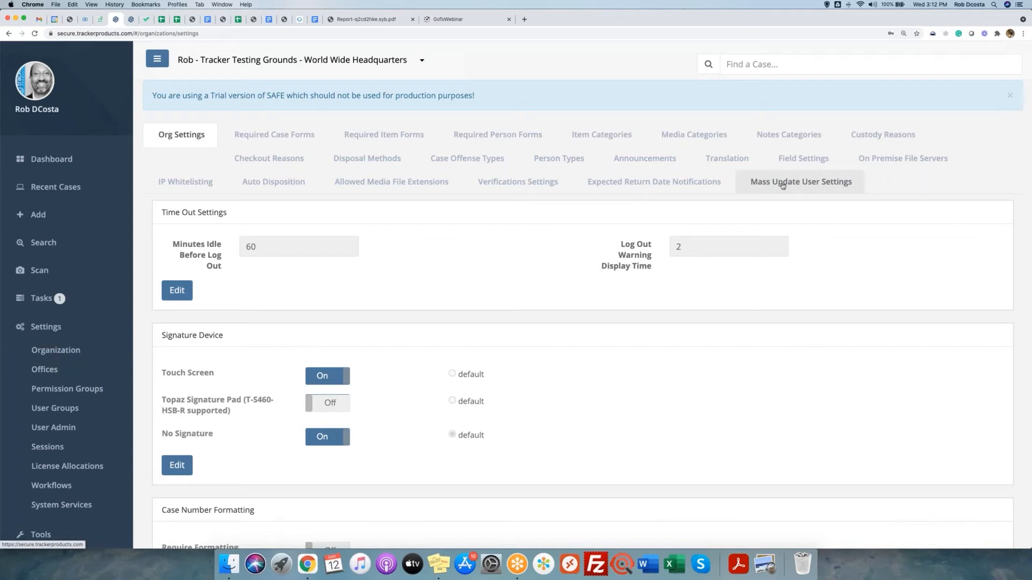
pyautogui.click(782, 183)
pyautogui.moveTo(219, 224); pyautogui.dragTo(295, 227)
pyautogui.click(519, 220)
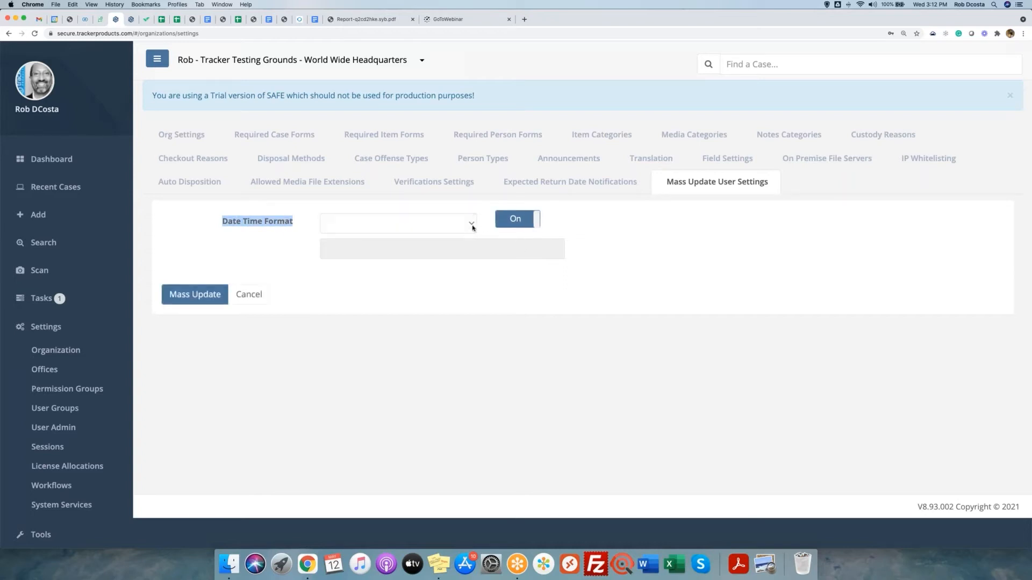
# Mass-update every user's Date Time Format to 'full' and confirm with Yes.
pyautogui.click(472, 226)
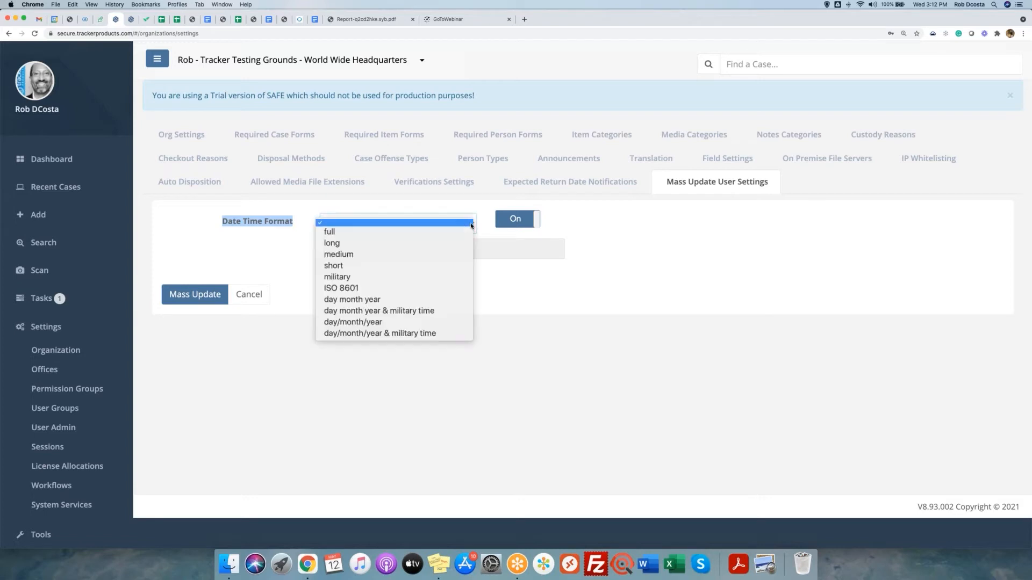
pyautogui.click(445, 235)
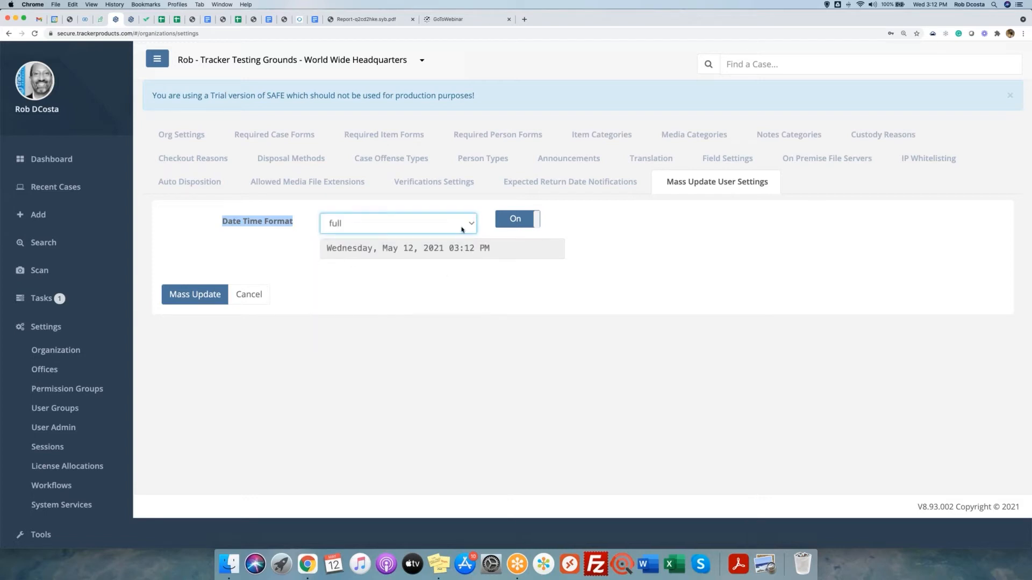
pyautogui.click(464, 228)
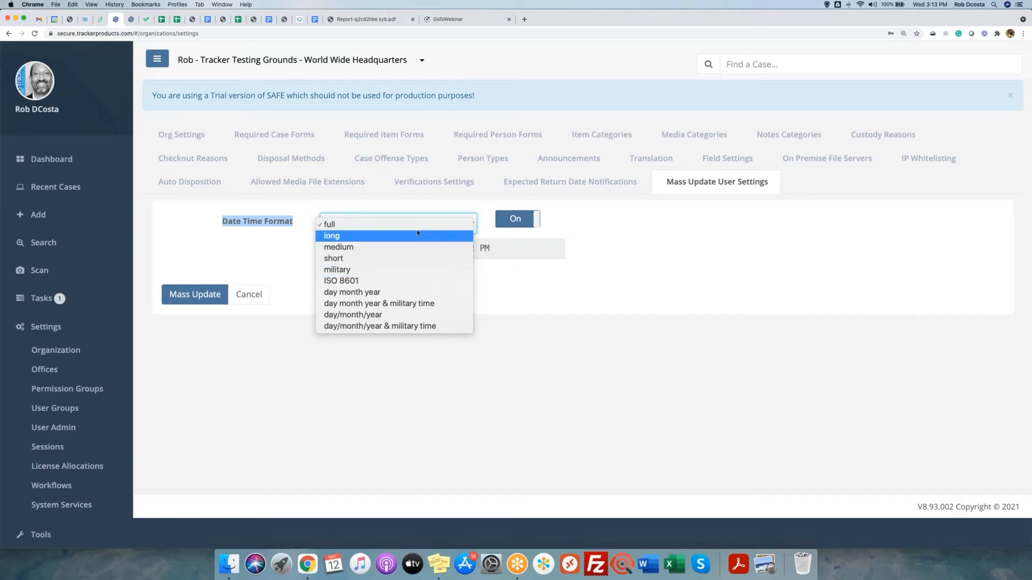
pyautogui.click(523, 304)
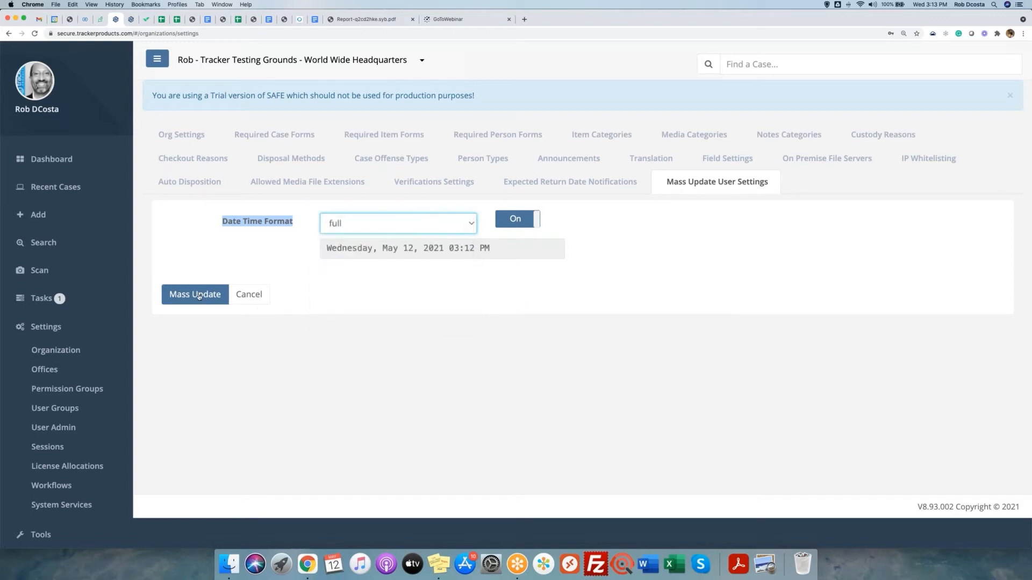
pyautogui.click(199, 296)
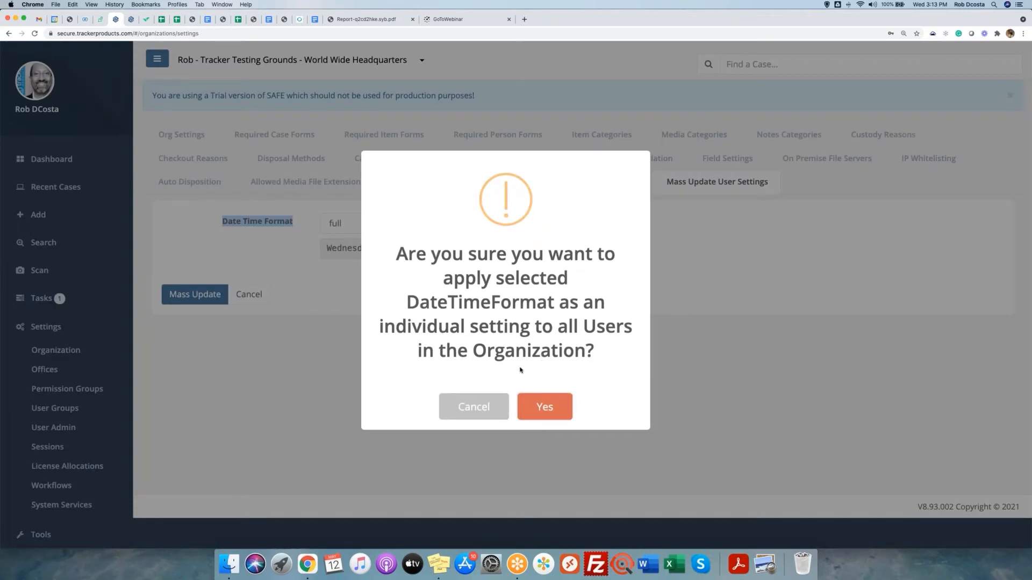
pyautogui.click(530, 406)
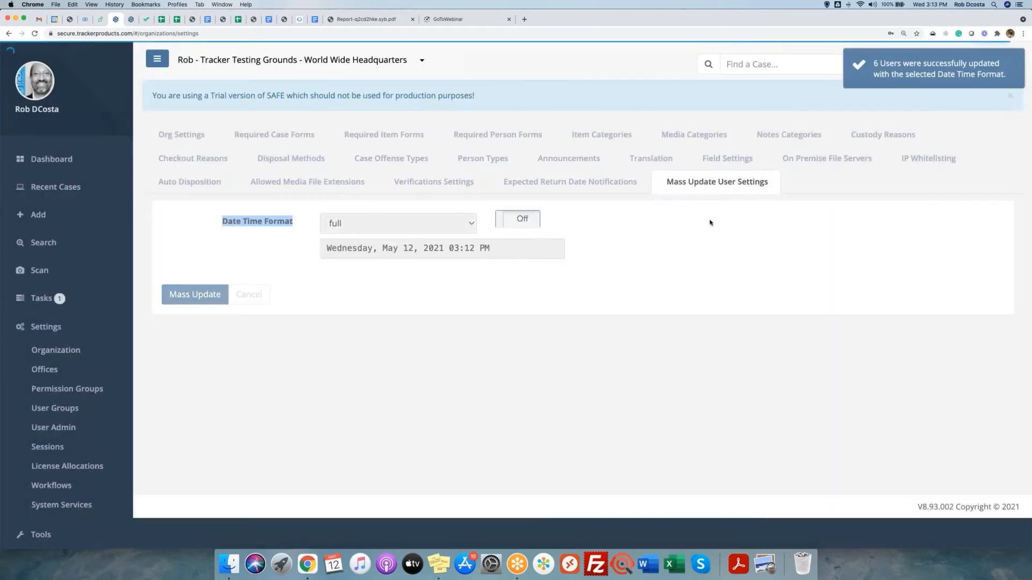
# Open your own User Settings profile from the Settings section.
pyautogui.click(858, 80)
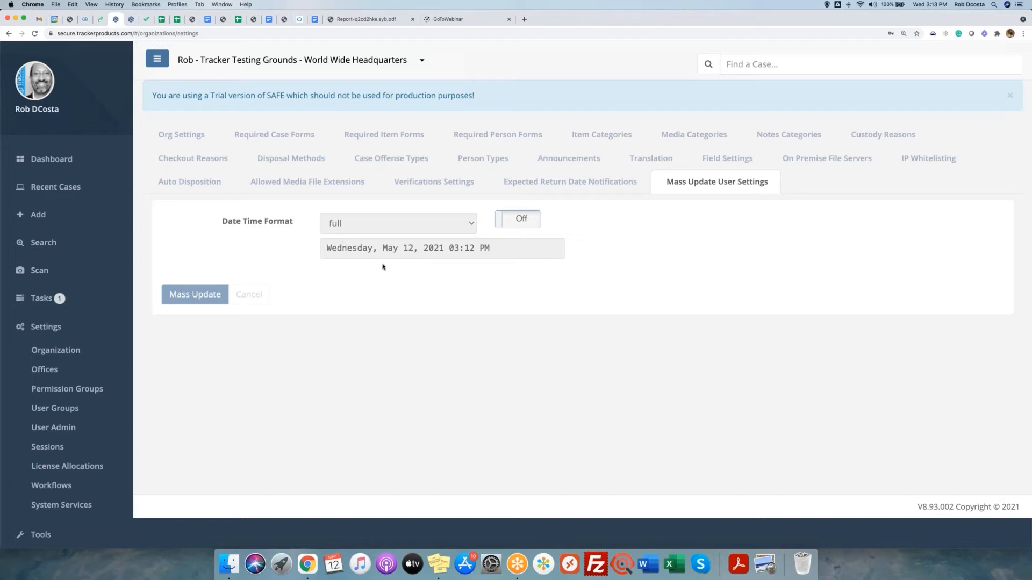
pyautogui.click(45, 329)
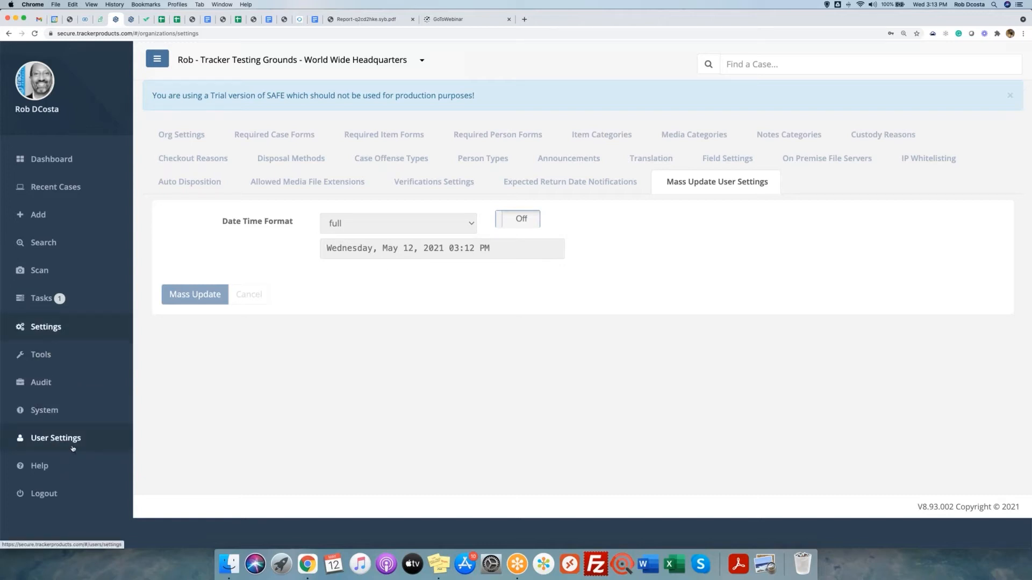
pyautogui.click(57, 440)
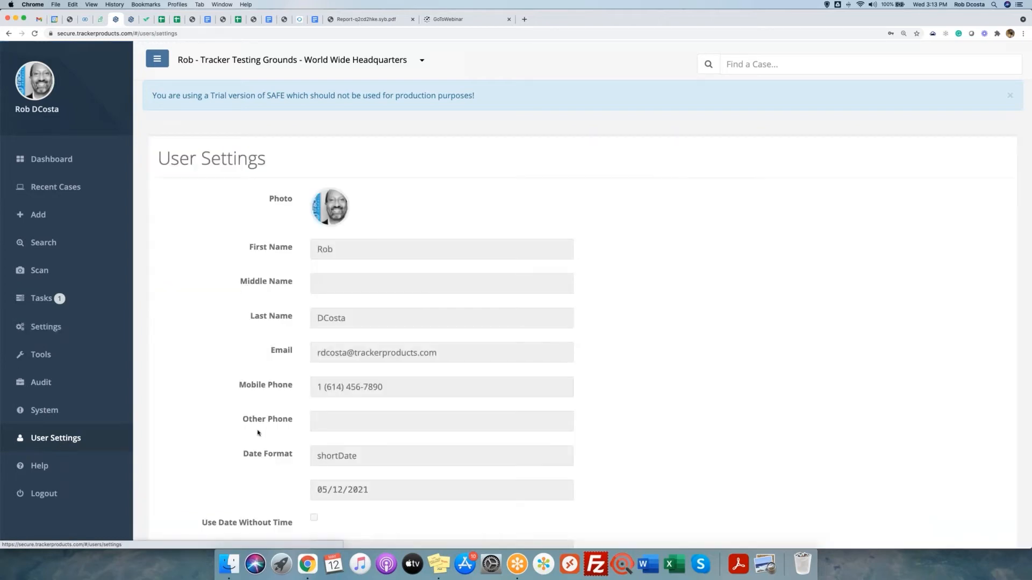
# Change your profile's Date Time Format to short and save.
pyautogui.scroll(-5, 258, 432)
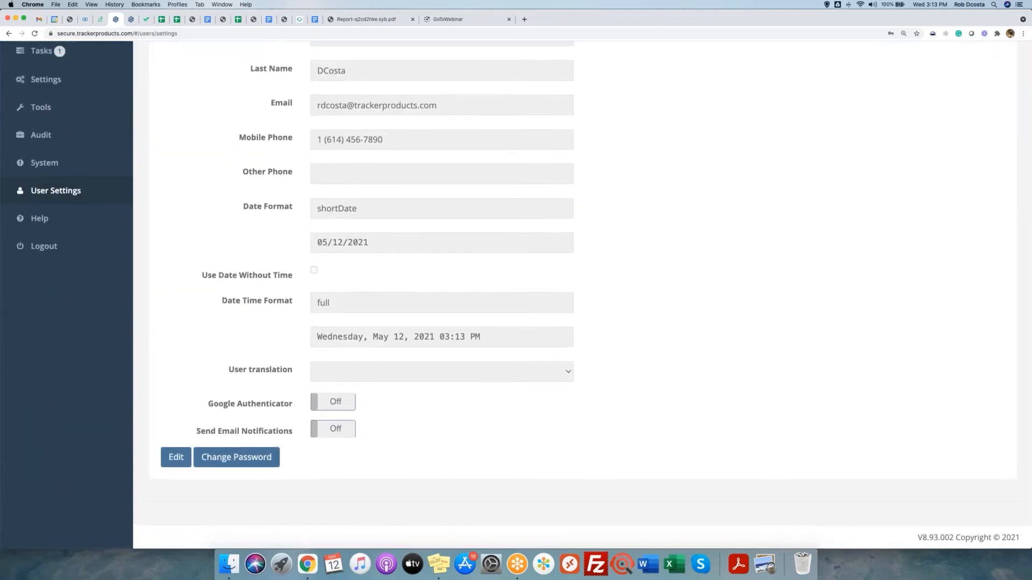
pyautogui.click(176, 457)
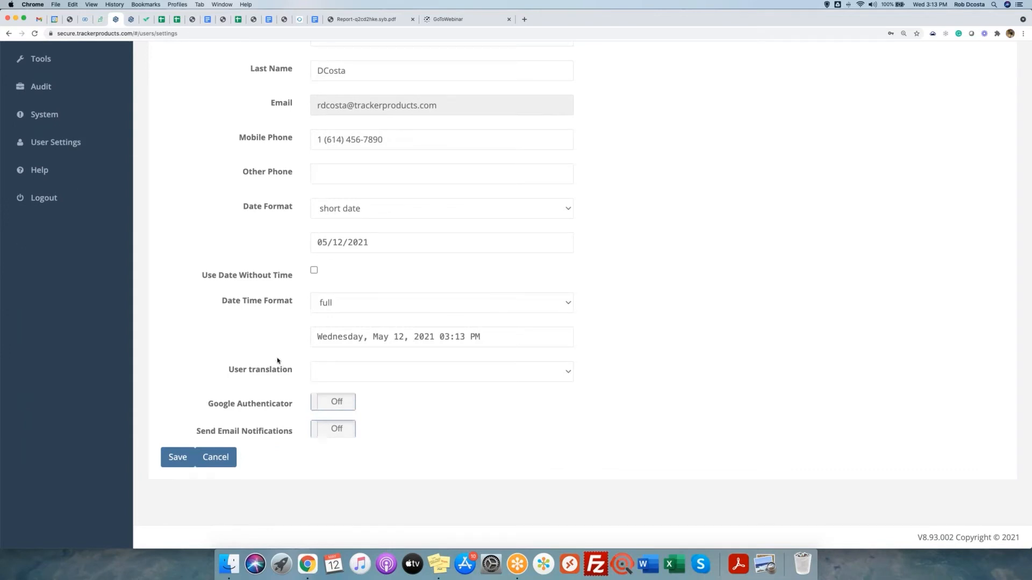
pyautogui.click(364, 305)
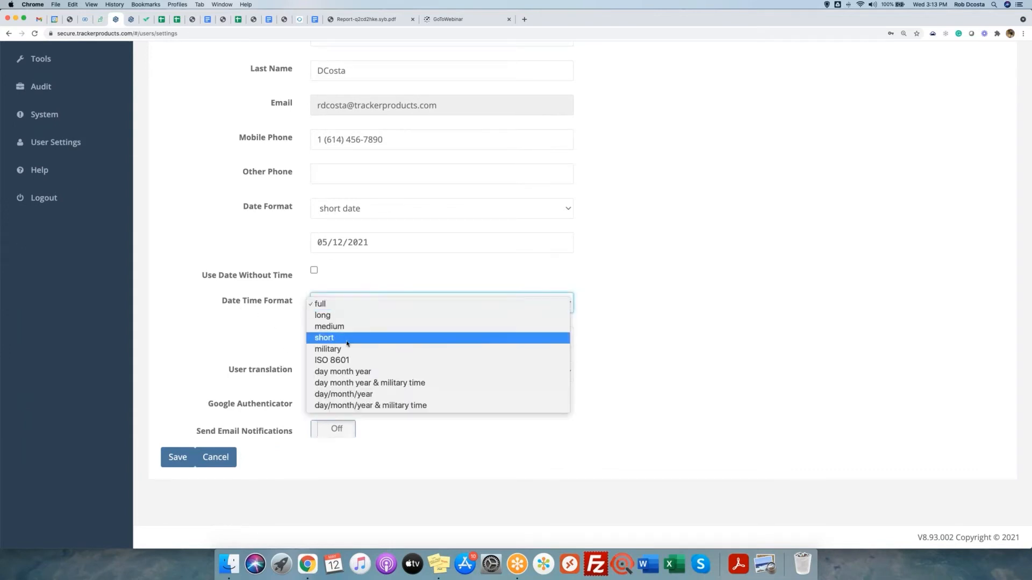
pyautogui.click(330, 338)
pyautogui.click(176, 458)
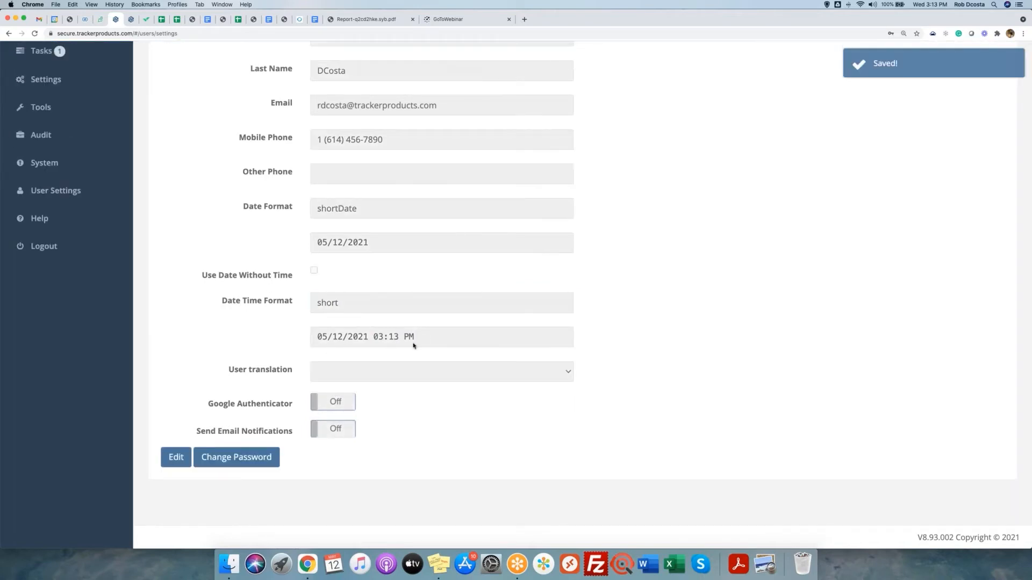
# Reopen the profile for editing and point out the Date Format, Date Time Format and Use Date Without Time fields.
pyautogui.click(176, 458)
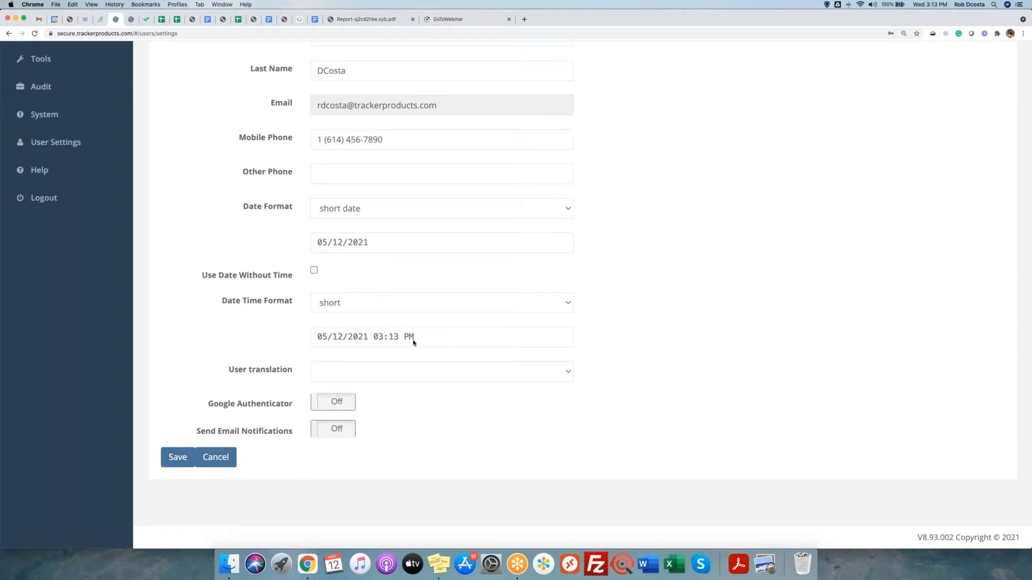
pyautogui.moveTo(208, 305); pyautogui.dragTo(296, 302)
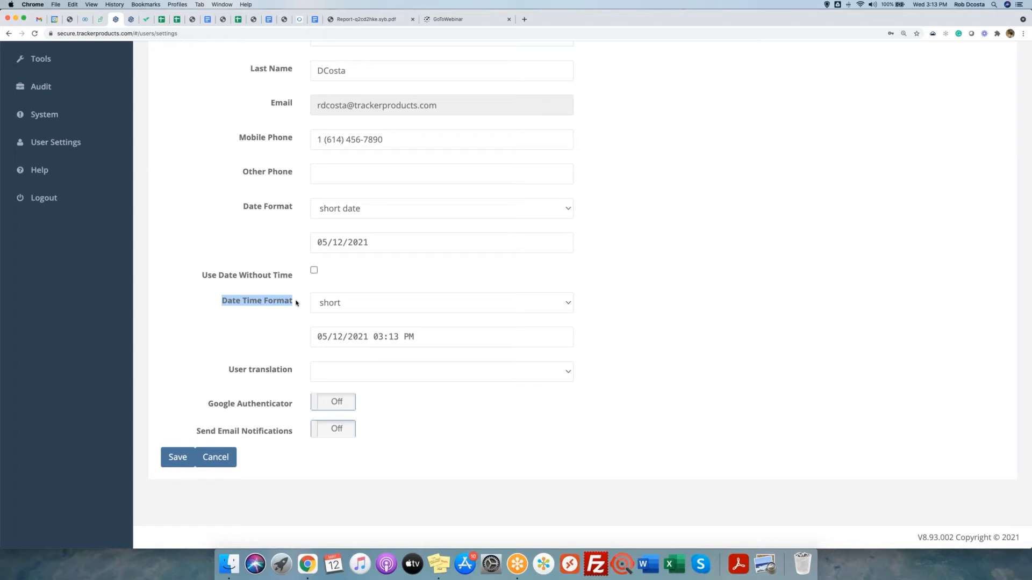
pyautogui.moveTo(231, 209); pyautogui.dragTo(305, 214)
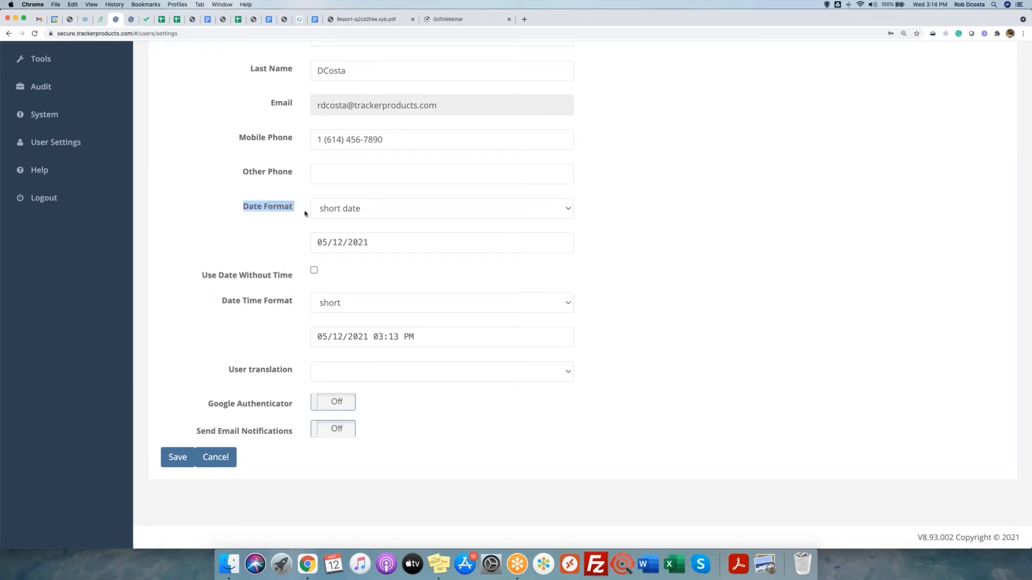
pyautogui.moveTo(233, 209); pyautogui.dragTo(295, 281)
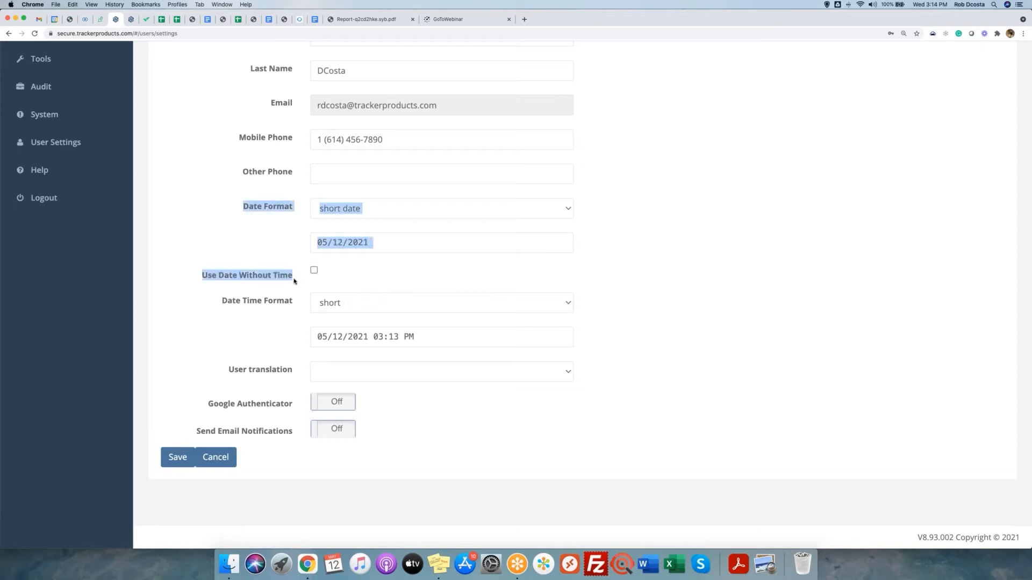
pyautogui.moveTo(203, 276); pyautogui.dragTo(301, 285)
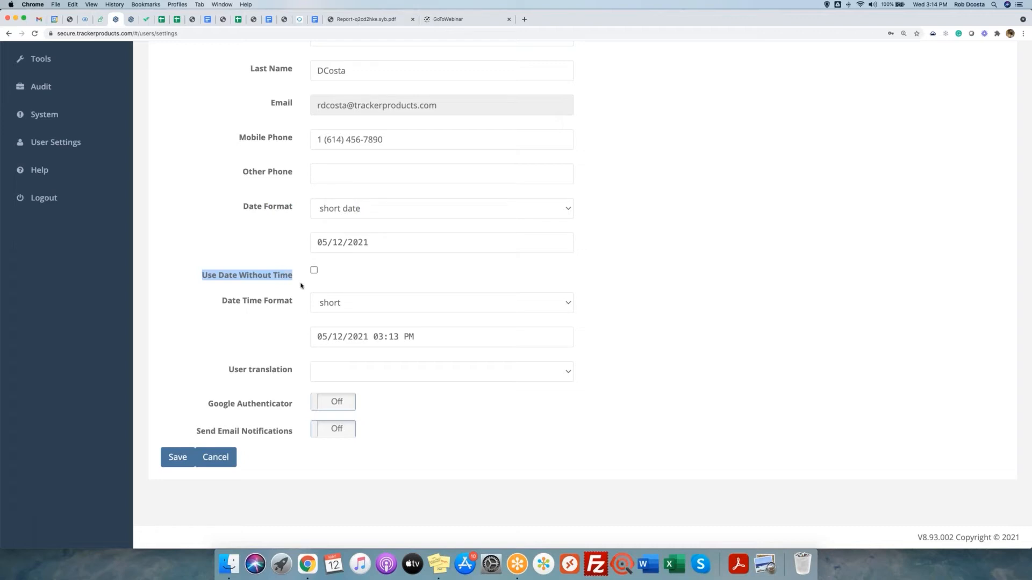
# Preview the full and long date formats, then set Date Format back to short date.
pyautogui.click(385, 211)
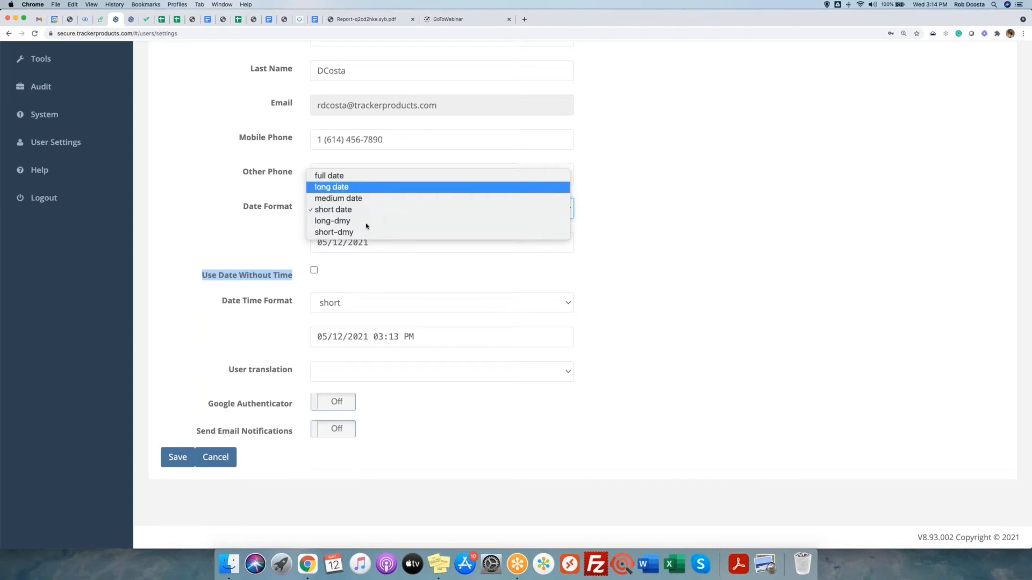
pyautogui.click(366, 177)
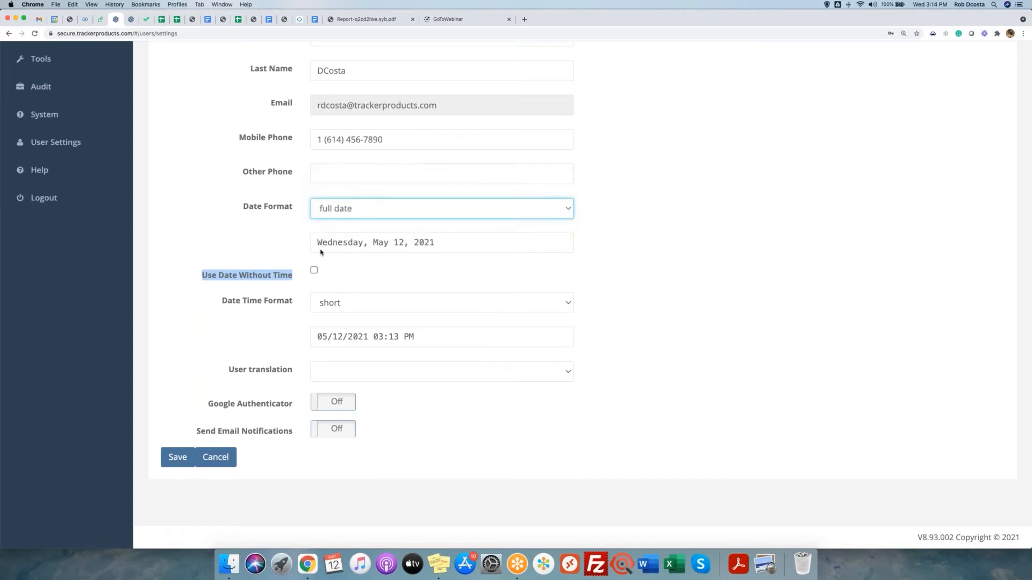
pyautogui.click(375, 210)
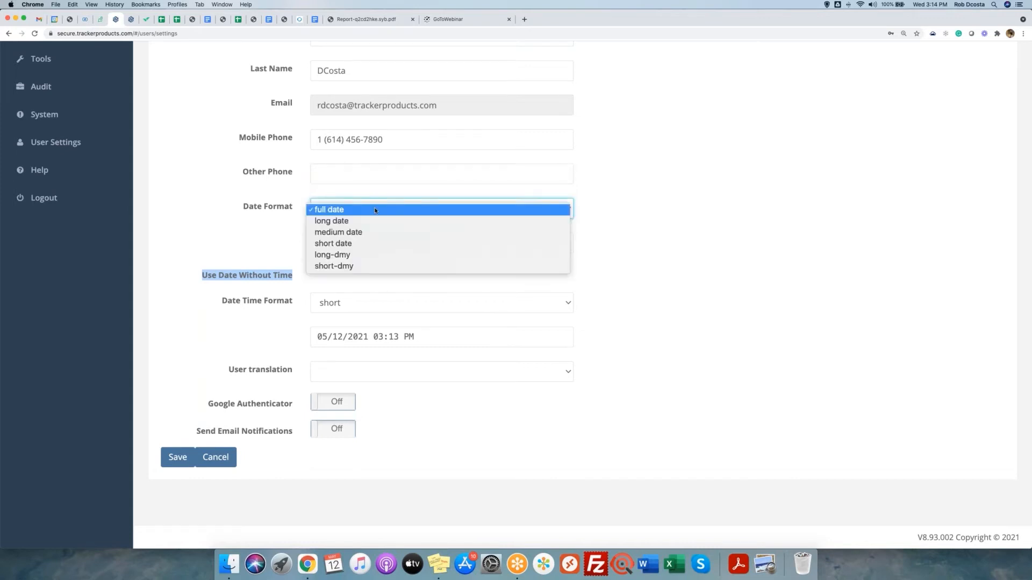
pyautogui.click(355, 222)
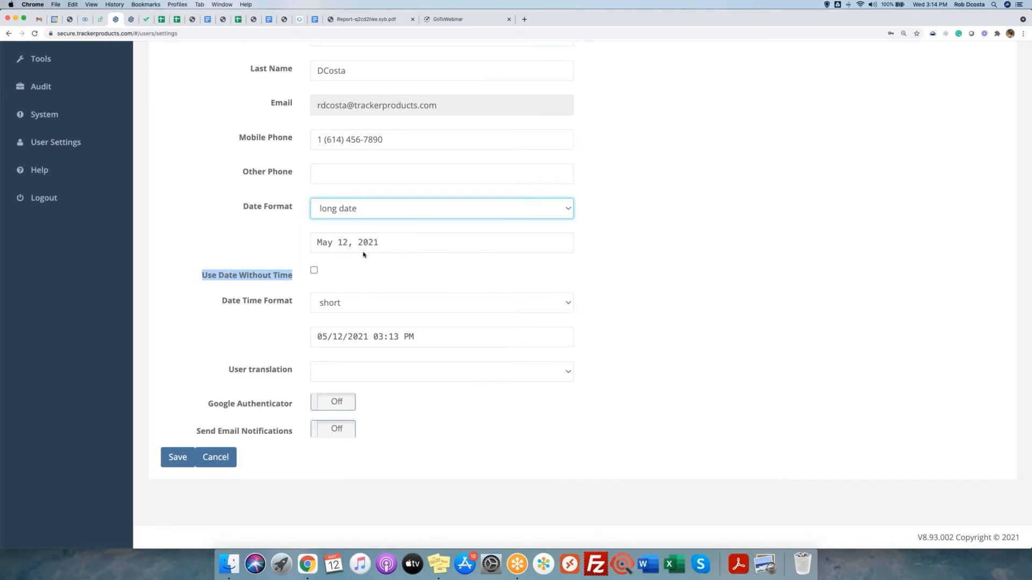
pyautogui.click(379, 209)
pyautogui.click(362, 236)
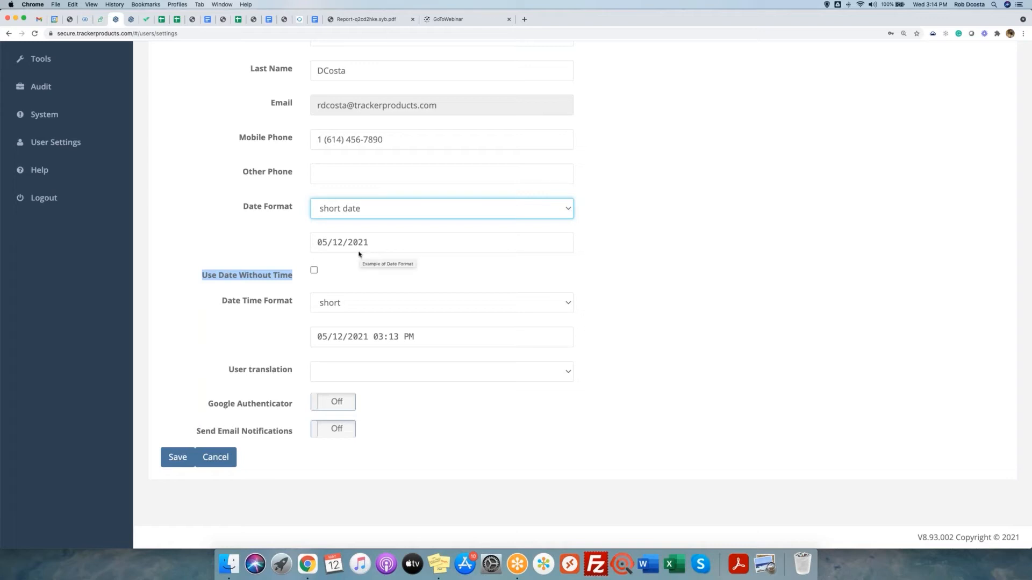
# Turn on Use Date Without Time and save the profile.
pyautogui.click(238, 233)
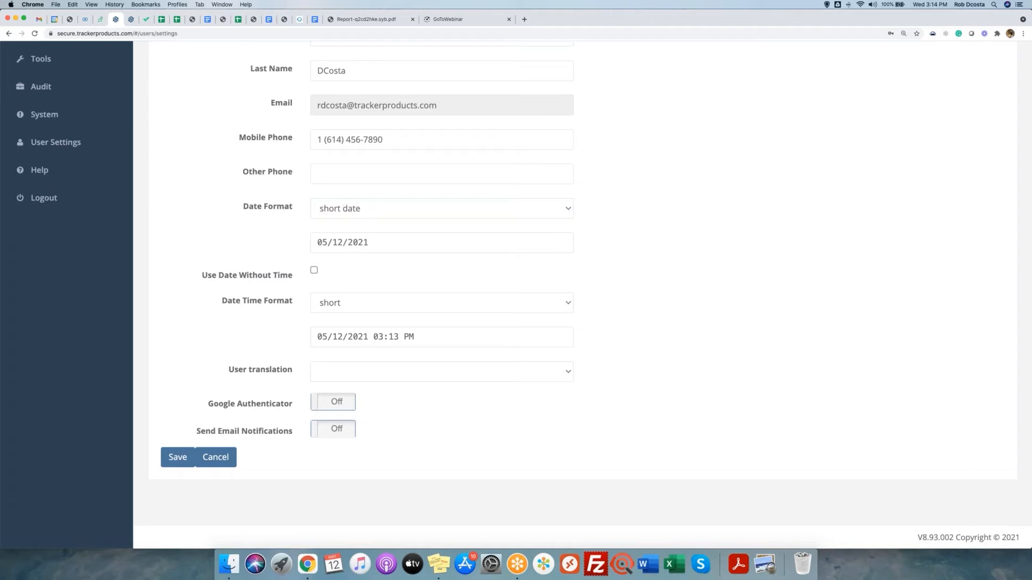
pyautogui.moveTo(203, 276); pyautogui.dragTo(298, 279)
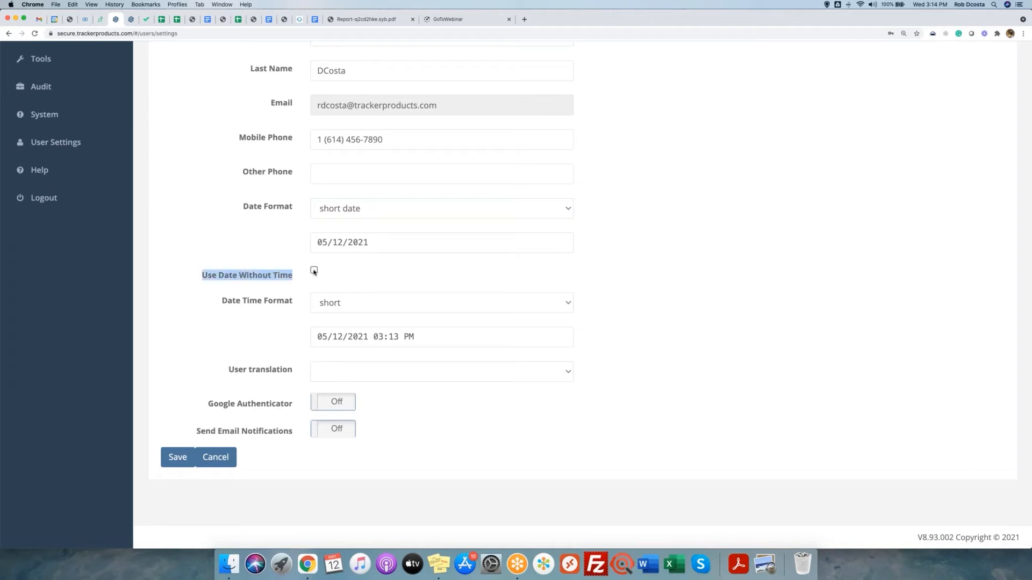
pyautogui.click(314, 271)
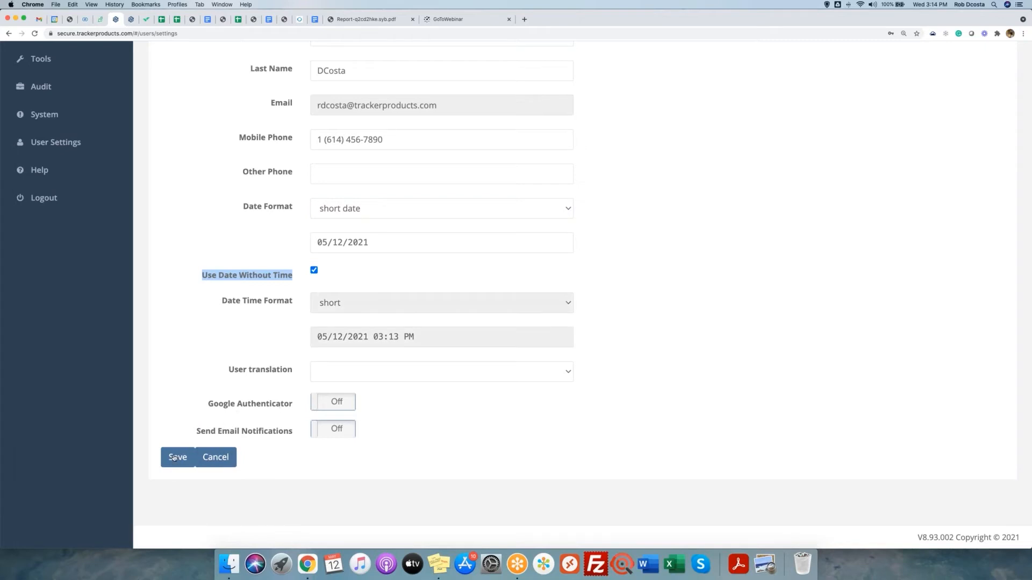
pyautogui.click(174, 458)
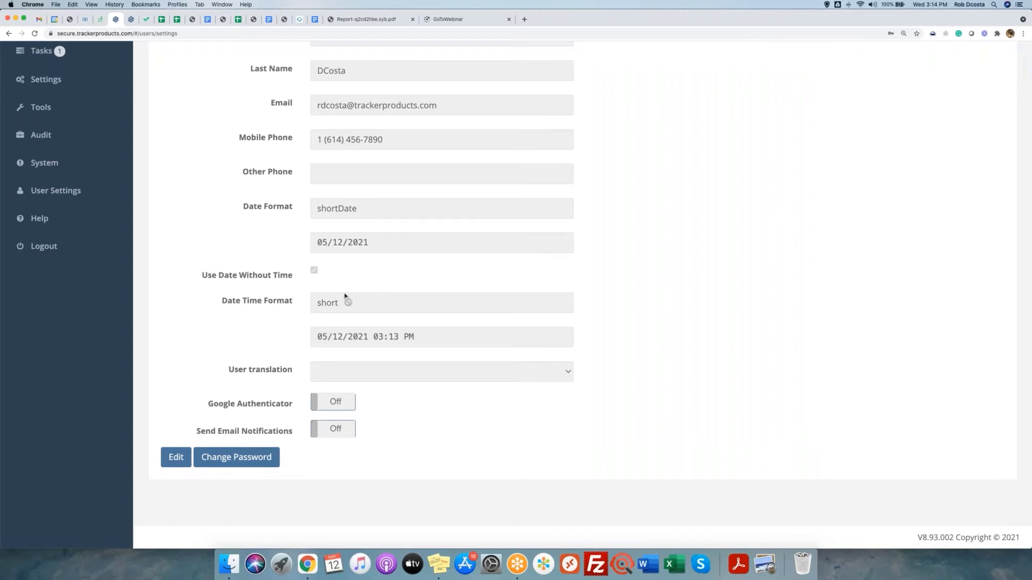
# Open case Test99 from Recent Cases and switch to its Items list.
pyautogui.scroll(5, 345, 296)
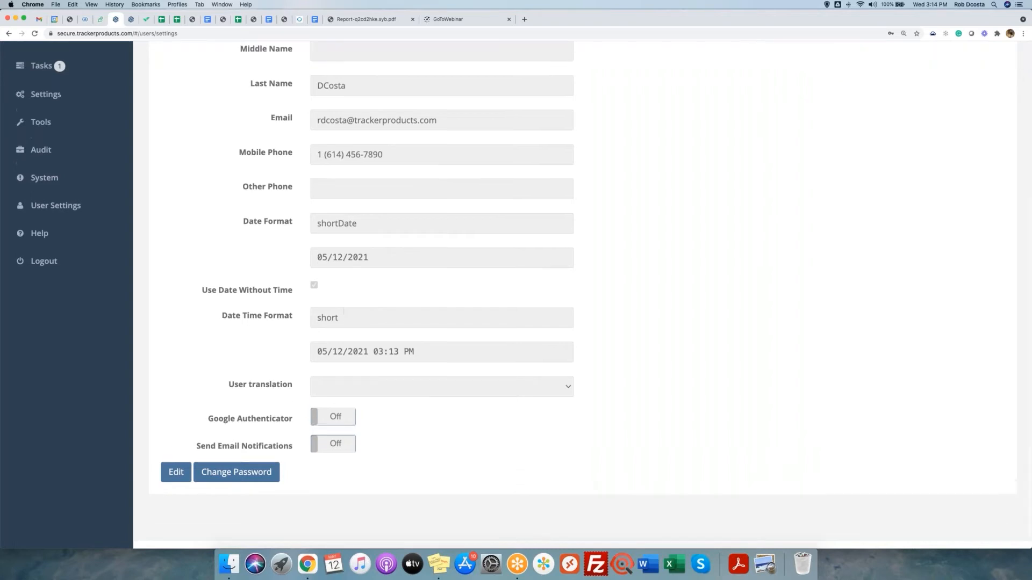
pyautogui.click(43, 190)
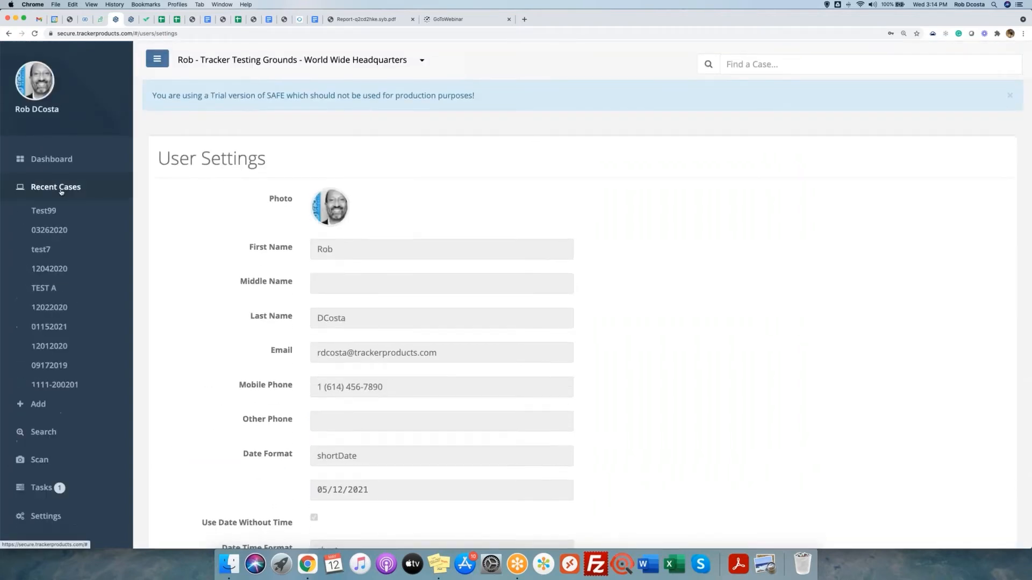
pyautogui.click(46, 217)
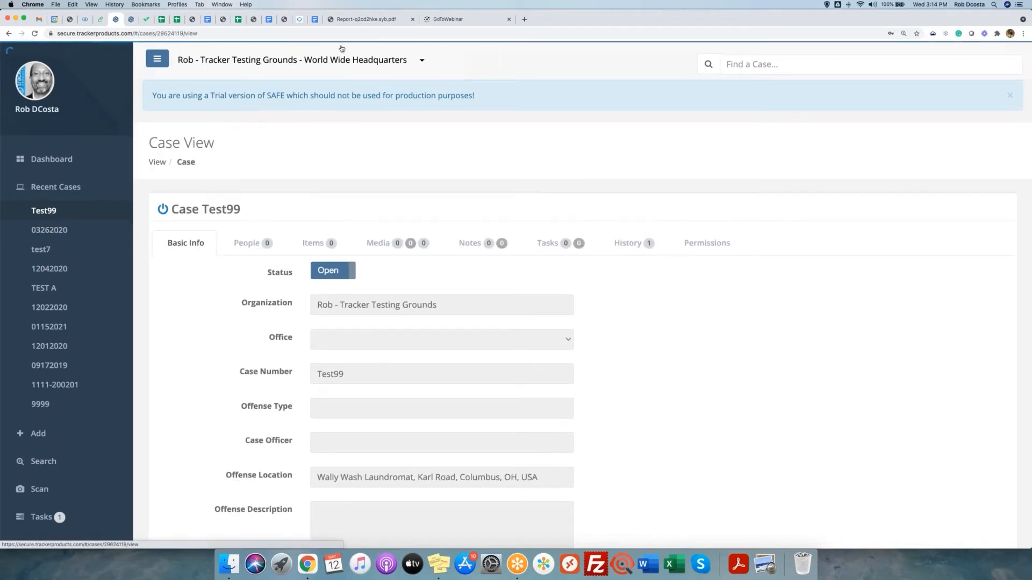
pyautogui.click(311, 246)
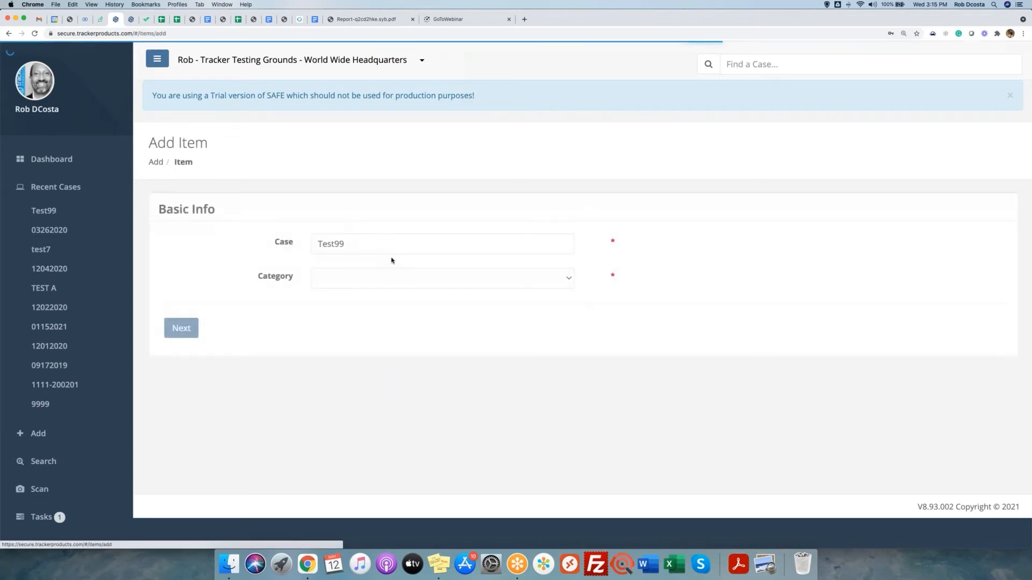
# Set the new item's category to Laptop and continue to the full item form.
pyautogui.click(364, 279)
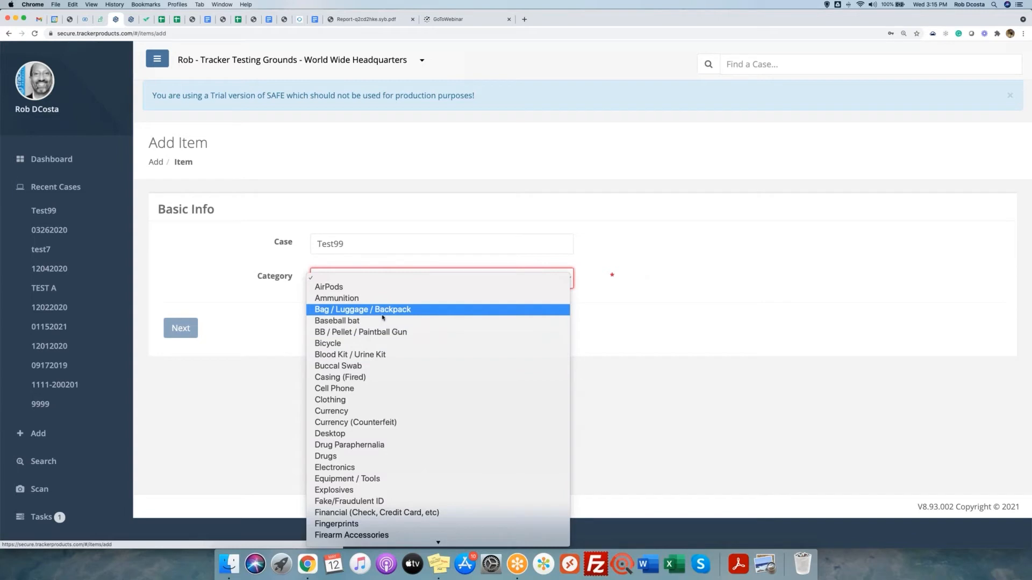
pyautogui.scroll(-5, 382, 317)
pyautogui.scroll(-3, 382, 321)
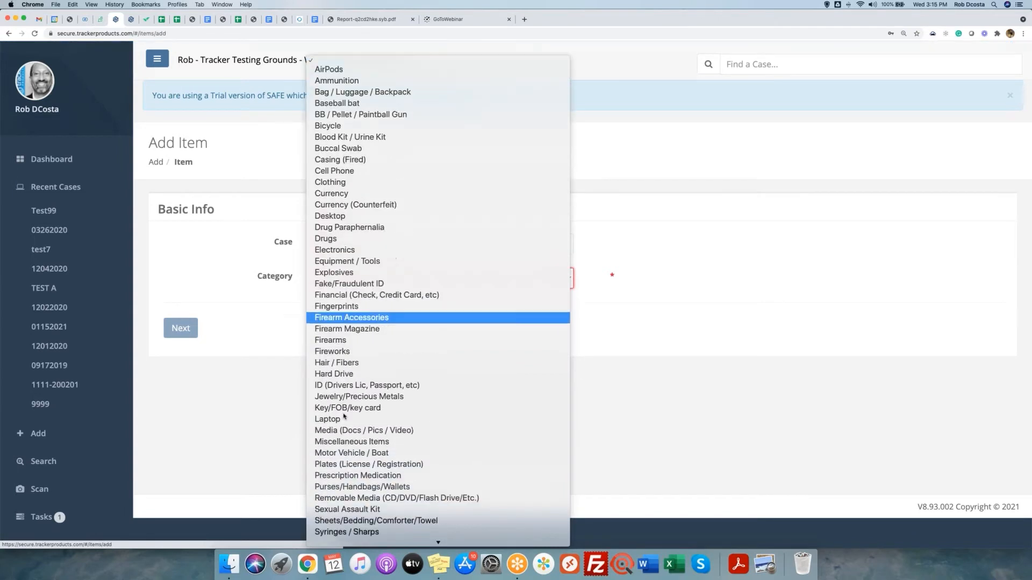
pyautogui.click(349, 420)
pyautogui.click(183, 329)
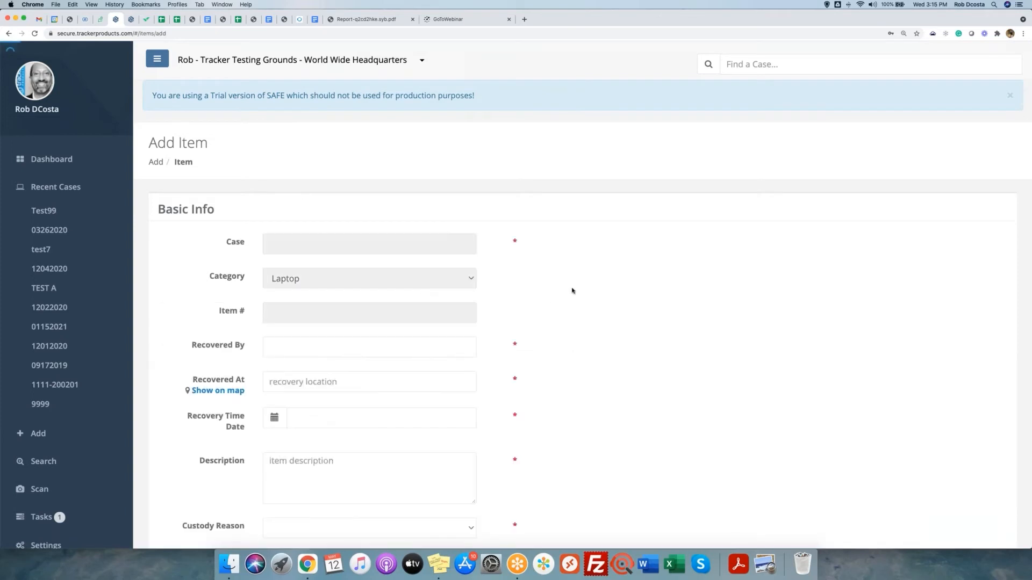
pyautogui.scroll(-3, 571, 290)
# Record the laptop as recovered by the current user at Wally Wash Laundromat on May 12, 2021.
pyautogui.click(294, 268)
pyautogui.write('rob')
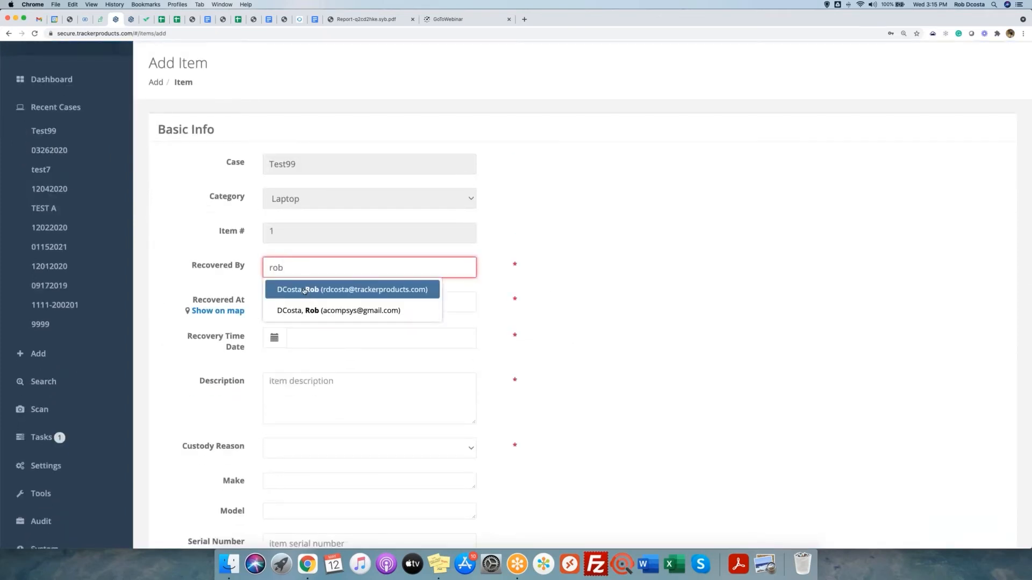
pyautogui.click(305, 291)
pyautogui.click(280, 304)
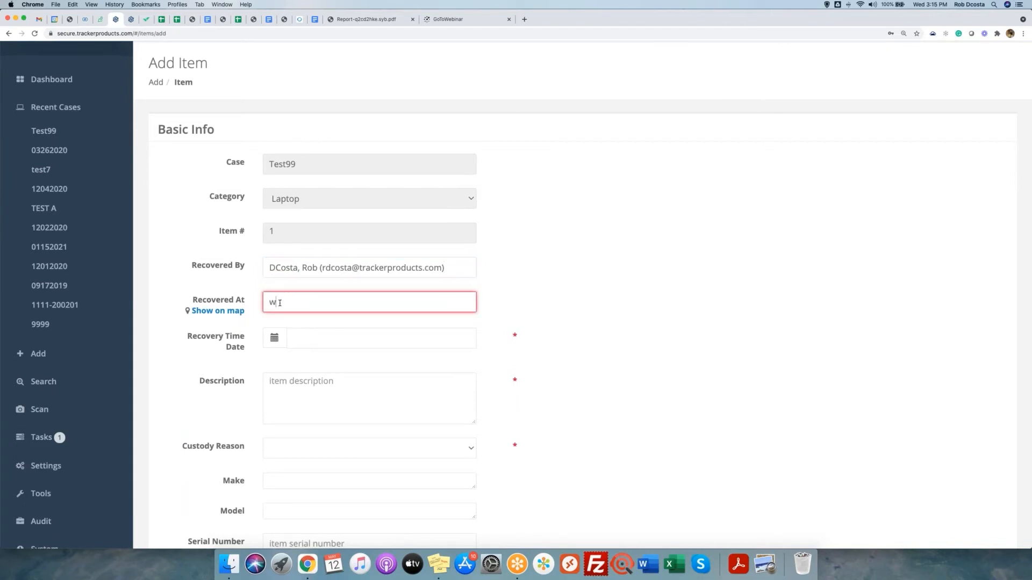
pyautogui.write('wally wash')
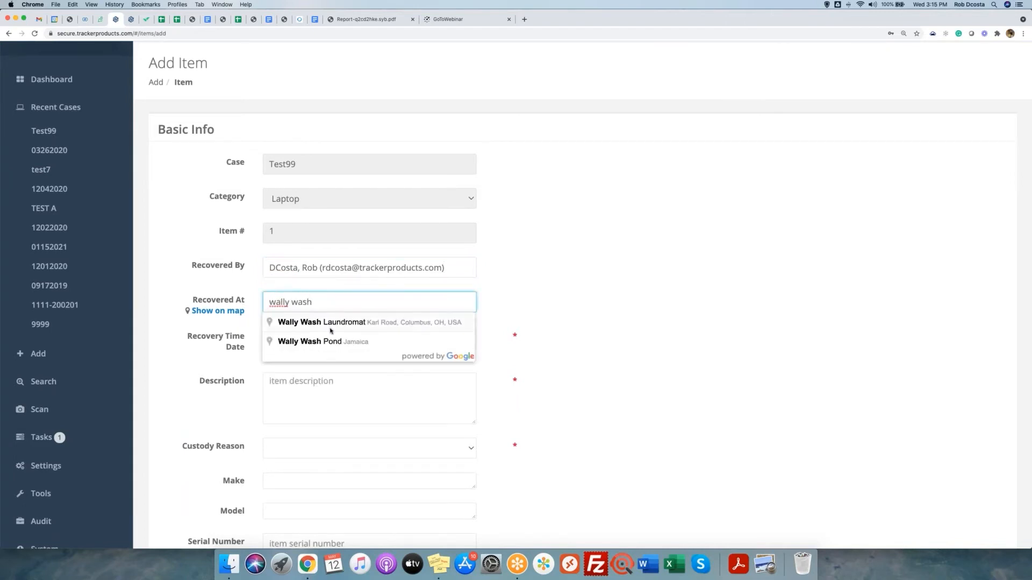
pyautogui.click(329, 324)
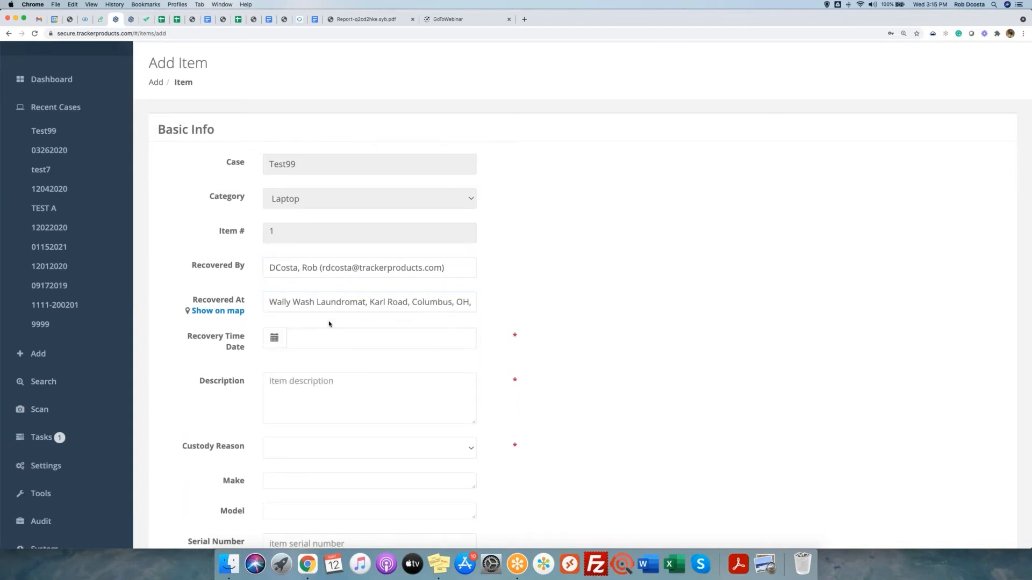
pyautogui.click(273, 338)
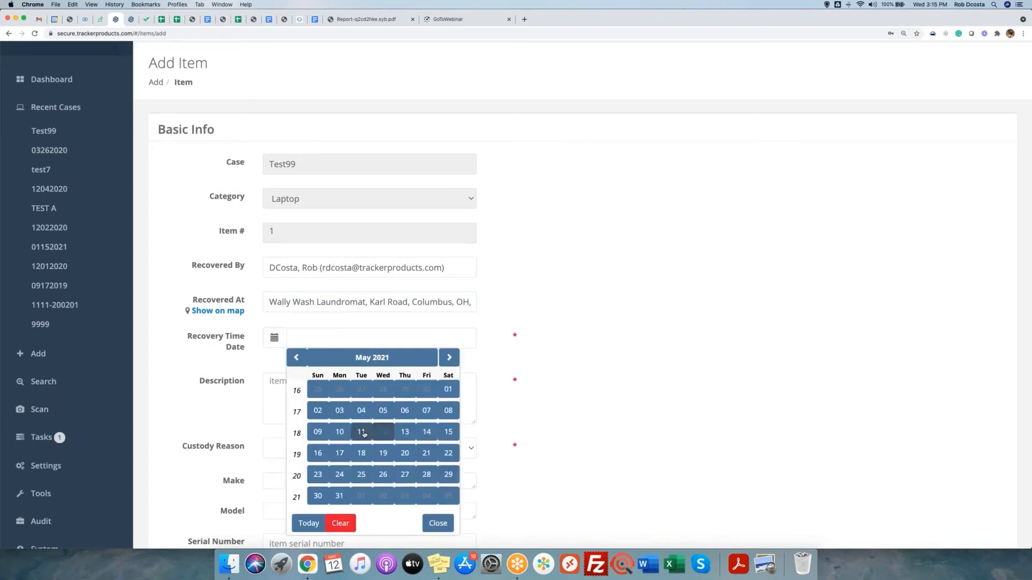
pyautogui.click(382, 433)
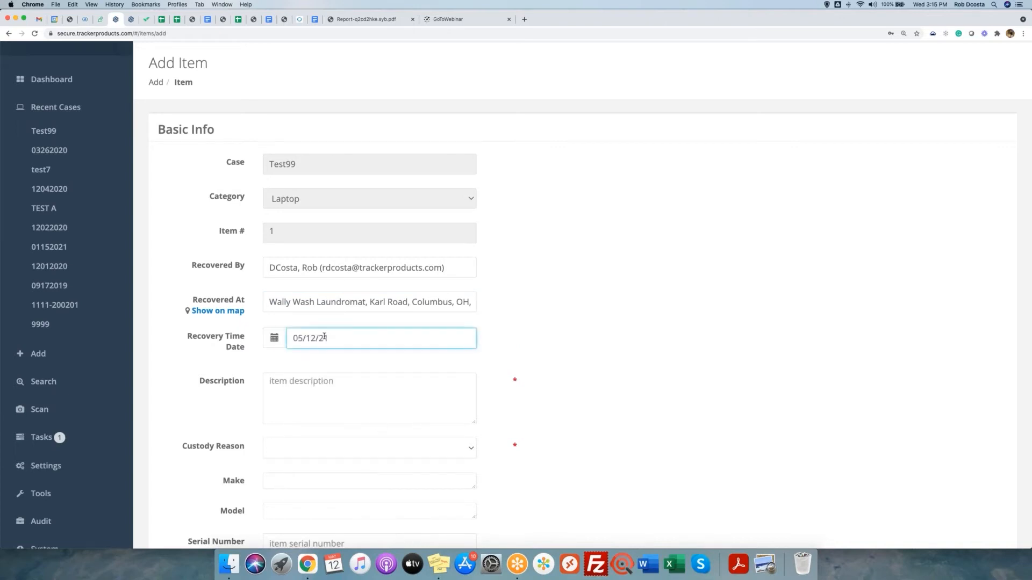
pyautogui.scroll(-2, 315, 355)
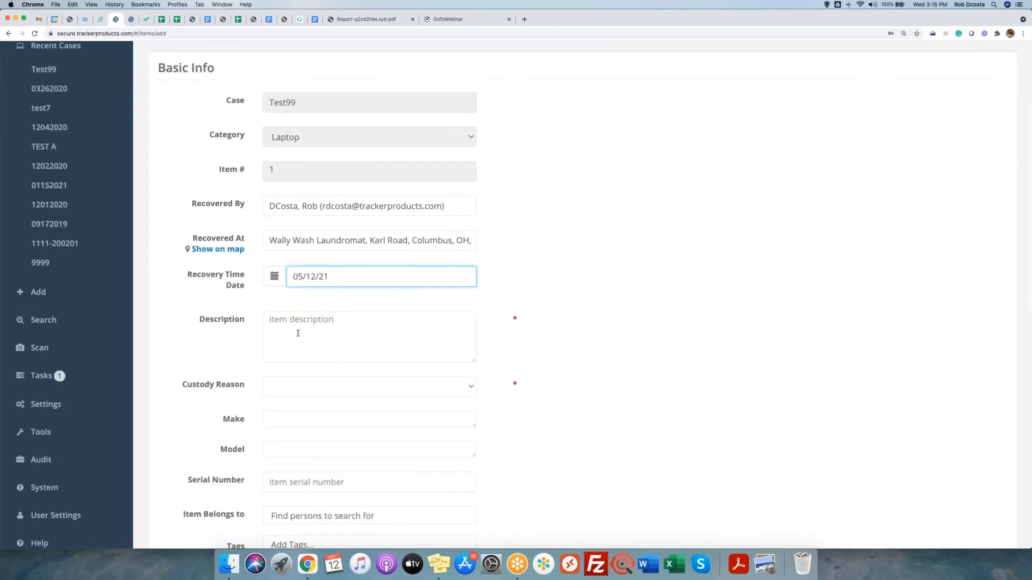
# Describe the item as a Laptop and set the custody reason to Found Property.
pyautogui.click(298, 333)
pyautogui.write('Laptop')
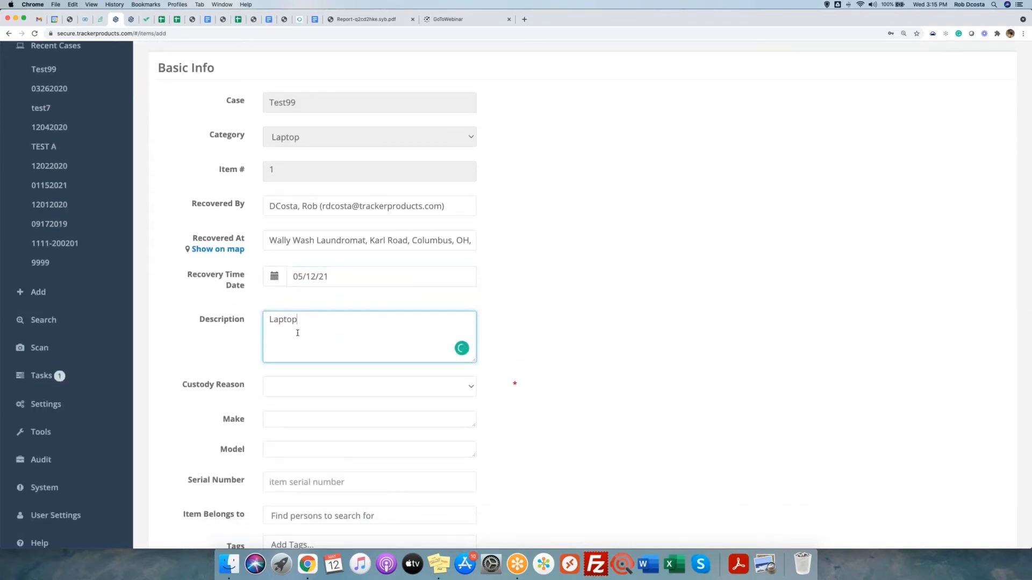
pyautogui.scroll(-2, 263, 359)
pyautogui.moveTo(179, 331); pyautogui.dragTo(295, 327)
pyautogui.click(295, 328)
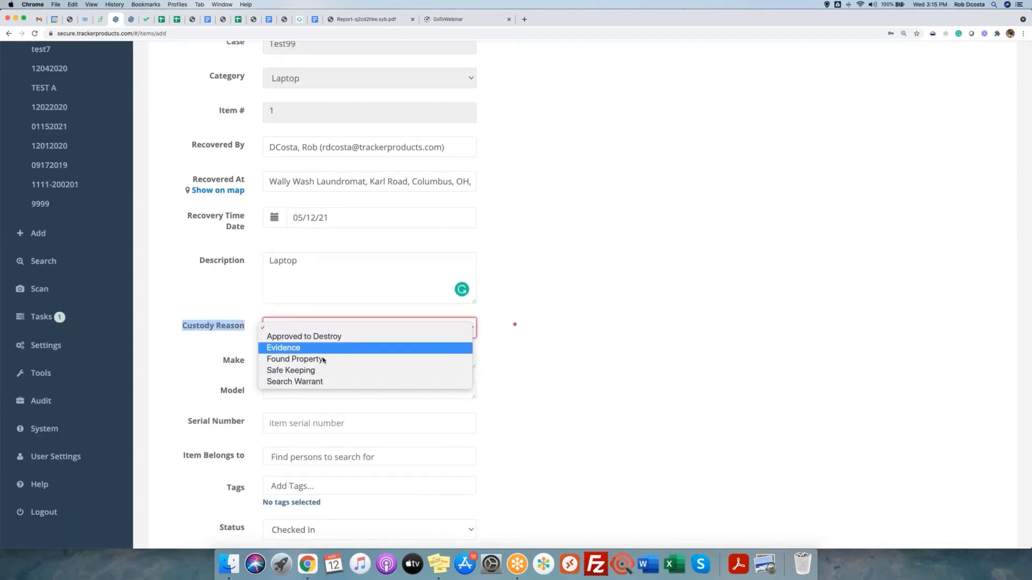
pyautogui.click(305, 358)
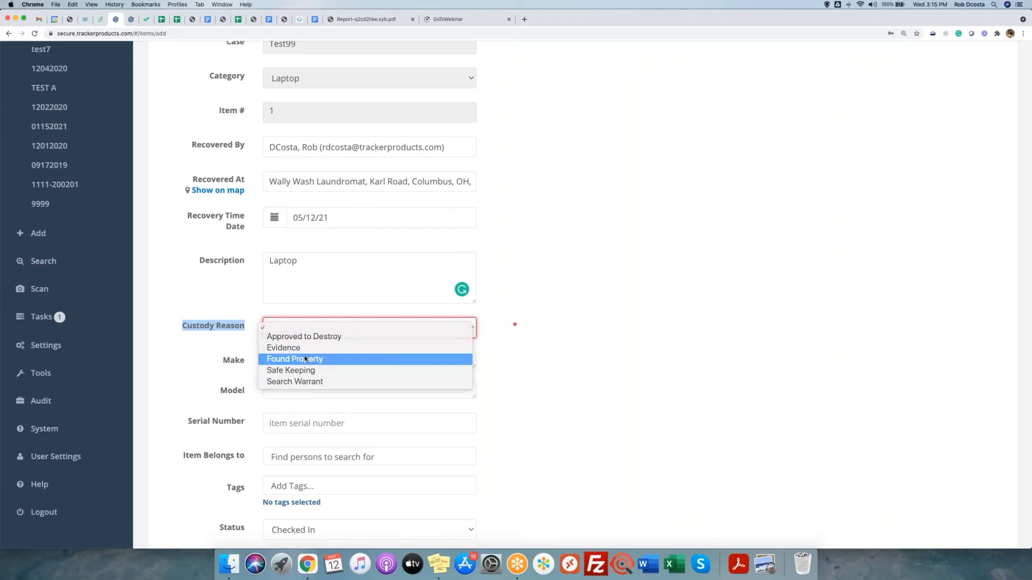
# Fill in the Make and Model fields and enter serial number 8sa7d6f98a7s6d.
pyautogui.scroll(-3, 219, 365)
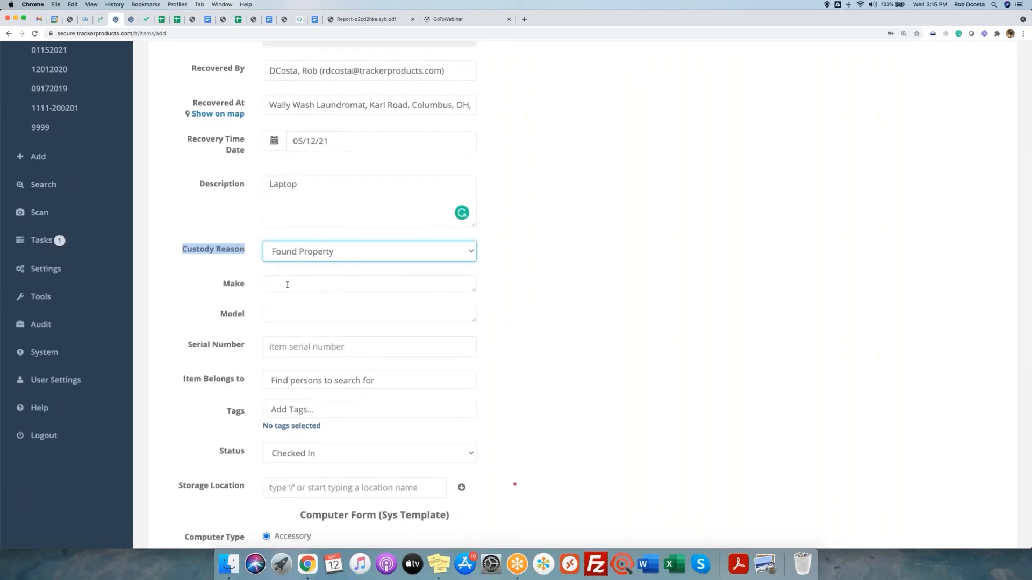
pyautogui.scroll(-2, 287, 285)
pyautogui.click(287, 235)
pyautogui.write('Mak')
pyautogui.write('cbook Air')
pyautogui.press('Tab')
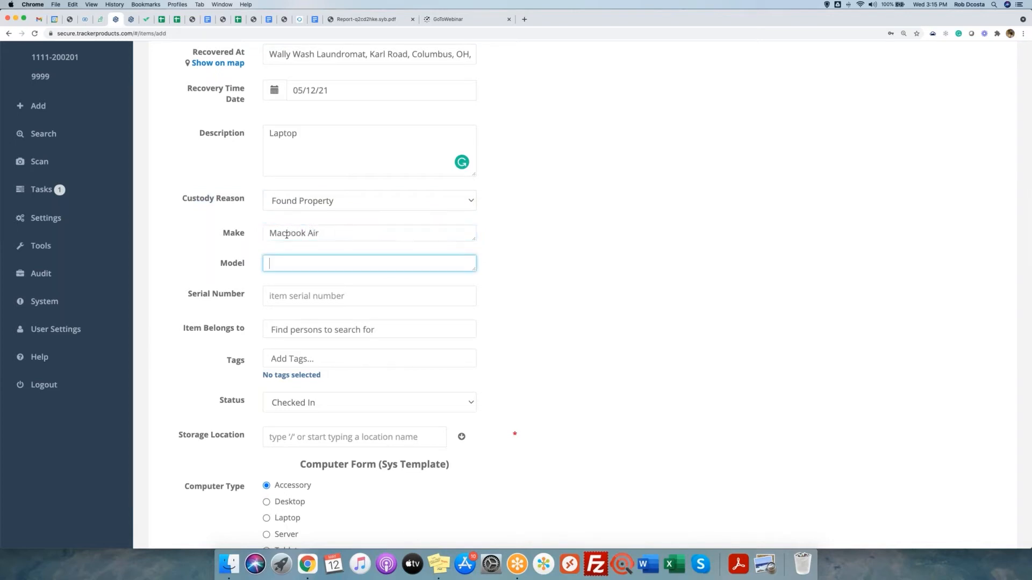
pyautogui.write('a78s9f69')
pyautogui.click(296, 297)
pyautogui.write('8sa7d6f98a7s6d')
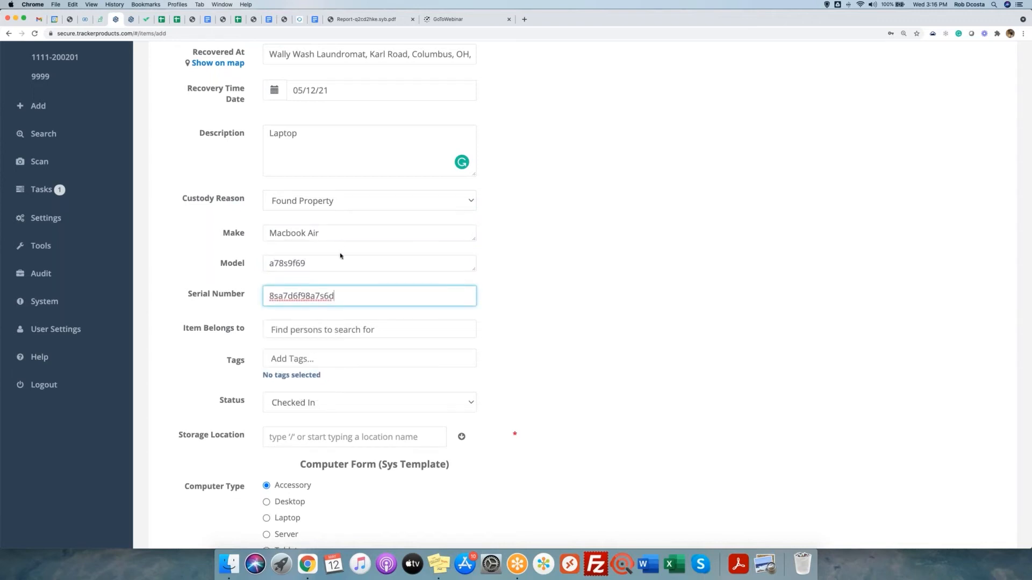
# Correct the make to Apple and the model to Macbook Air.
pyautogui.moveTo(321, 233); pyautogui.dragTo(266, 235)
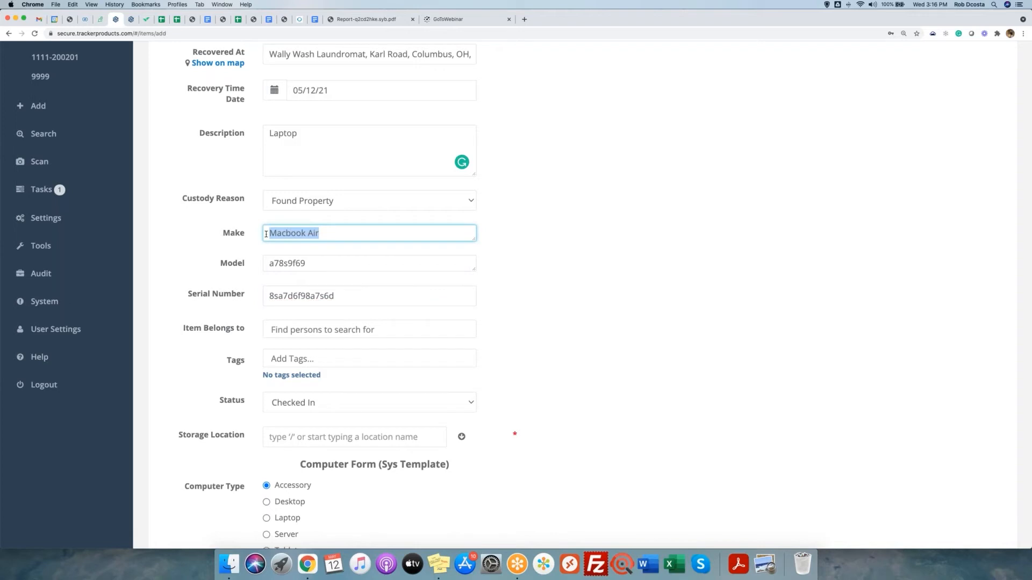
pyautogui.write('Apple')
pyautogui.press('Tab')
pyautogui.press('BackSpace')
pyautogui.press('BackSpace')
pyautogui.press('BackSpace')
pyautogui.press('BackSpace')
pyautogui.press('BackSpace')
pyautogui.press('BackSpace')
pyautogui.press('BackSpace')
pyautogui.write('Macbook Air')
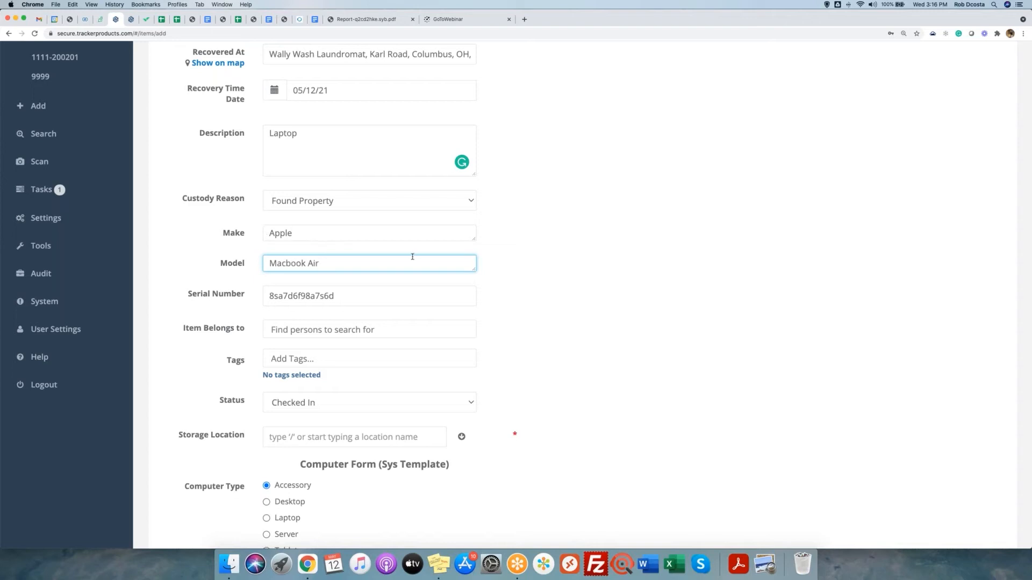
pyautogui.scroll(-5, 412, 256)
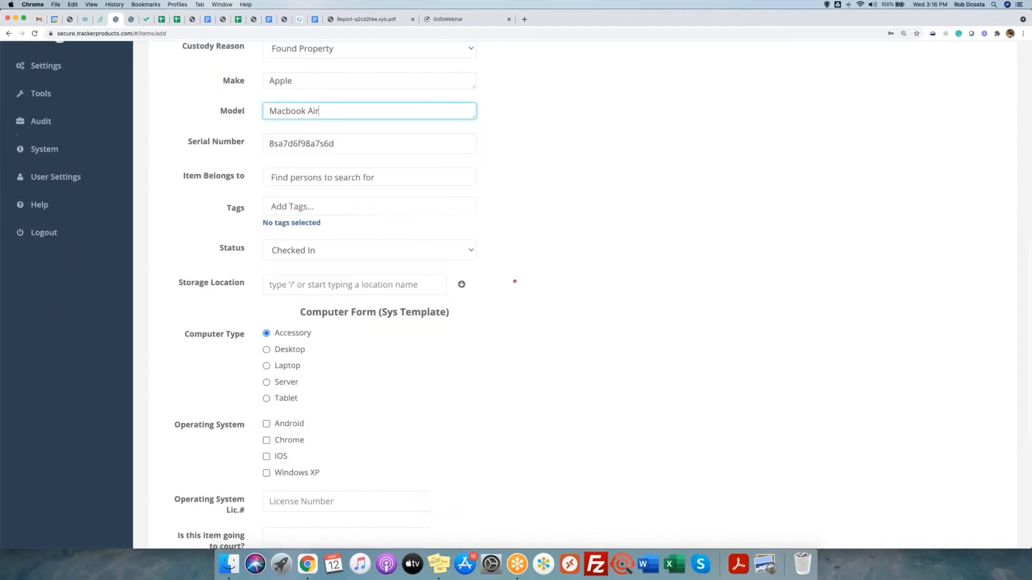
# Set the storage location to Temp Lockers/Temp Locker 02.
pyautogui.click(401, 259)
pyautogui.scroll(-2, 401, 259)
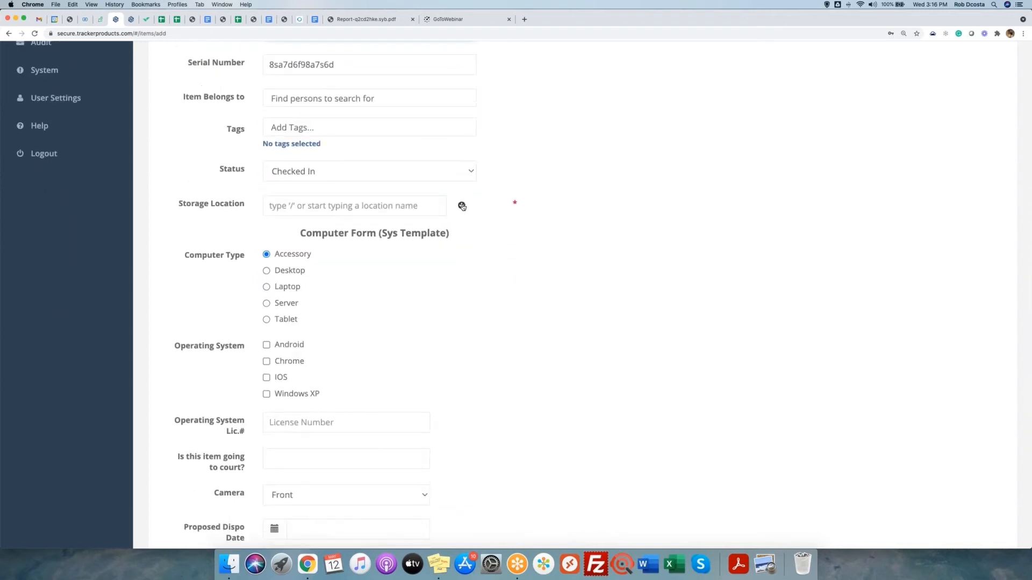
pyautogui.write('/')
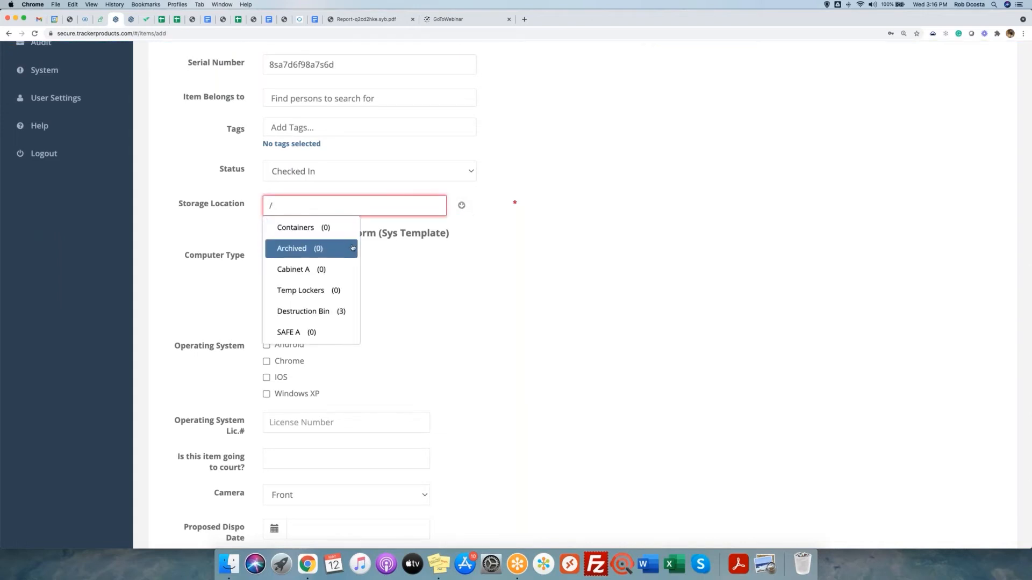
pyautogui.click(333, 290)
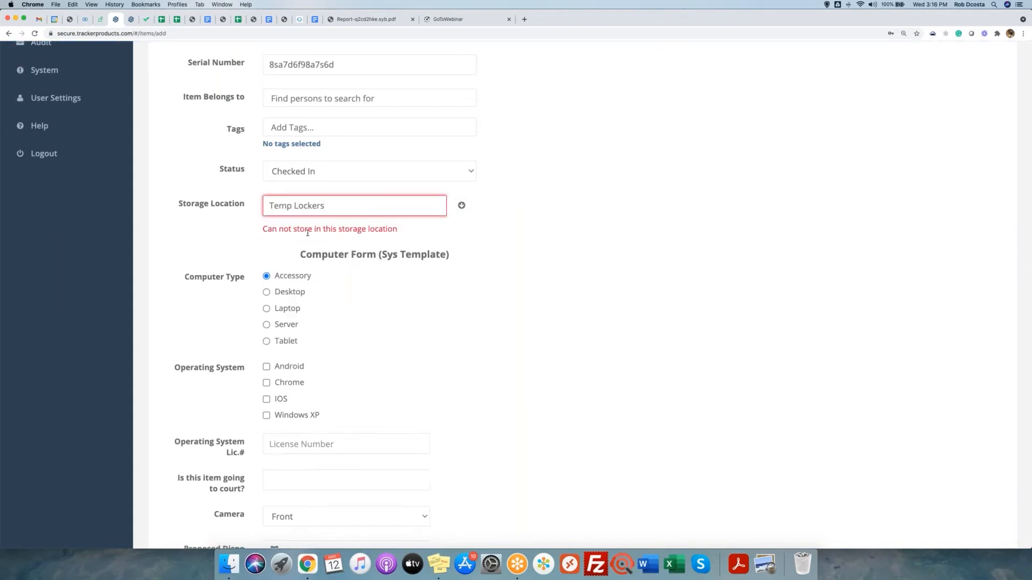
pyautogui.moveTo(260, 233); pyautogui.dragTo(422, 237)
pyautogui.click(352, 208)
pyautogui.write('/')
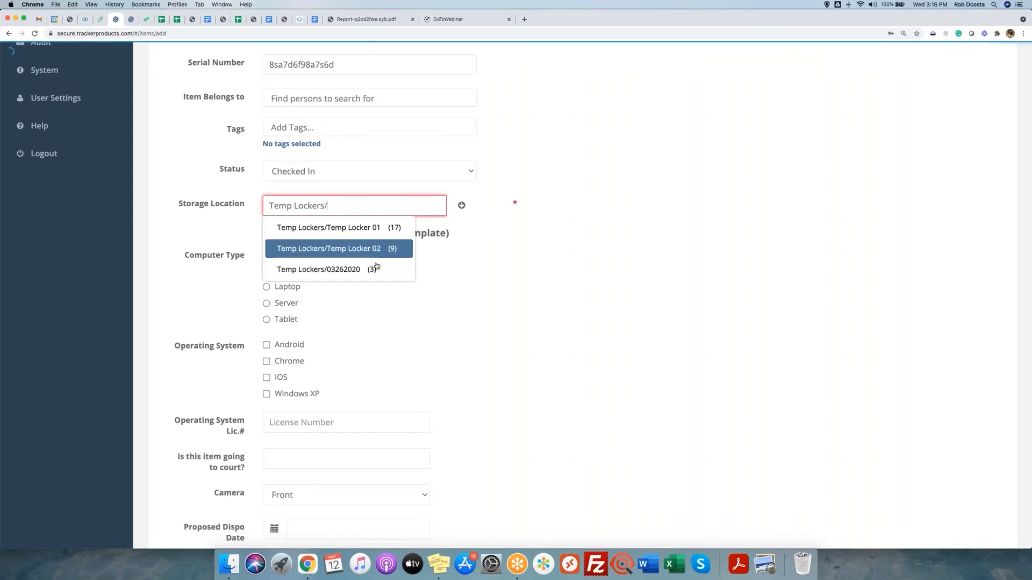
pyautogui.click(338, 249)
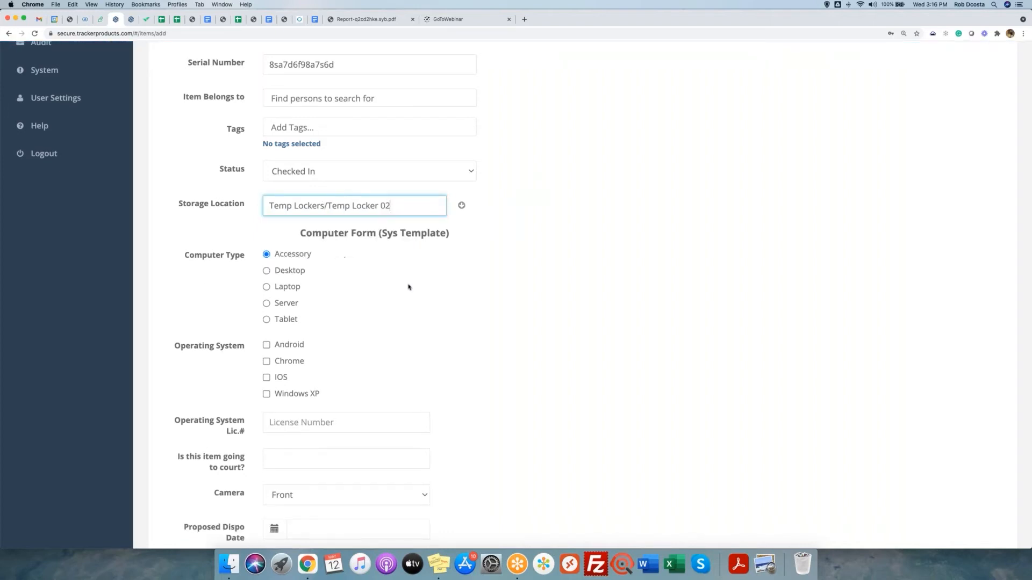
# Mark the computer type as Laptop, answer No for court, and save the item to Test99.
pyautogui.scroll(-3, 416, 286)
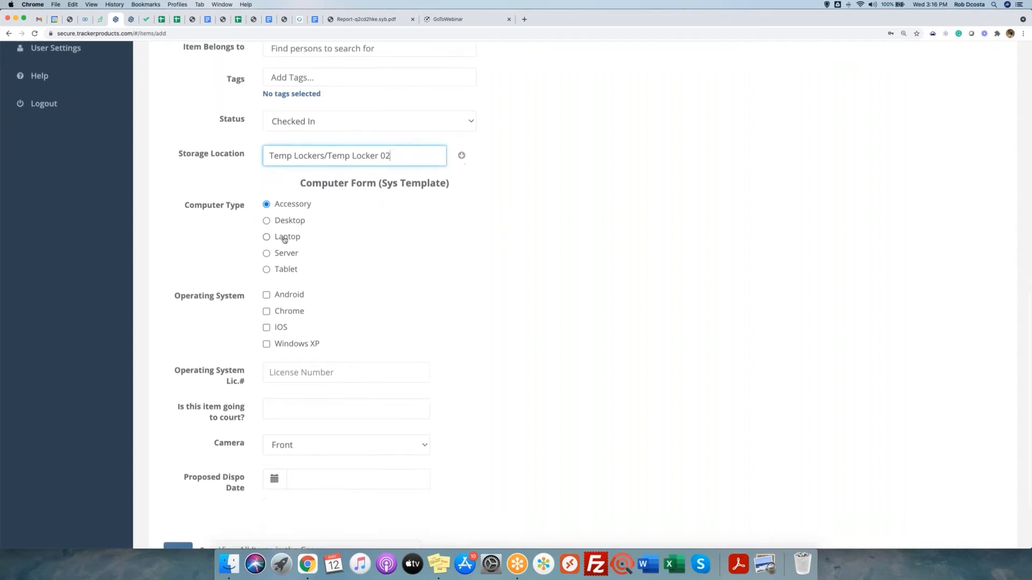
pyautogui.click(275, 233)
pyautogui.moveTo(297, 185); pyautogui.dragTo(517, 188)
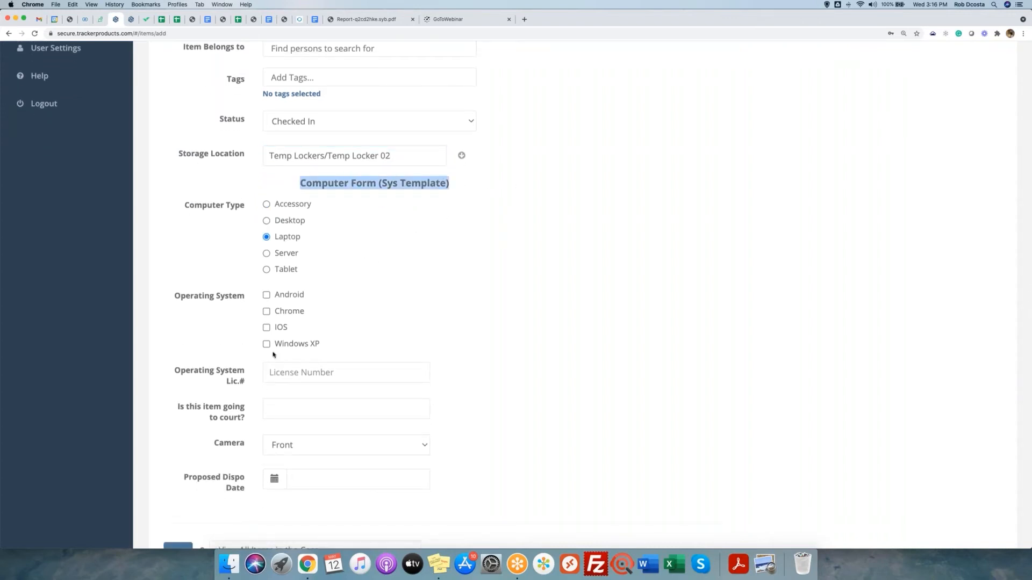
pyautogui.scroll(-5, 347, 323)
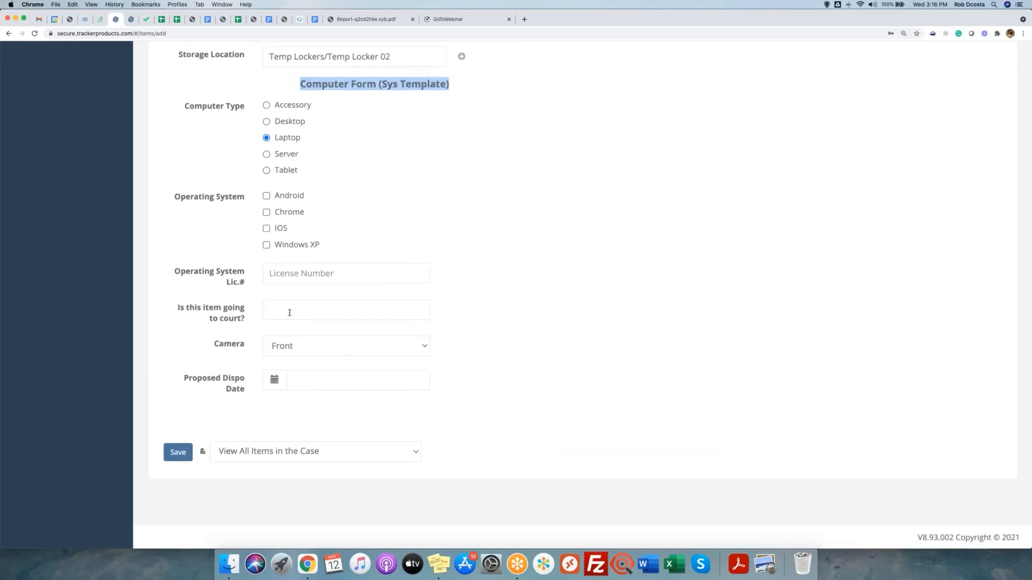
pyautogui.click(289, 312)
pyautogui.write('No')
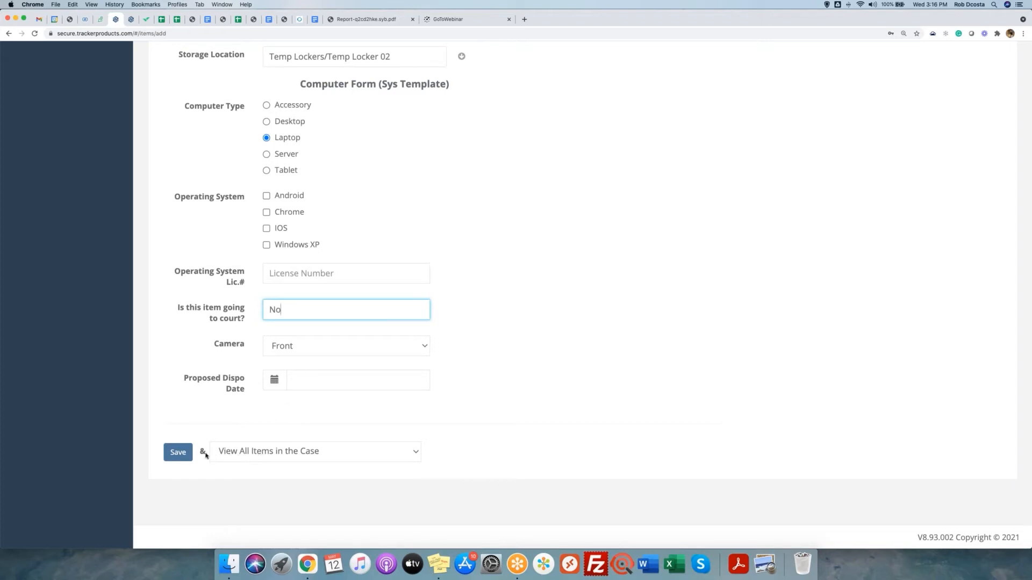
pyautogui.click(178, 453)
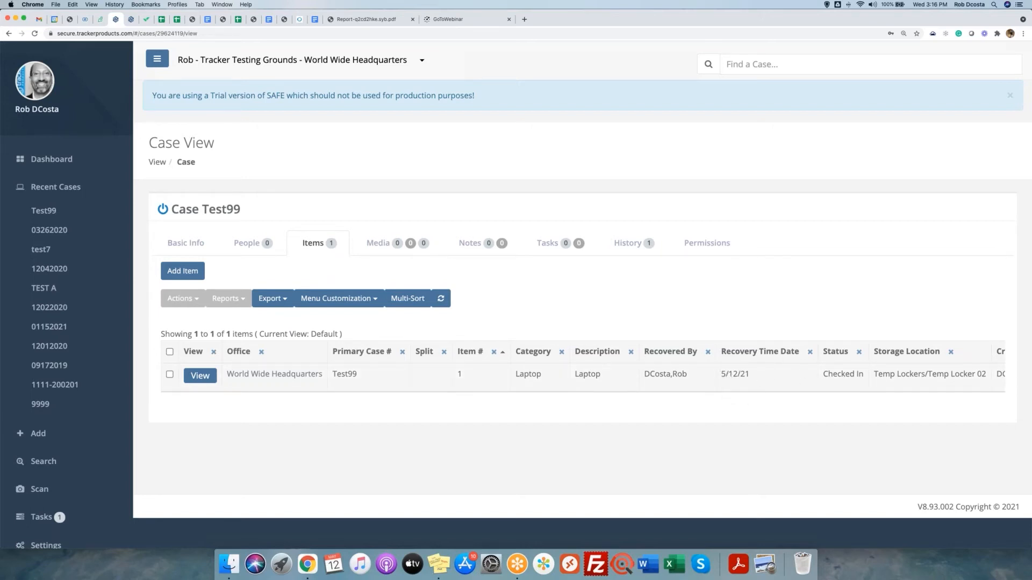
pyautogui.click(199, 376)
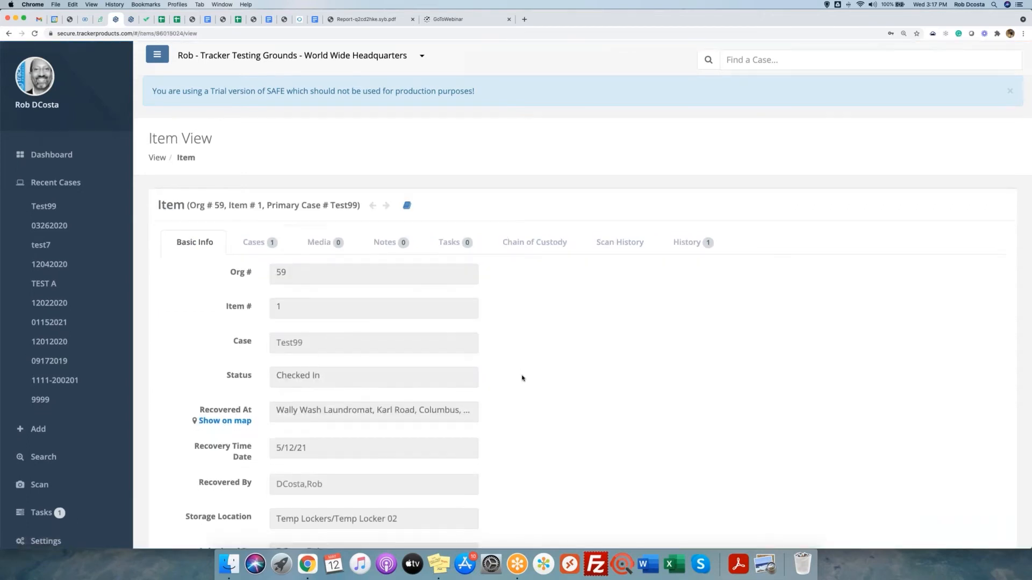
pyautogui.scroll(-3, 522, 378)
pyautogui.scroll(-2, 522, 379)
pyautogui.moveTo(191, 210); pyautogui.dragTo(259, 221)
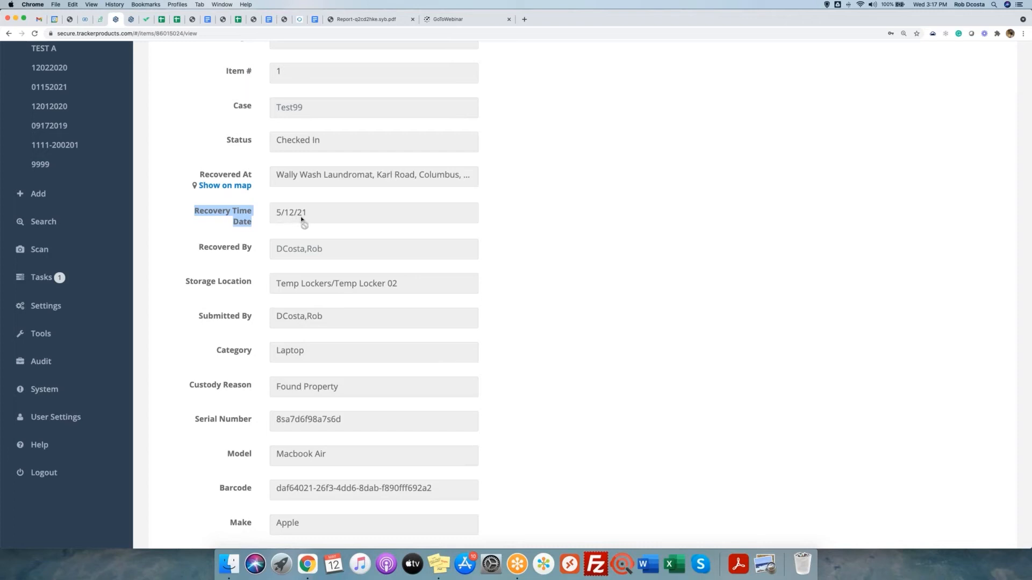
pyautogui.scroll(-2, 373, 230)
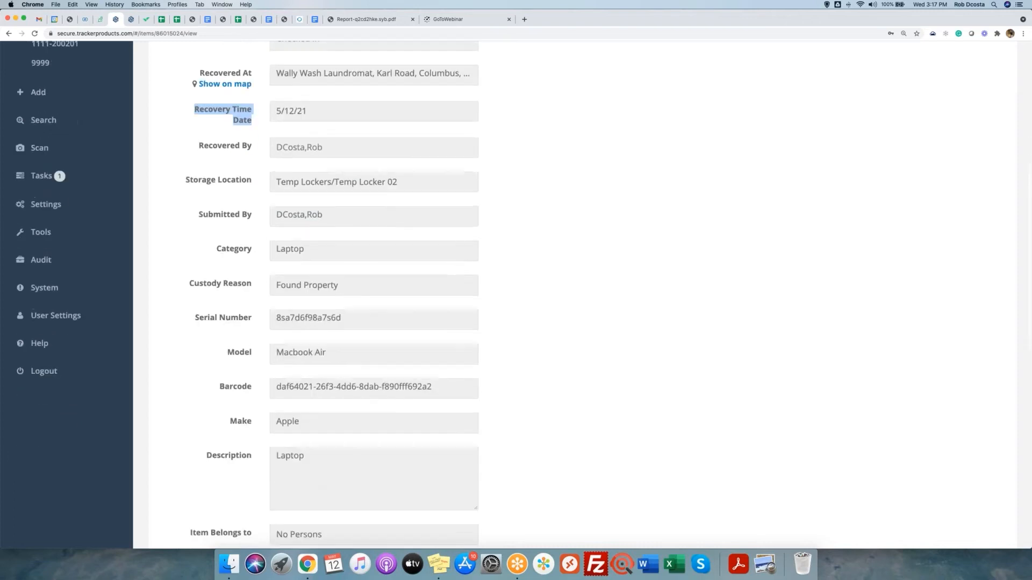
pyautogui.scroll(-6, 373, 294)
pyautogui.scroll(12, 373, 295)
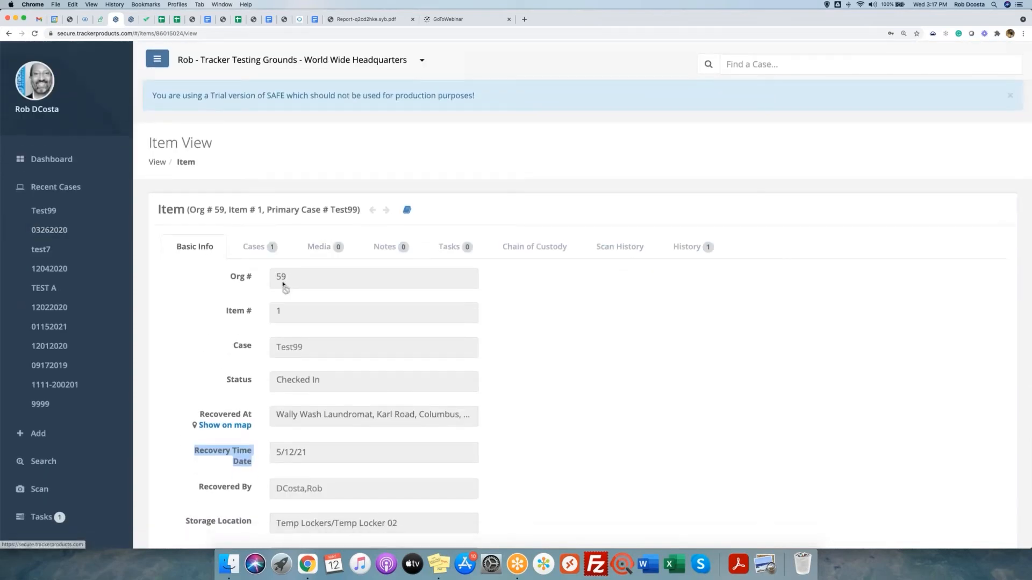
pyautogui.scroll(-15, 283, 322)
# Choose Chain of Custody Report from the item's Reports list to generate the PDF.
pyautogui.click(298, 450)
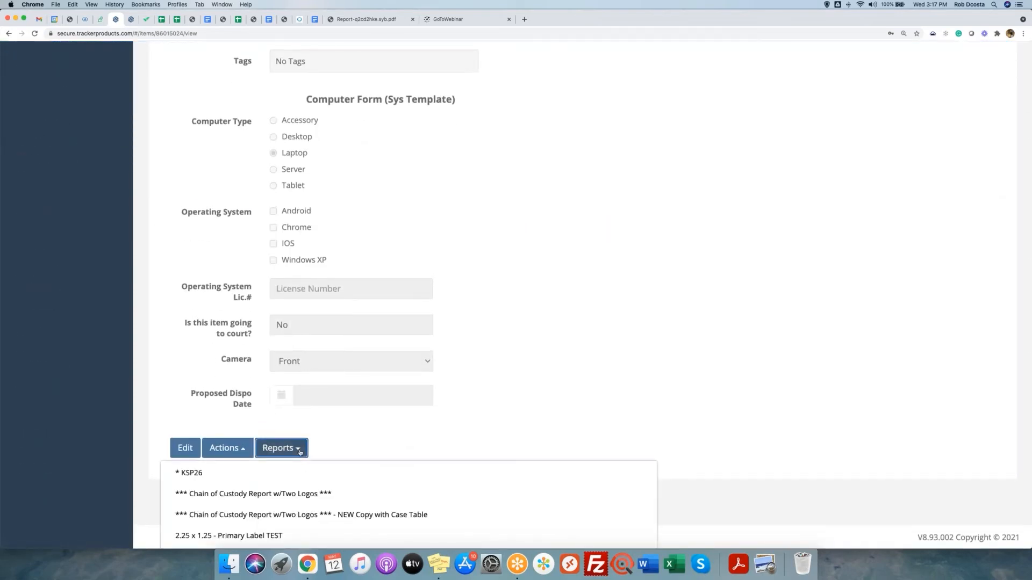
pyautogui.scroll(-10, 299, 451)
pyautogui.scroll(-3, 300, 454)
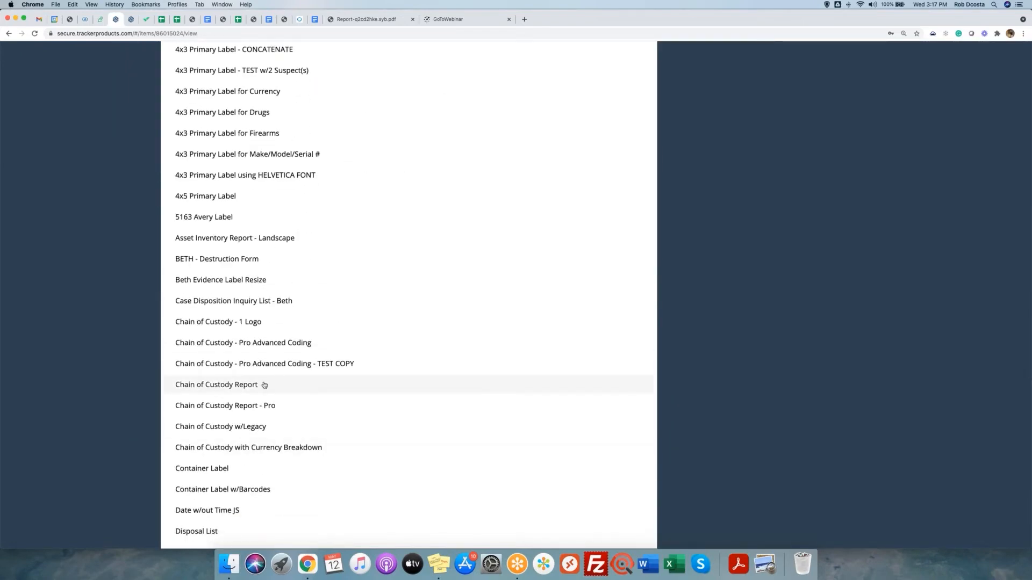
pyautogui.click(264, 385)
pyautogui.scroll(20, 553, 292)
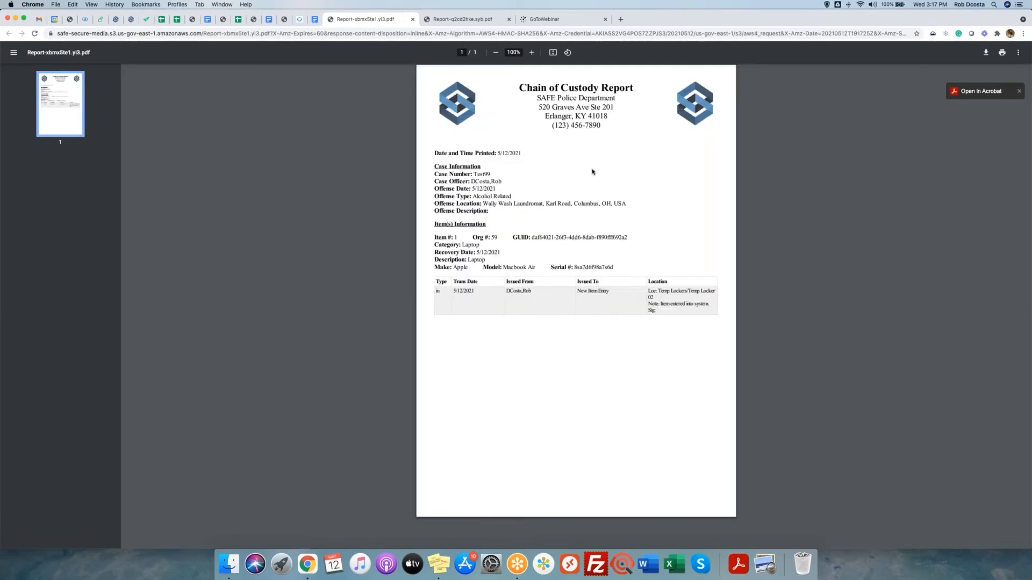
# Zoom the Chain of Custody PDF to 200%, read through it, then return to the SAFE tab.
pyautogui.press('super+equal')
pyautogui.press('super+equal')
pyautogui.press('super+equal')
pyautogui.press('super+equal')
pyautogui.press('super+equal')
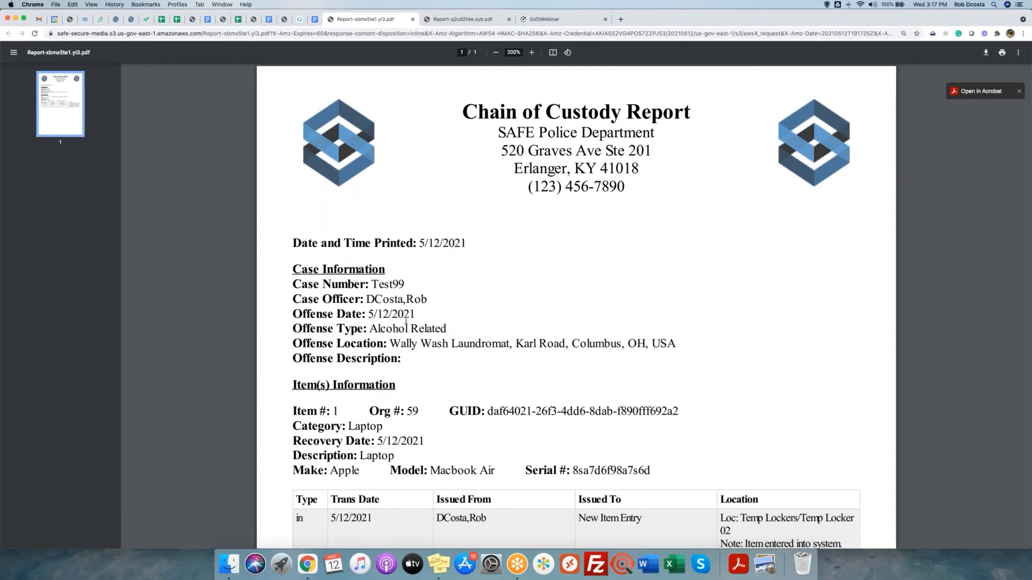
pyautogui.scroll(-4, 451, 343)
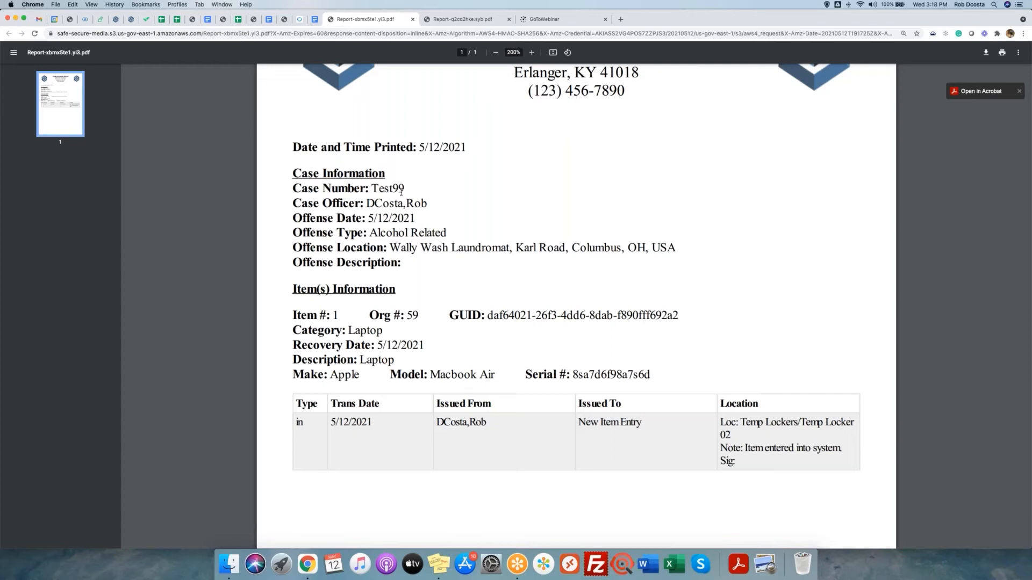
pyautogui.click(116, 20)
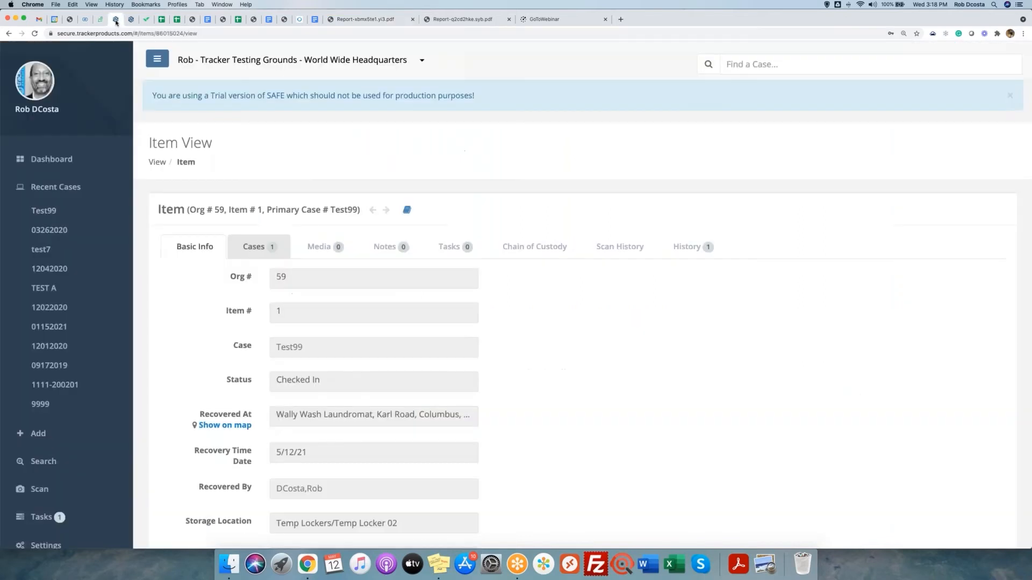
# Open your User Settings page and switch it into edit mode.
pyautogui.click(45, 189)
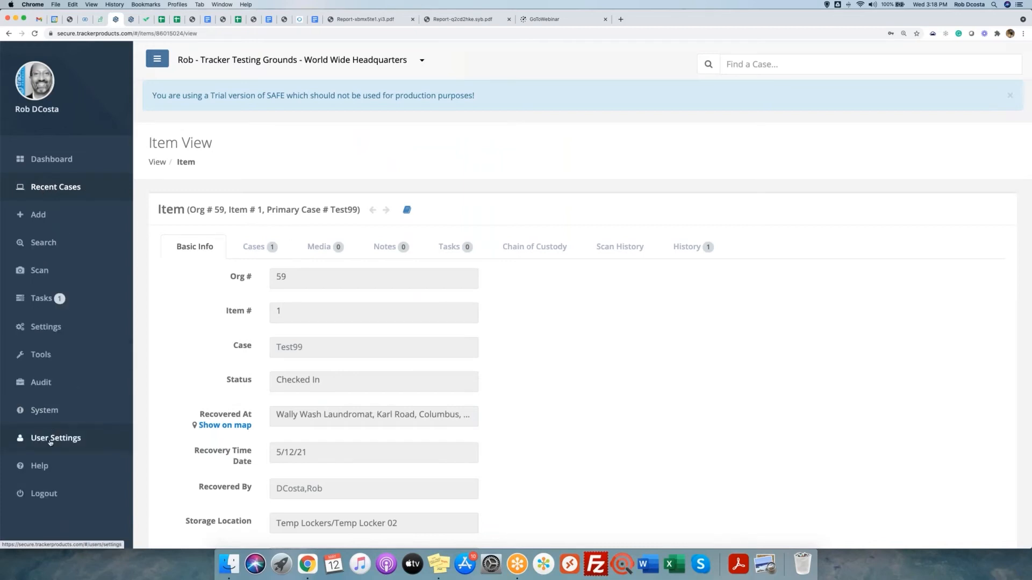
pyautogui.click(51, 439)
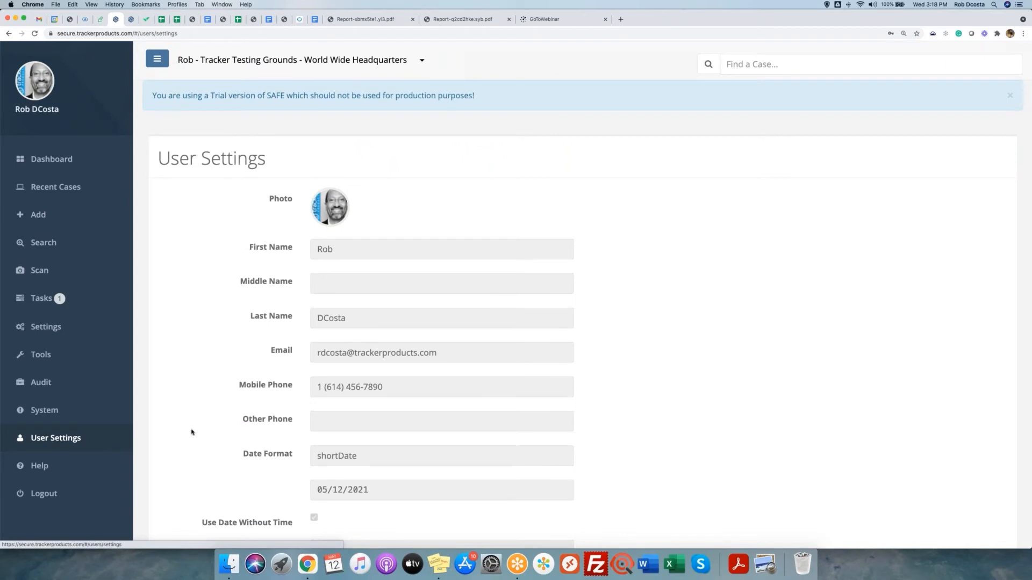
pyautogui.scroll(-3, 191, 433)
pyautogui.scroll(-3, 192, 432)
pyautogui.click(173, 457)
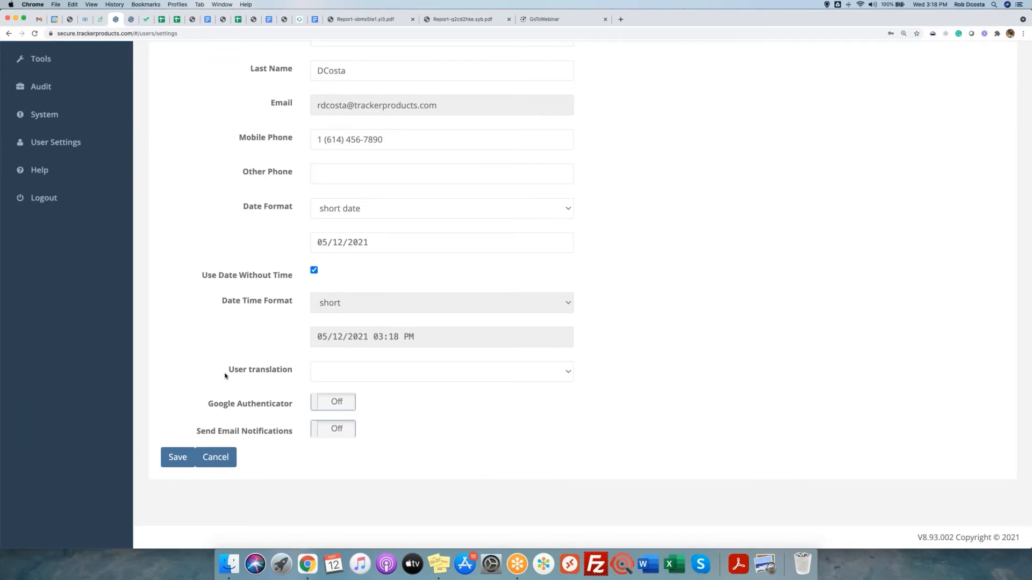
# Review the User translation choices several times, closing the list with translation left blank.
pyautogui.moveTo(226, 371); pyautogui.dragTo(297, 373)
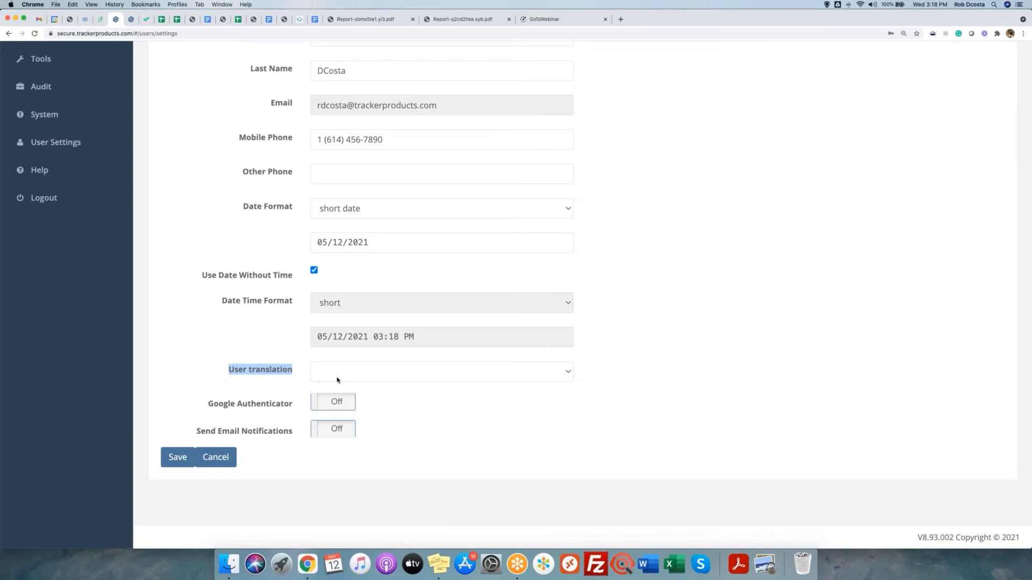
pyautogui.click(355, 373)
pyautogui.click(407, 391)
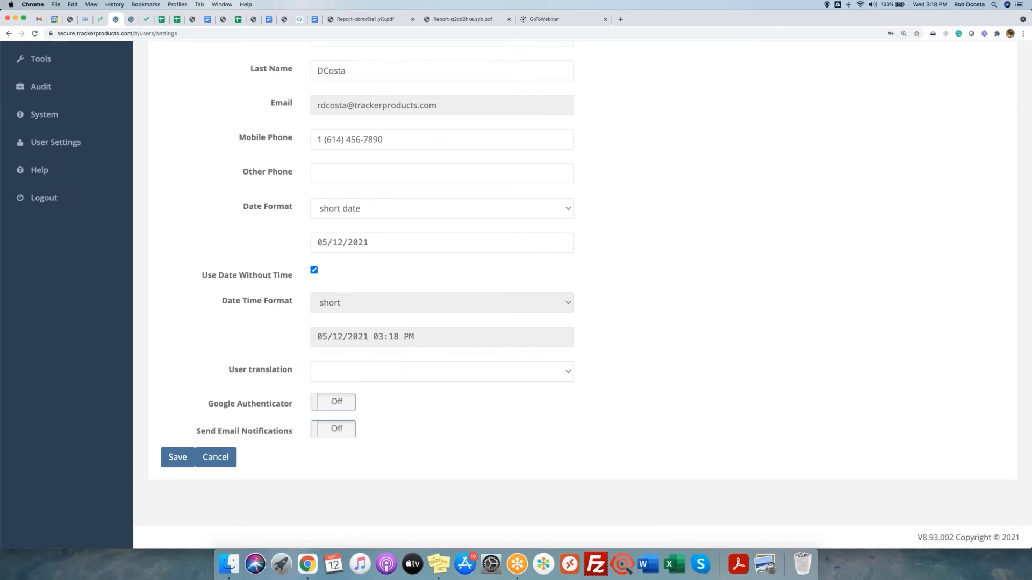
pyautogui.click(388, 376)
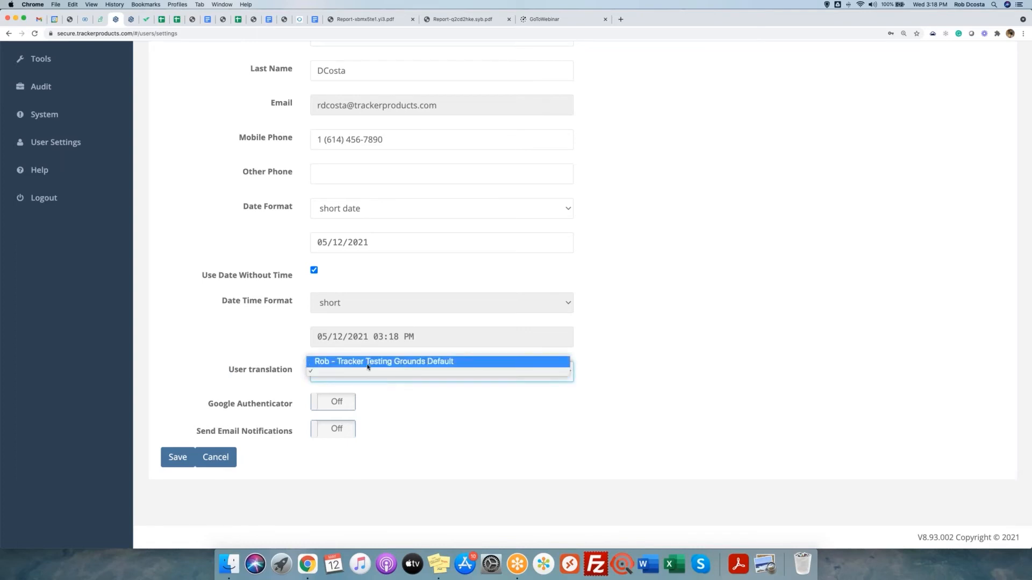
pyautogui.click(219, 356)
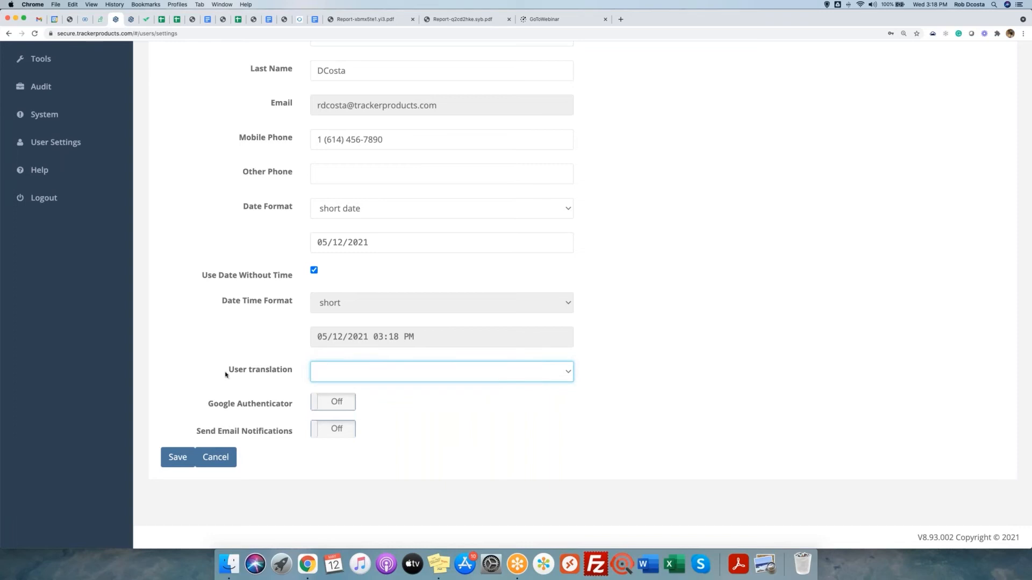
pyautogui.moveTo(228, 371); pyautogui.dragTo(298, 373)
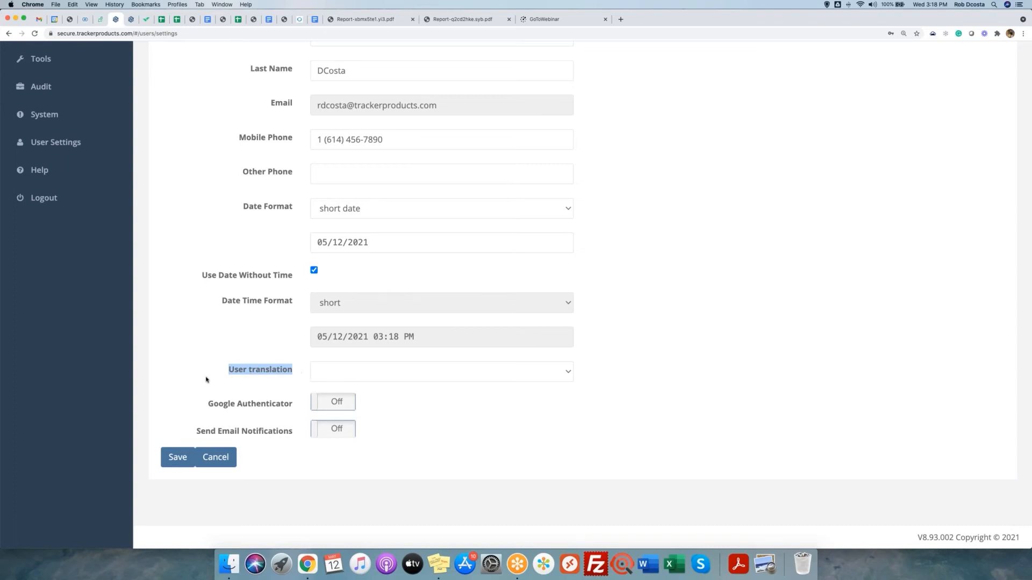
pyautogui.click(346, 375)
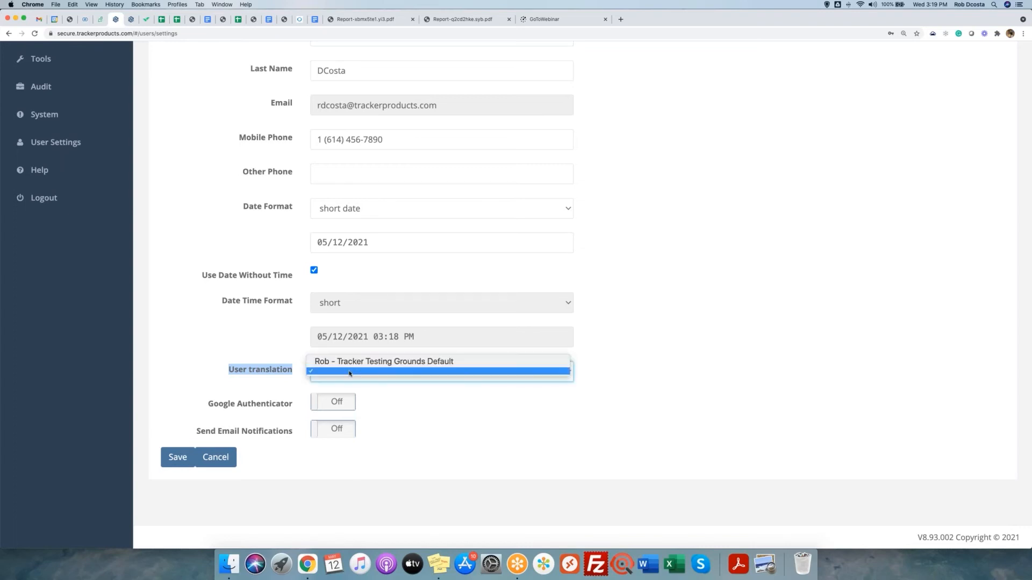
pyautogui.click(197, 356)
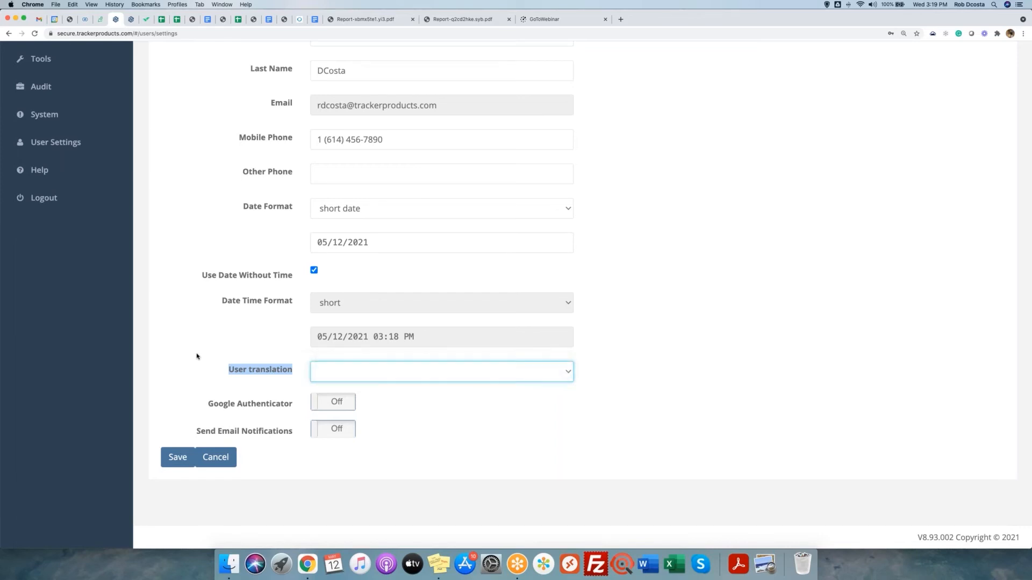
pyautogui.click(198, 355)
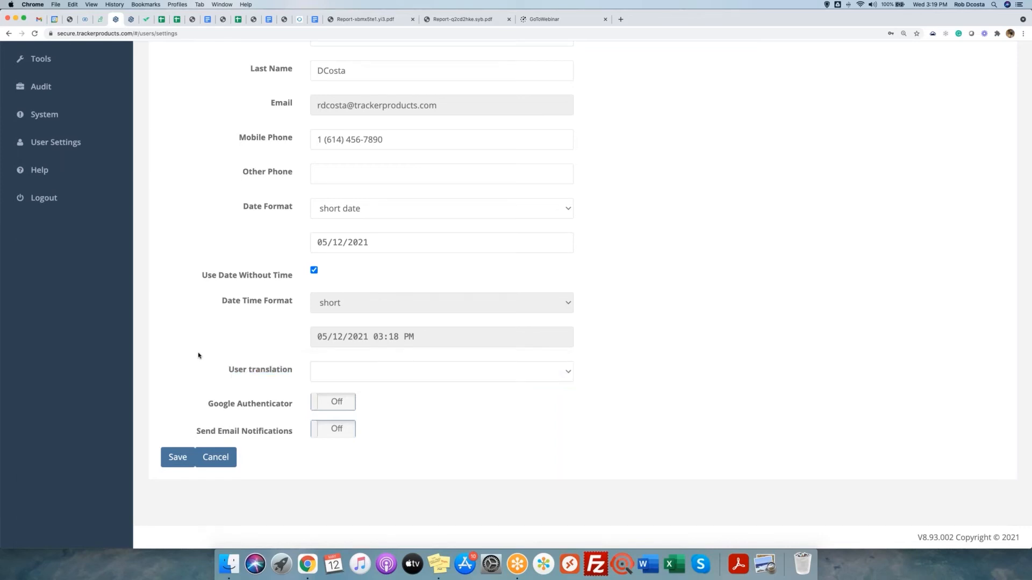
pyautogui.scroll(5, 198, 355)
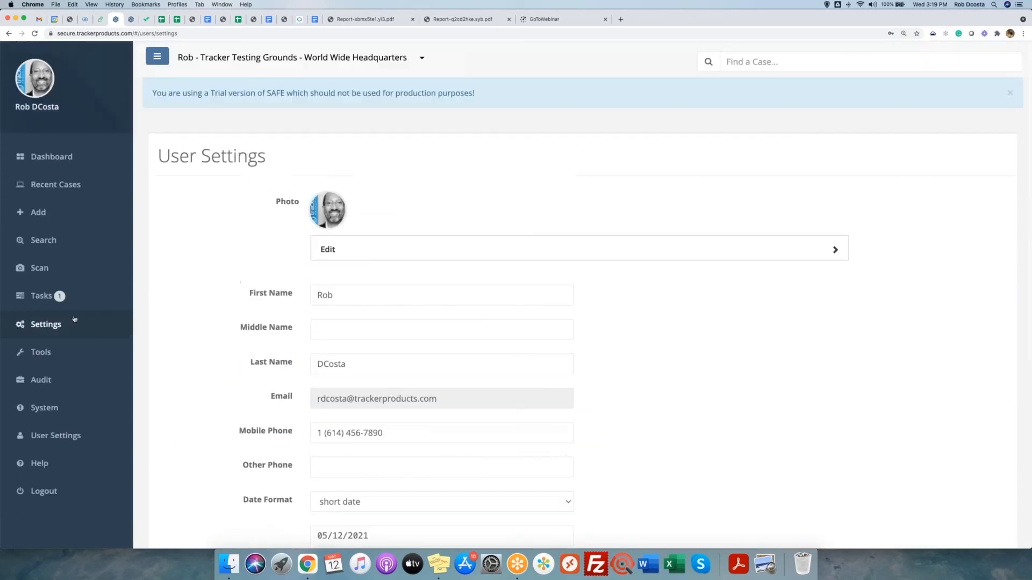
# Go to Settings > Organization, open the Translation tab, and start adding a language template.
pyautogui.click(47, 325)
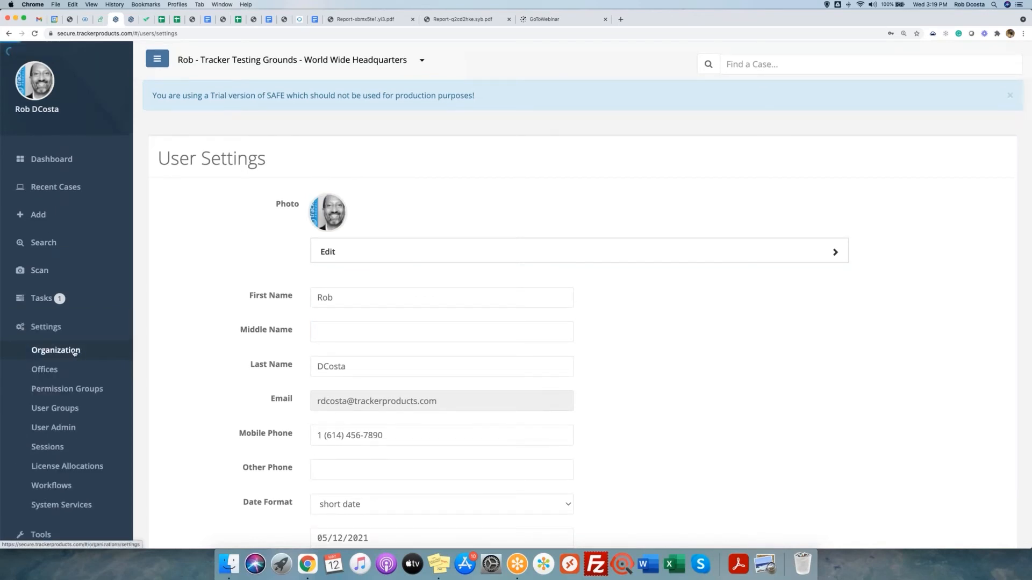
pyautogui.click(56, 350)
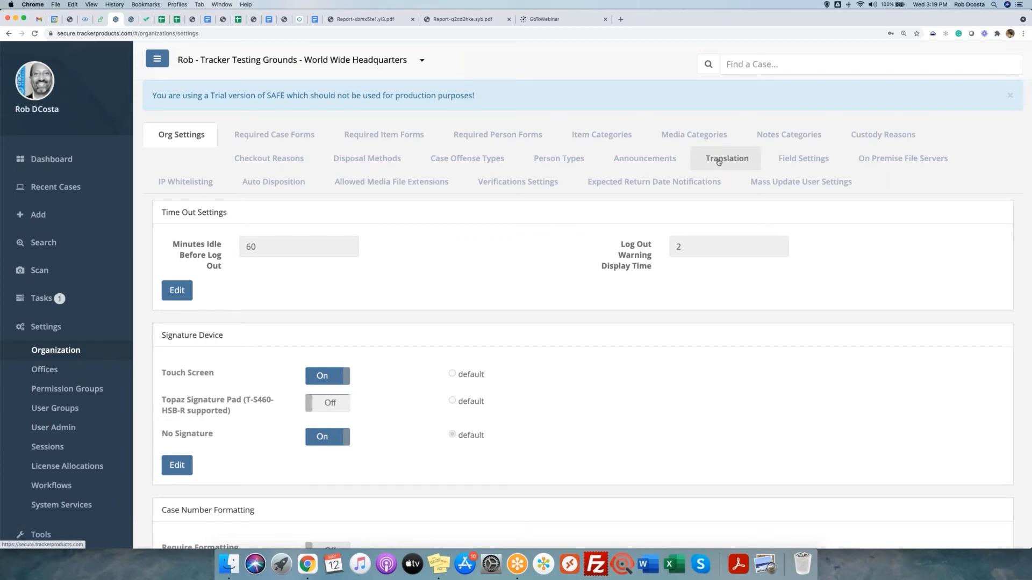
pyautogui.click(719, 160)
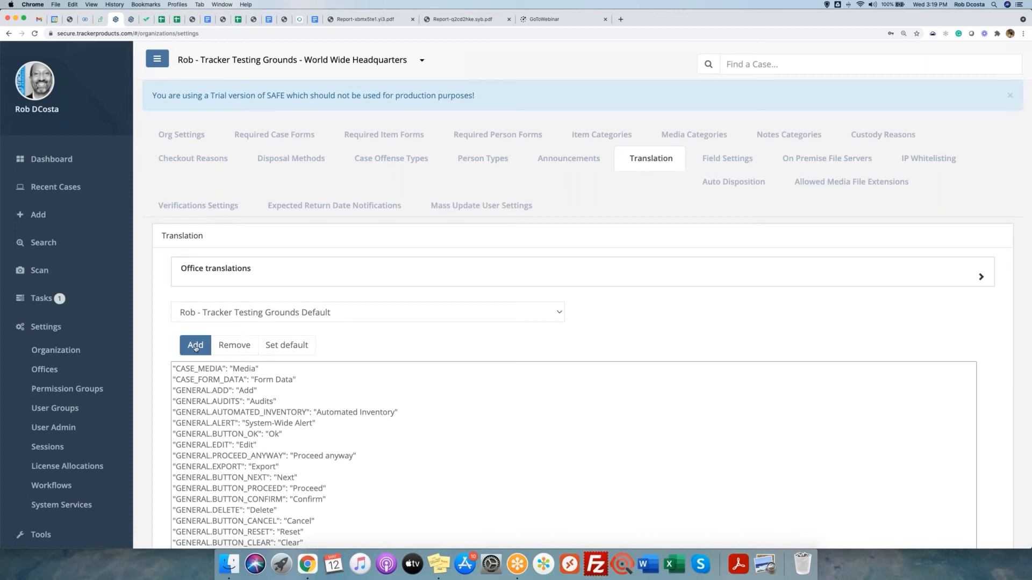
pyautogui.click(196, 347)
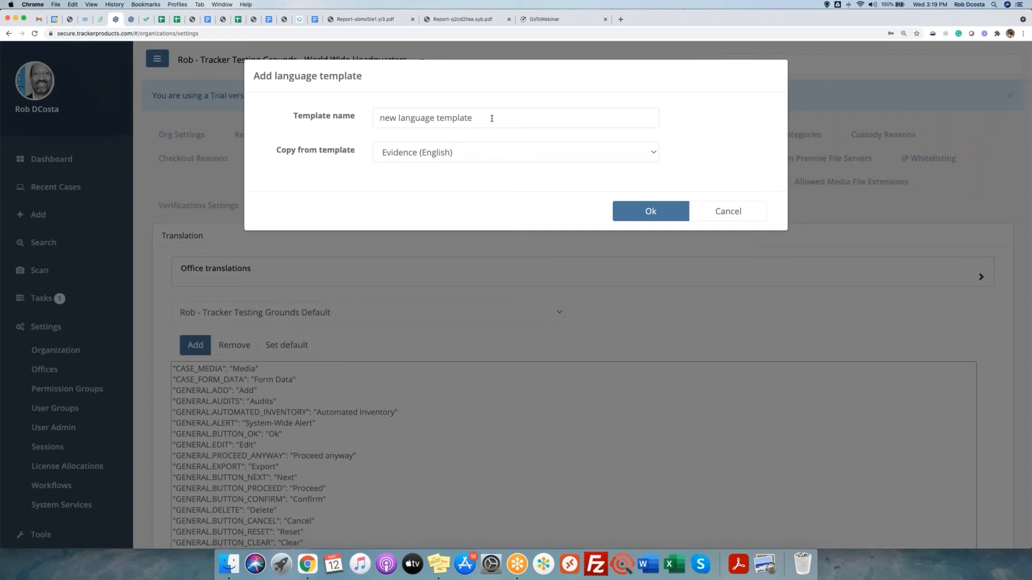
# Name the new language template French and create it.
pyautogui.moveTo(491, 118); pyautogui.dragTo(377, 118)
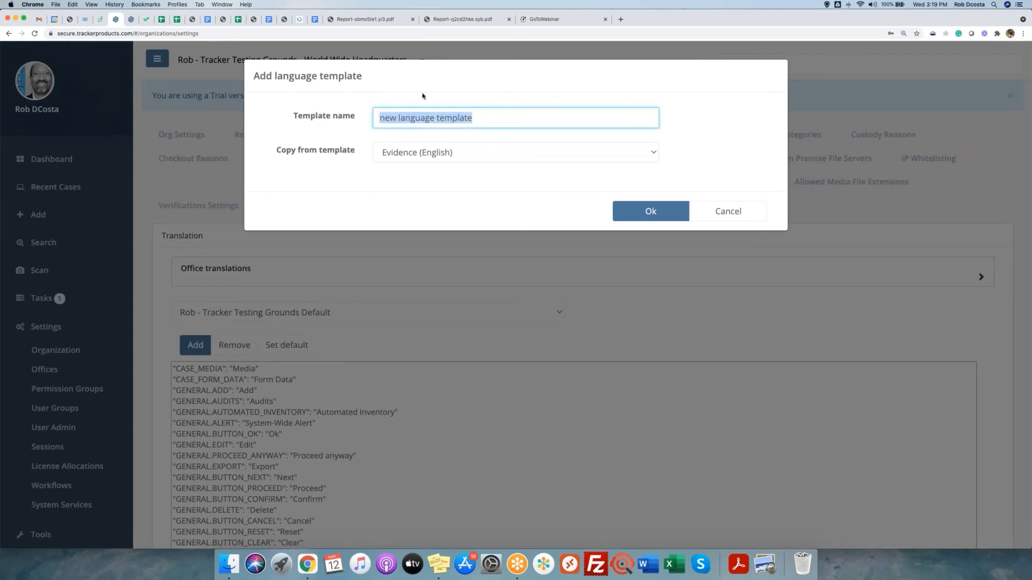
pyautogui.write('French')
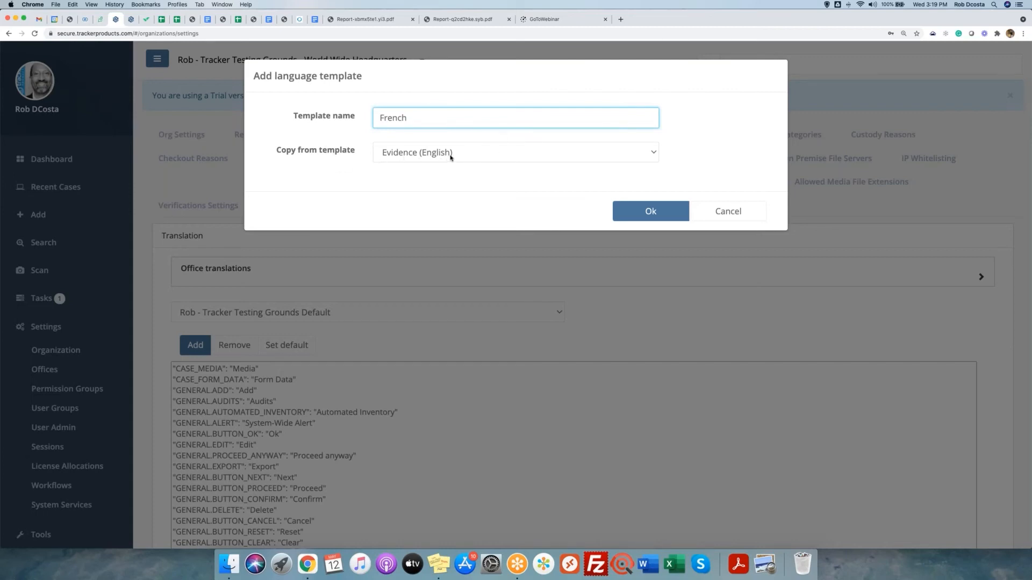
pyautogui.click(650, 212)
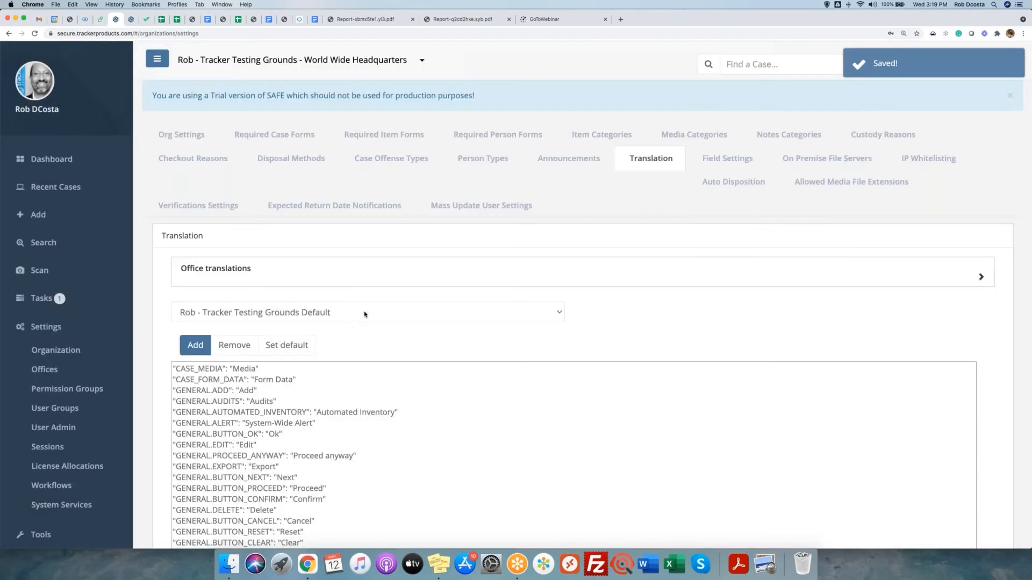
# Select the French template and scroll through its translation entries.
pyautogui.click(365, 312)
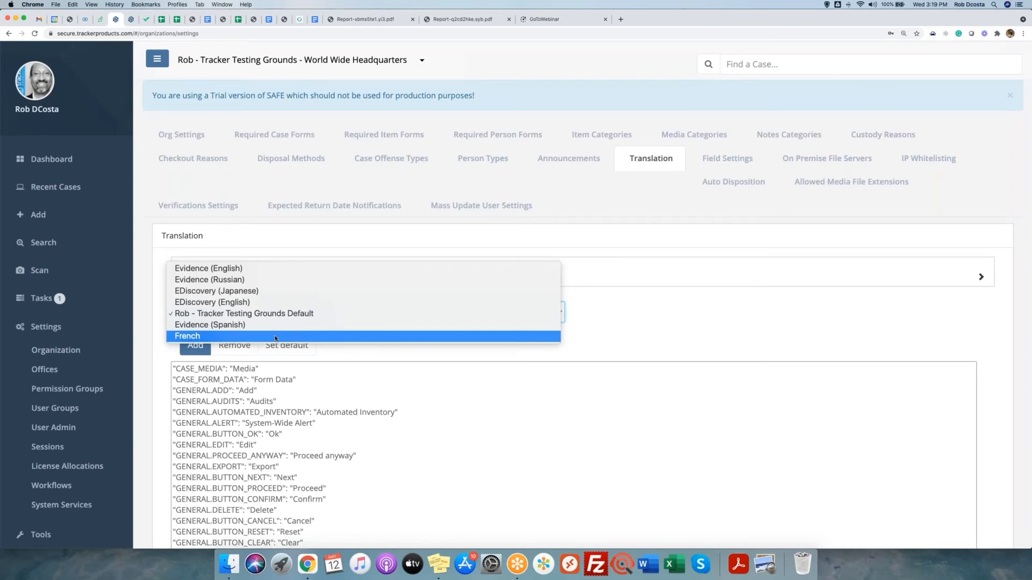
pyautogui.click(276, 337)
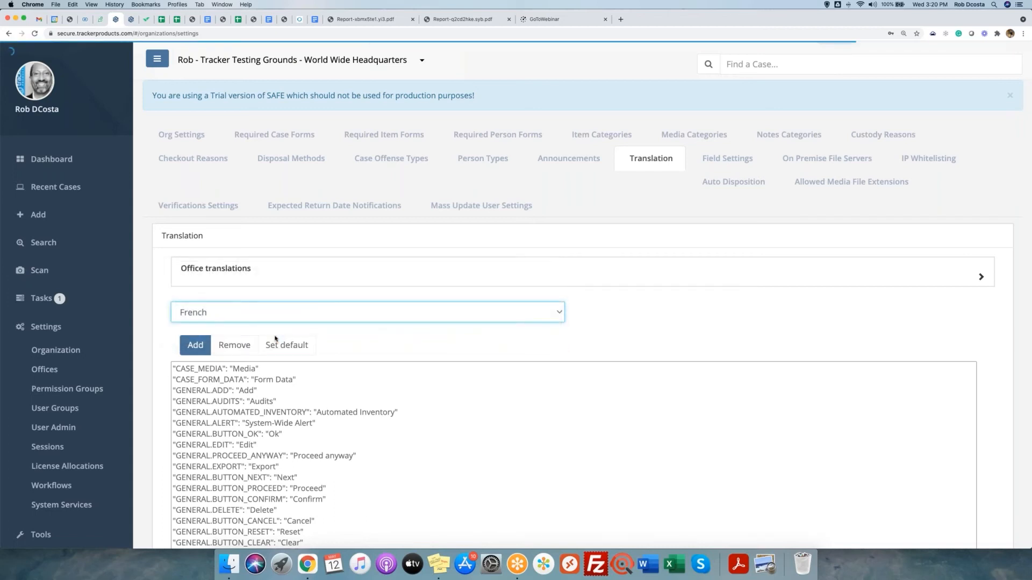
pyautogui.scroll(-1, 339, 342)
pyautogui.scroll(-5, 339, 342)
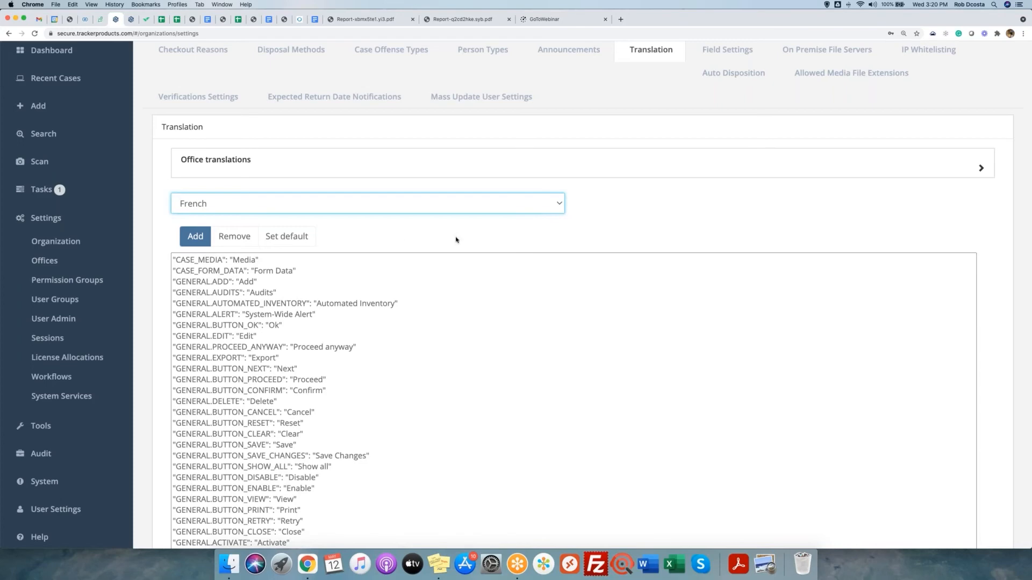
pyautogui.scroll(-5, 456, 240)
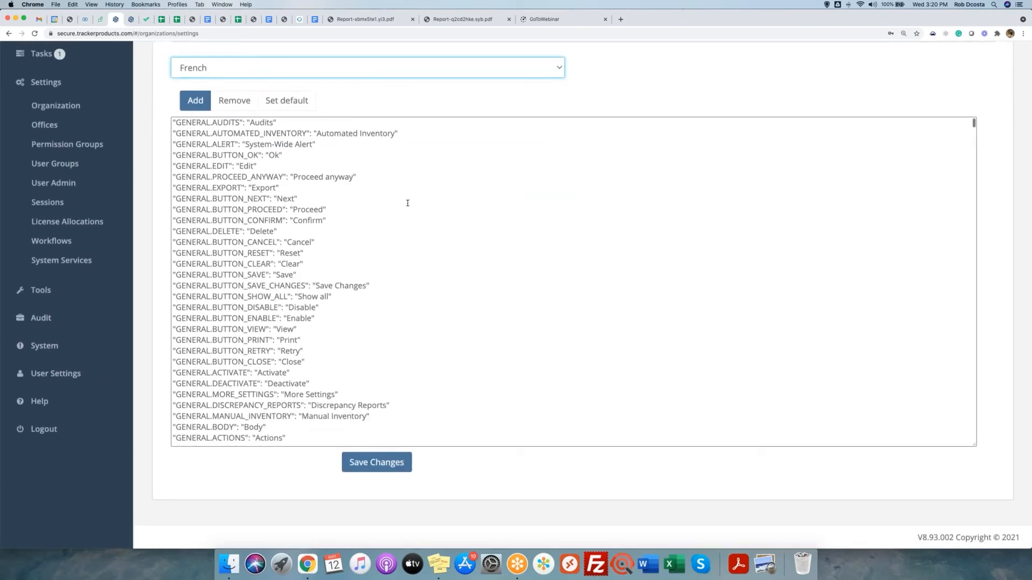
pyautogui.scroll(5, 408, 204)
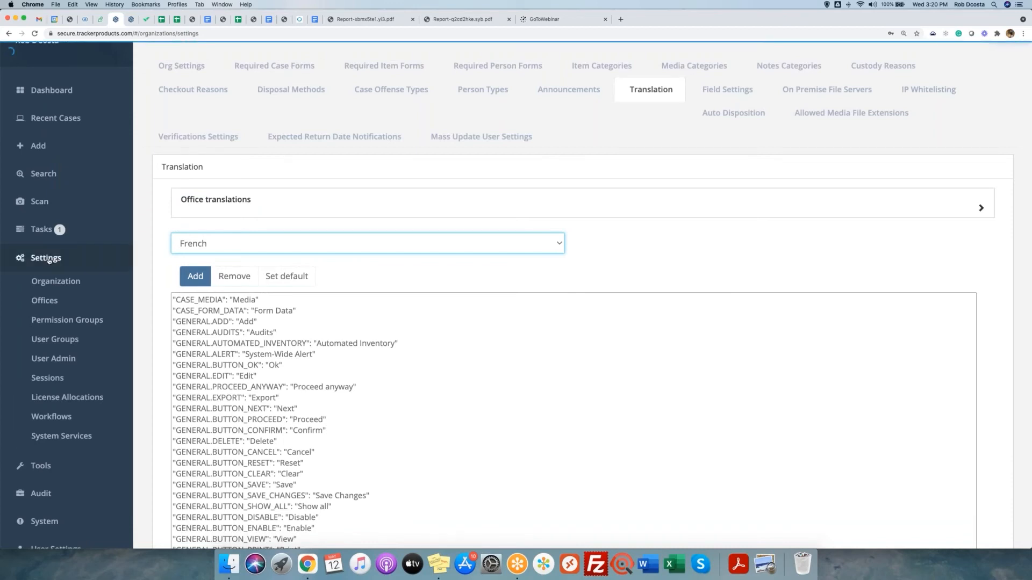
pyautogui.scroll(3, 78, 392)
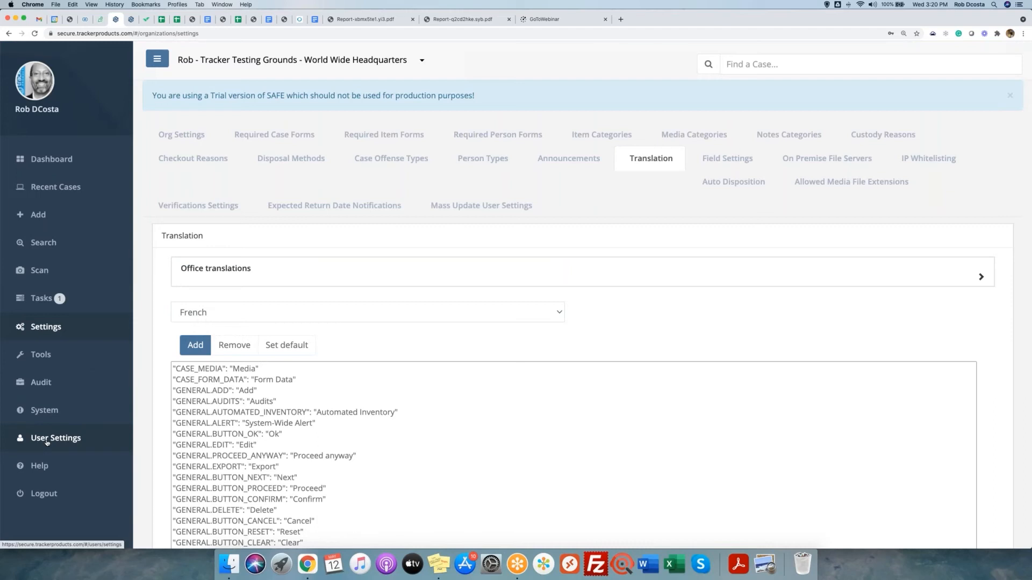
# Return to your User Settings and make its fields editable.
pyautogui.click(47, 440)
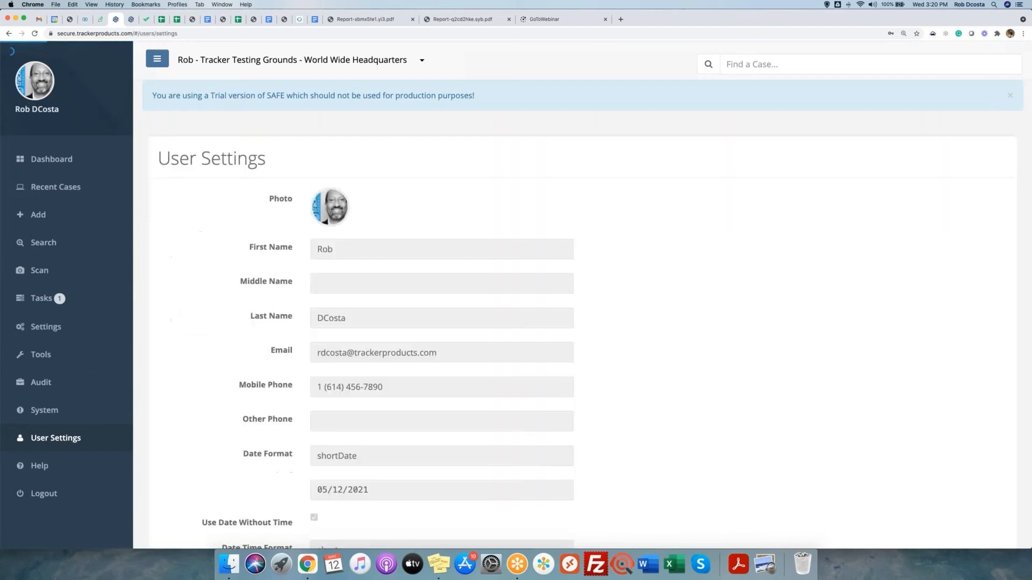
pyautogui.scroll(-5, 208, 415)
pyautogui.click(176, 457)
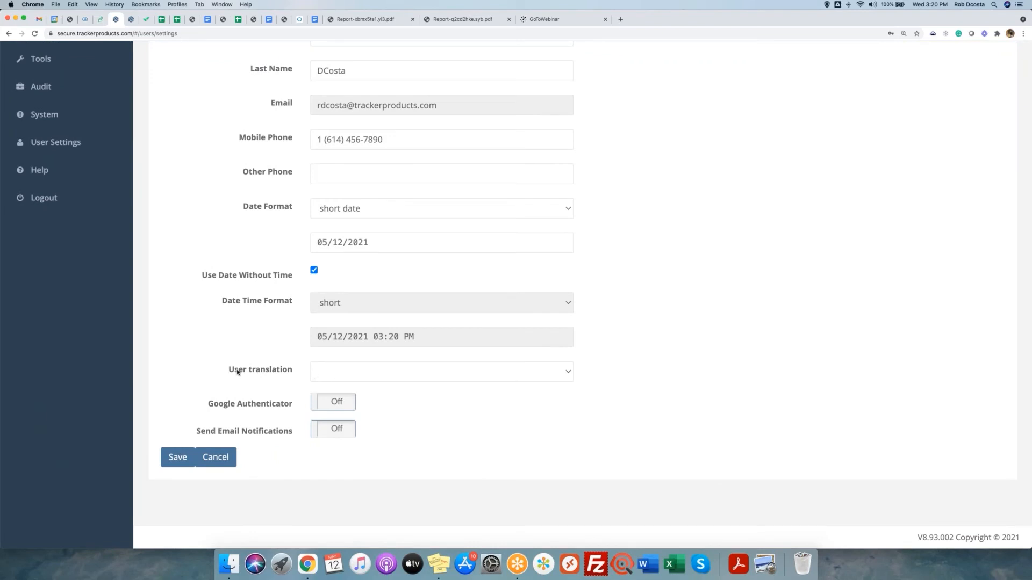
# Check the User translation list without choosing one, then point out the Google Authenticator setting.
pyautogui.moveTo(226, 370); pyautogui.dragTo(295, 371)
pyautogui.click(376, 379)
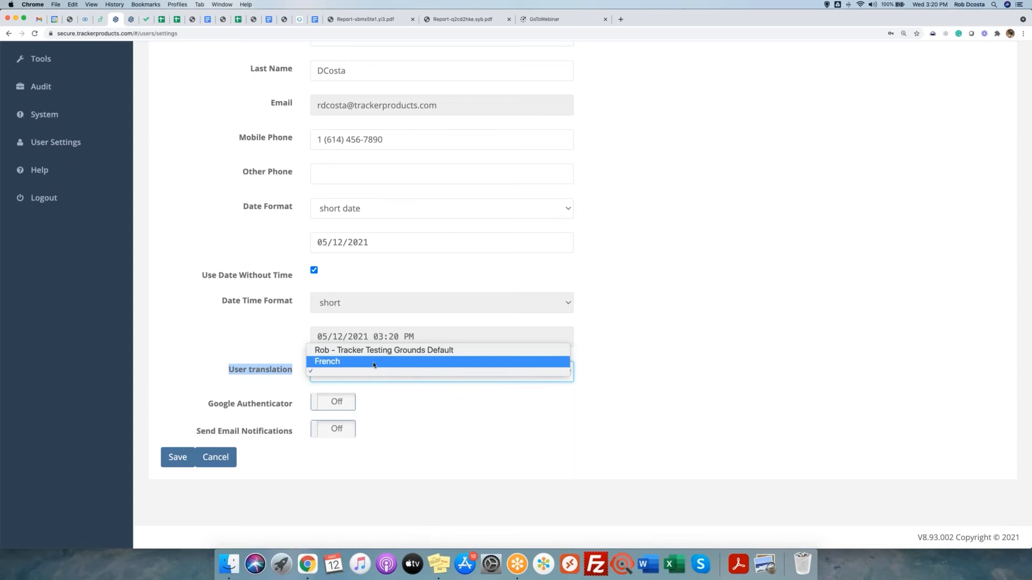
pyautogui.click(238, 356)
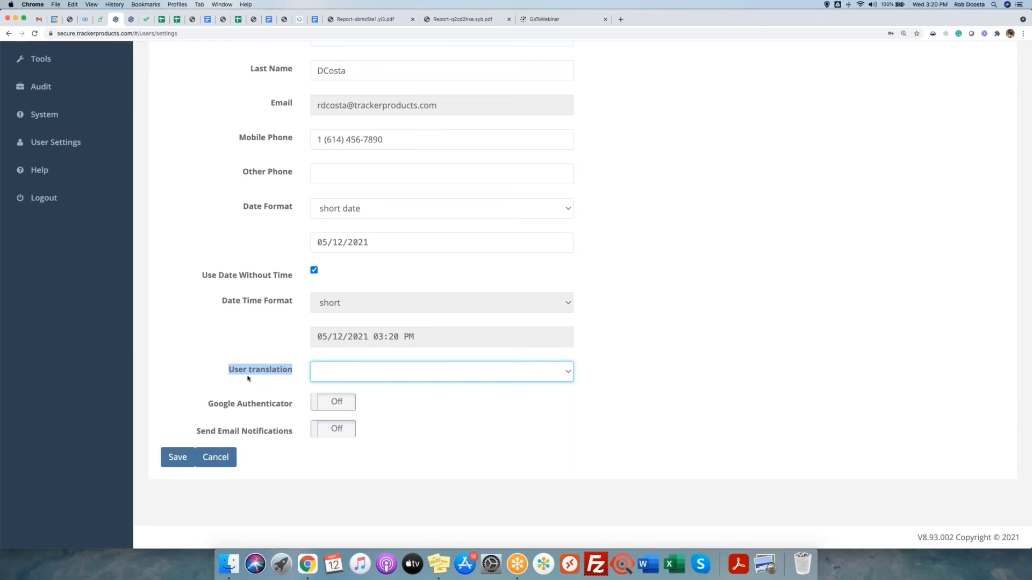
pyautogui.click(229, 356)
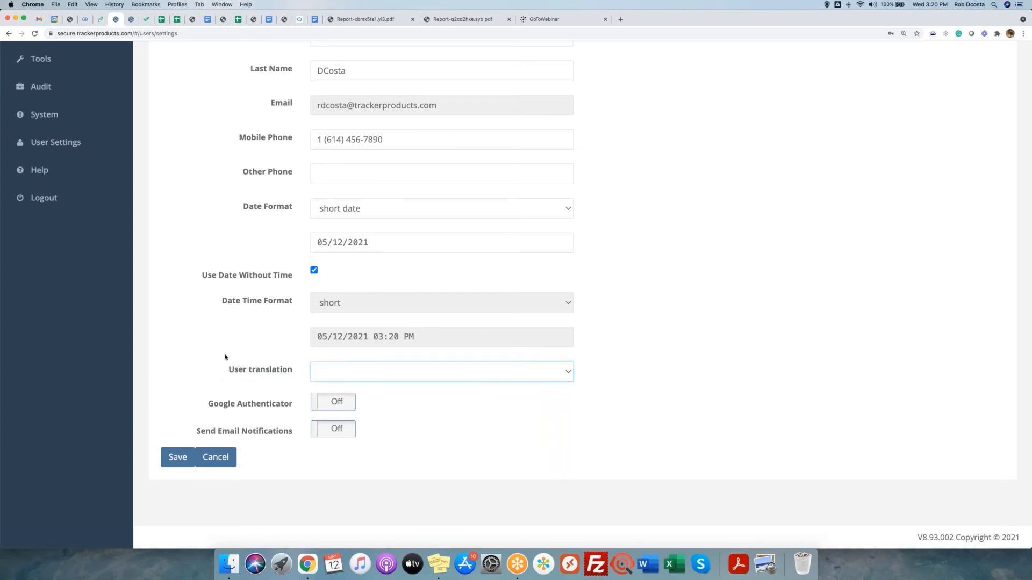
pyautogui.moveTo(215, 377); pyautogui.dragTo(295, 374)
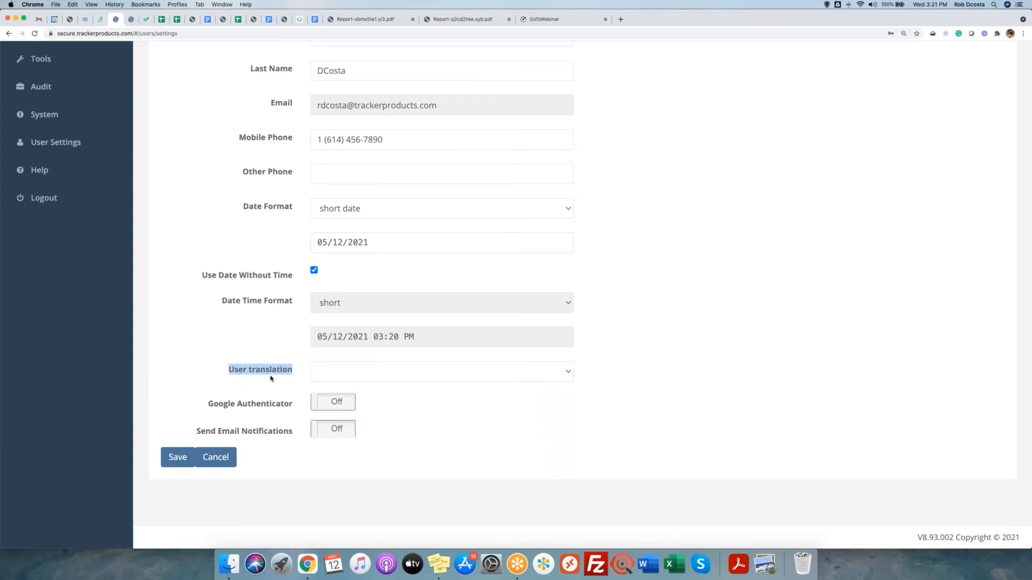
pyautogui.click(183, 377)
pyautogui.moveTo(203, 407); pyautogui.dragTo(299, 404)
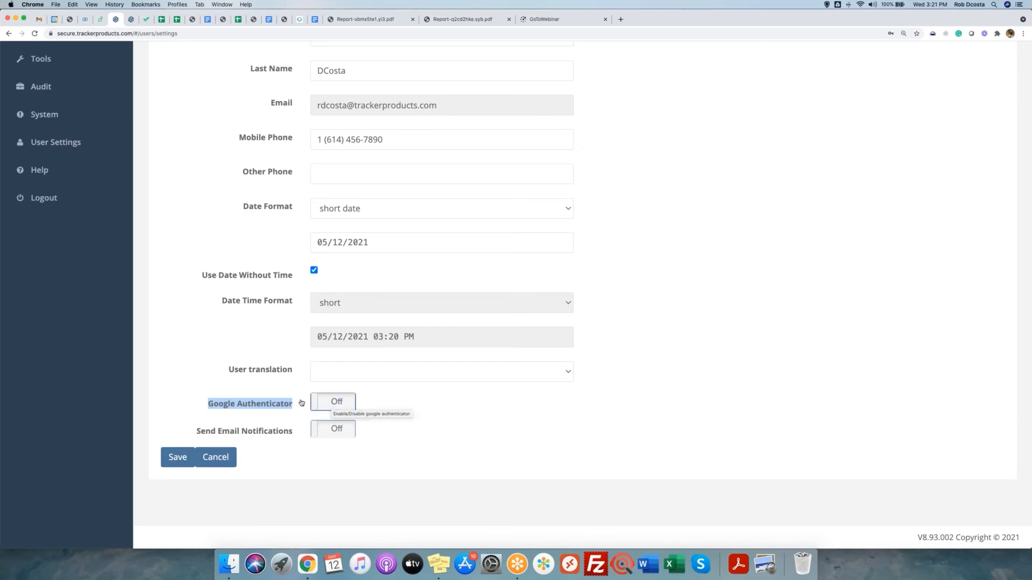
pyautogui.click(222, 350)
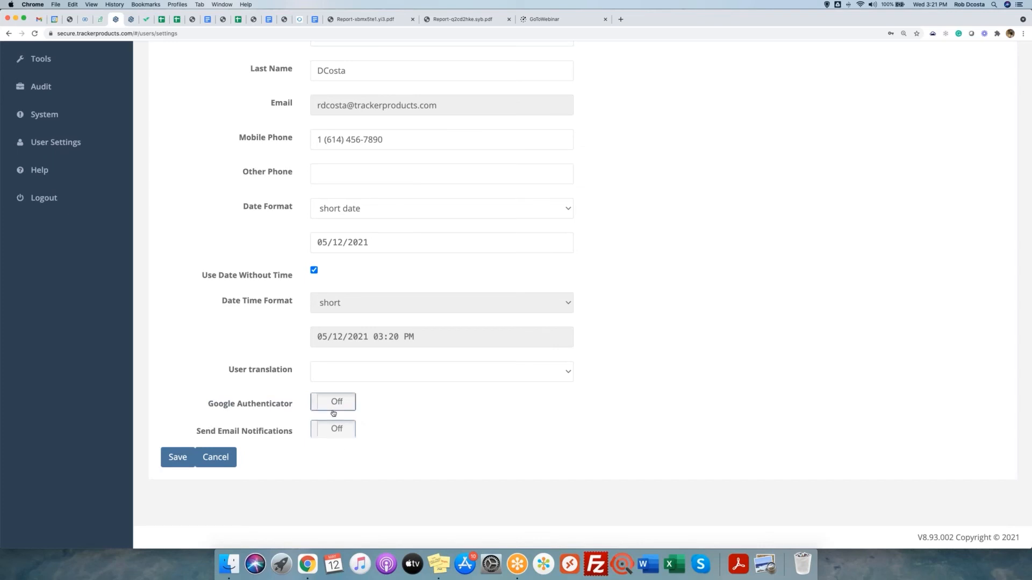
pyautogui.scroll(5, 81, 298)
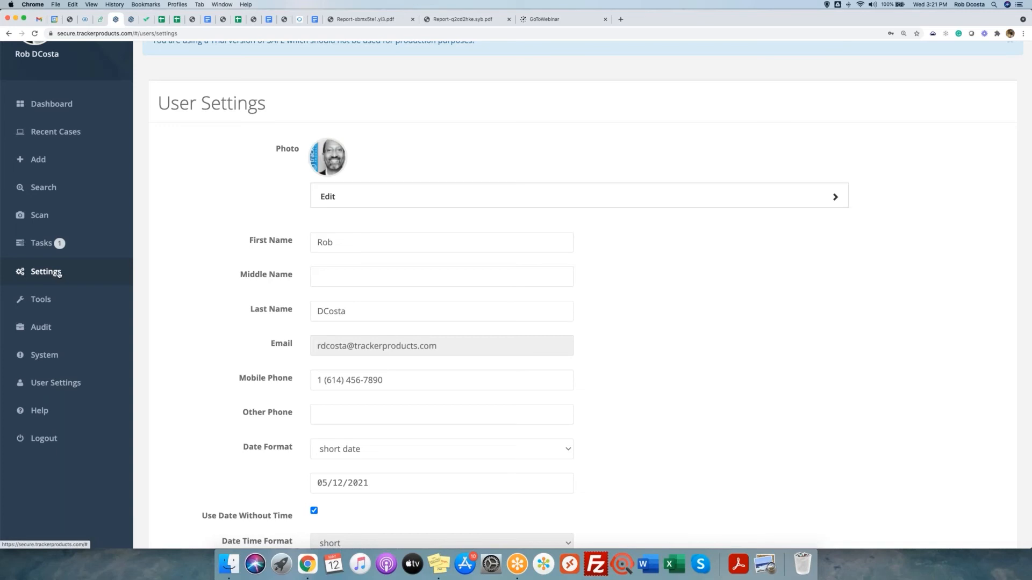
# Open the Organization settings page and scroll down to Google Authenticator.
pyautogui.click(59, 274)
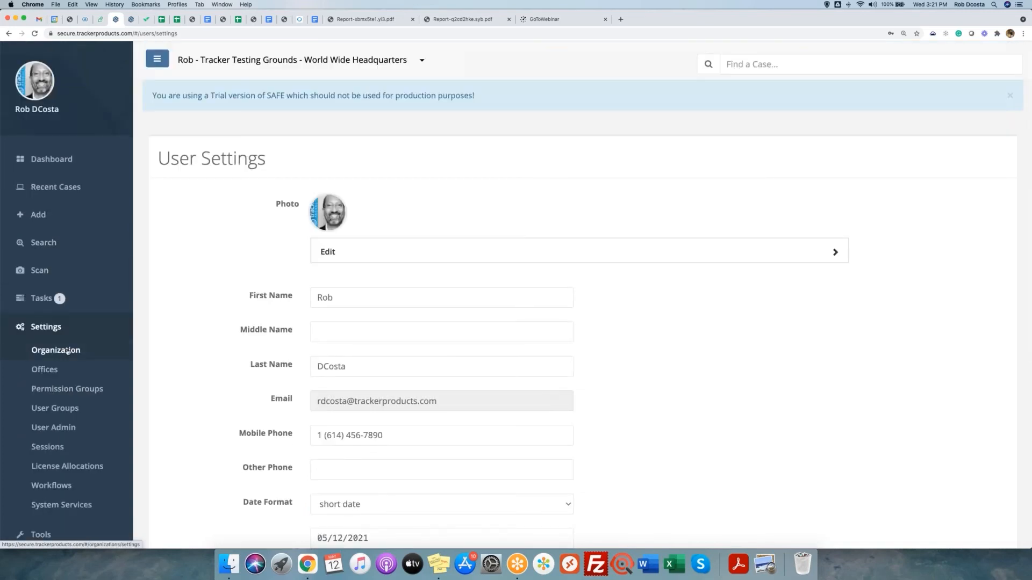
pyautogui.click(92, 354)
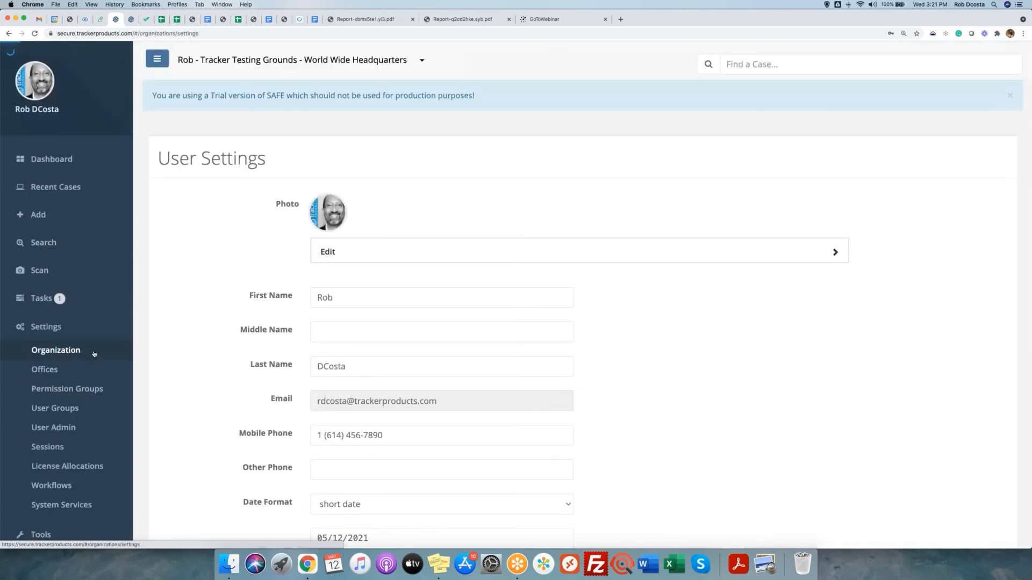
pyautogui.scroll(-10, 339, 352)
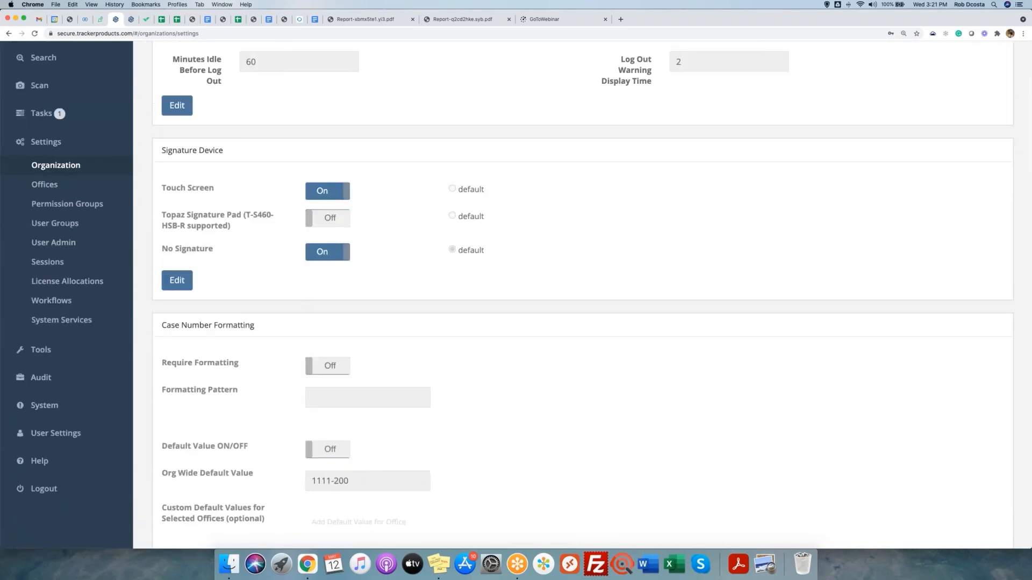
pyautogui.scroll(-15, 583, 295)
pyautogui.scroll(-10, 583, 295)
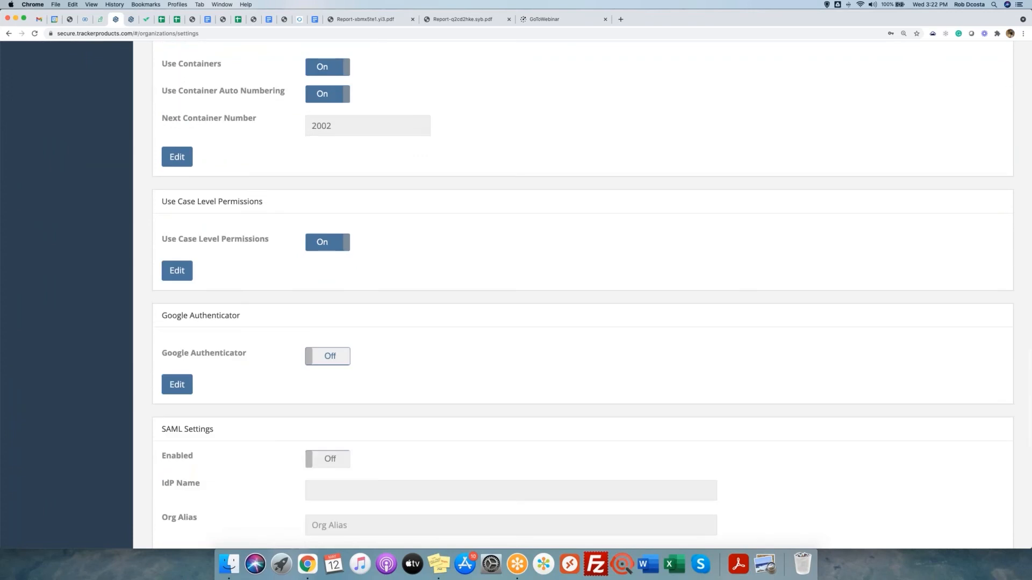
# Toggle the organization's Google Authenticator on in edit mode, then cancel to keep it Off.
pyautogui.moveTo(159, 284); pyautogui.dragTo(282, 290)
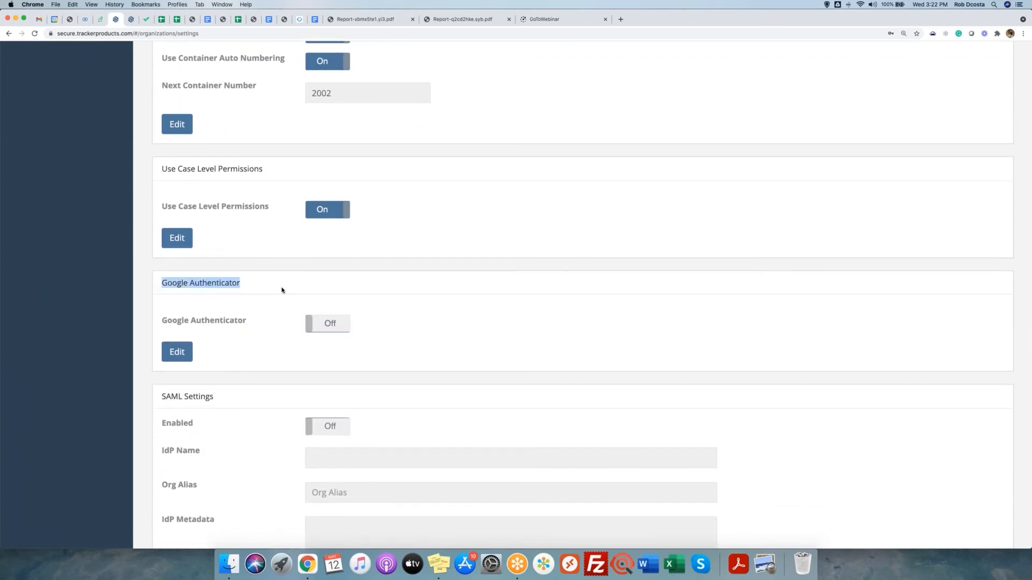
pyautogui.click(177, 352)
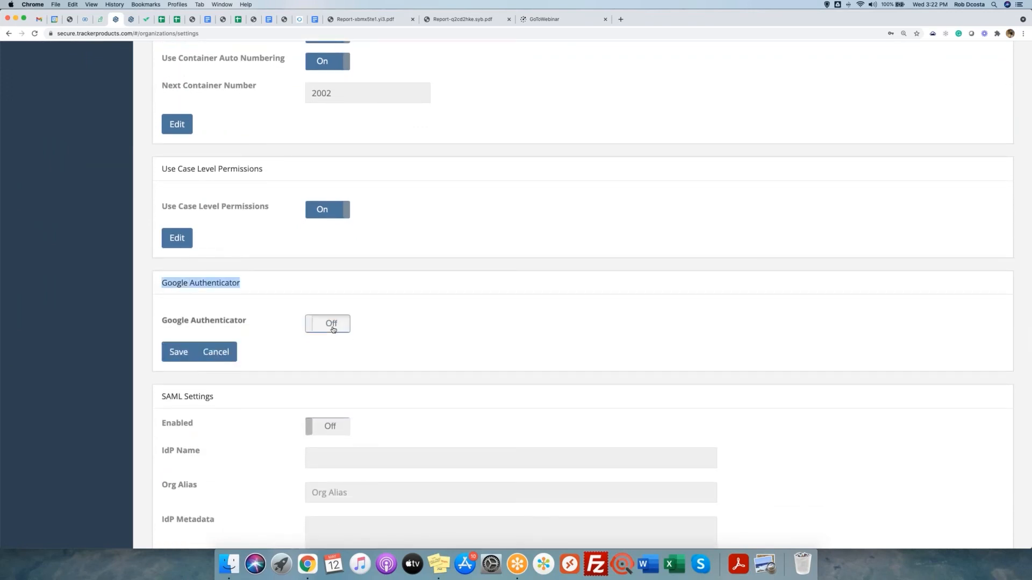
pyautogui.click(342, 328)
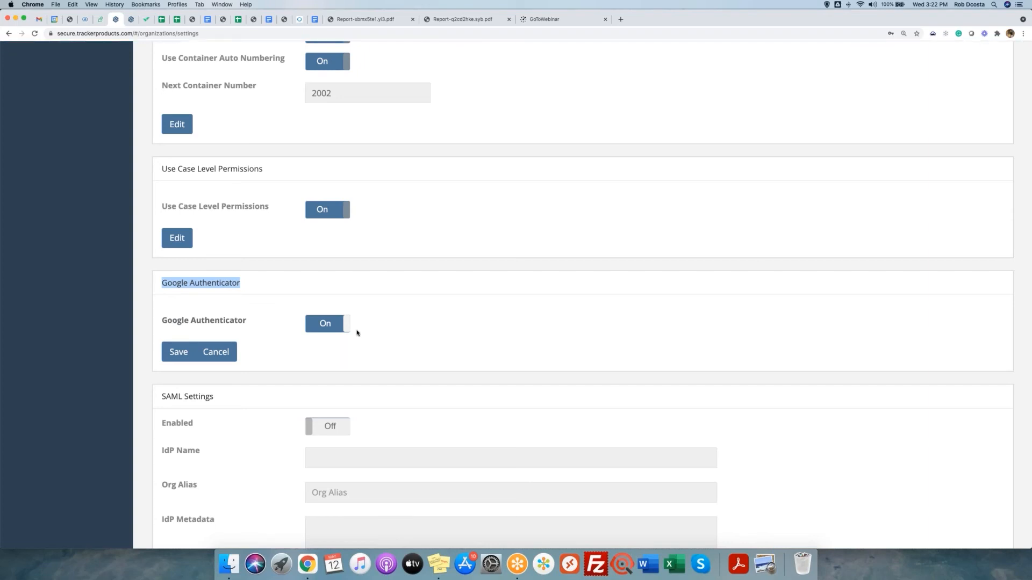
pyautogui.click(218, 354)
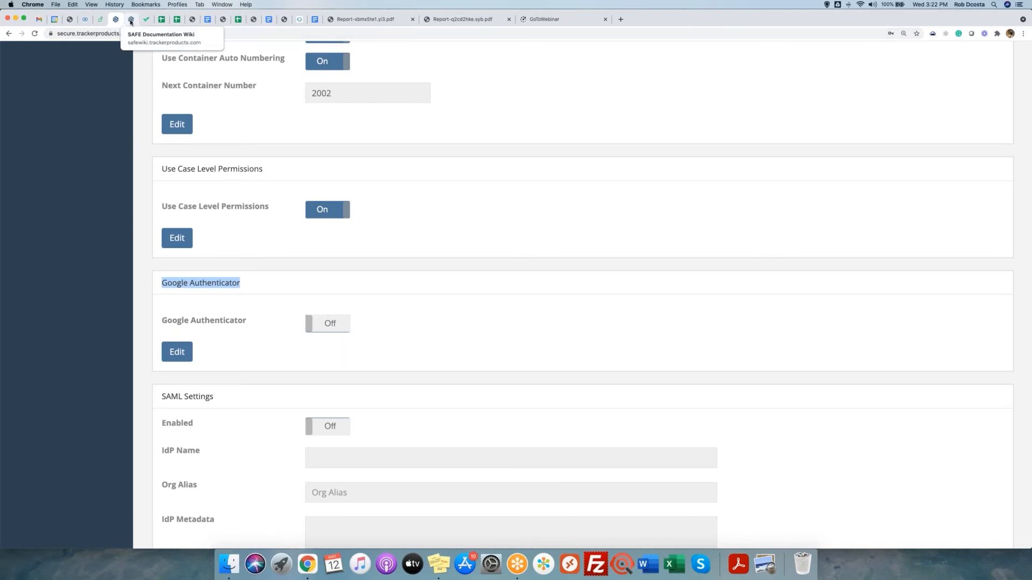
# Edit your User Settings and turn Google Authenticator On to bring up the QR-code dialog.
pyautogui.scroll(20, 115, 104)
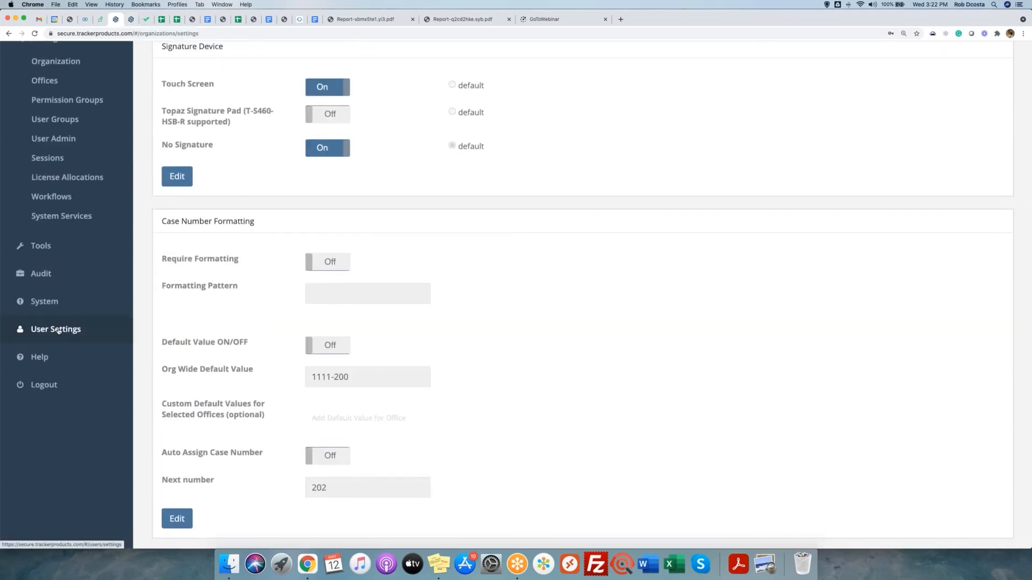
pyautogui.click(58, 330)
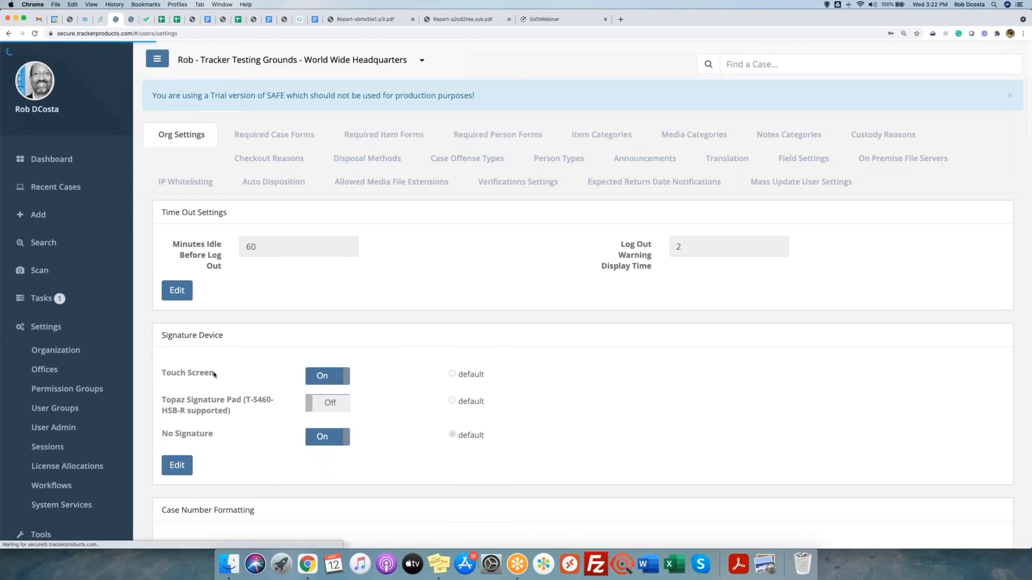
pyautogui.scroll(-10, 210, 387)
pyautogui.click(172, 452)
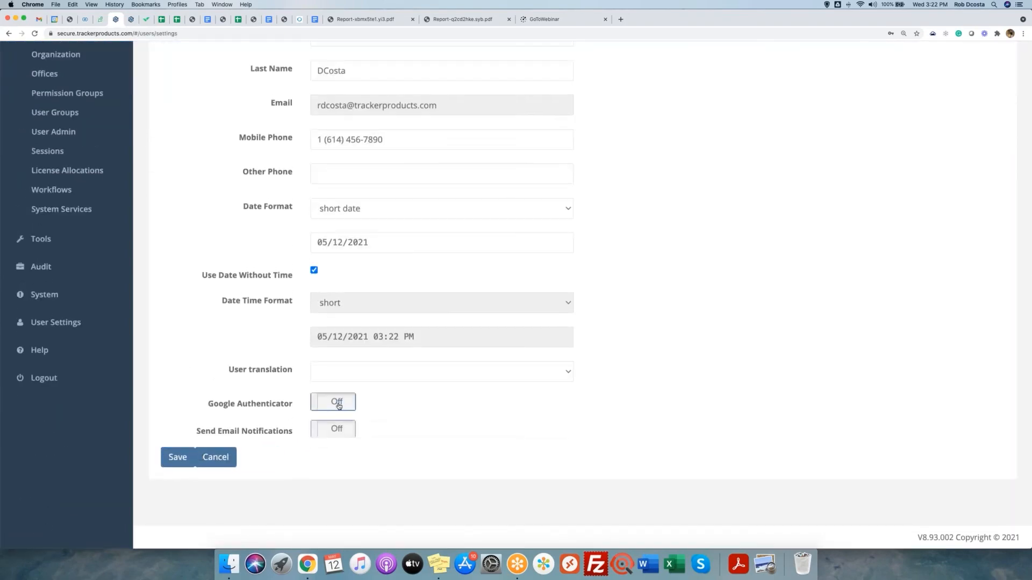
pyautogui.click(339, 405)
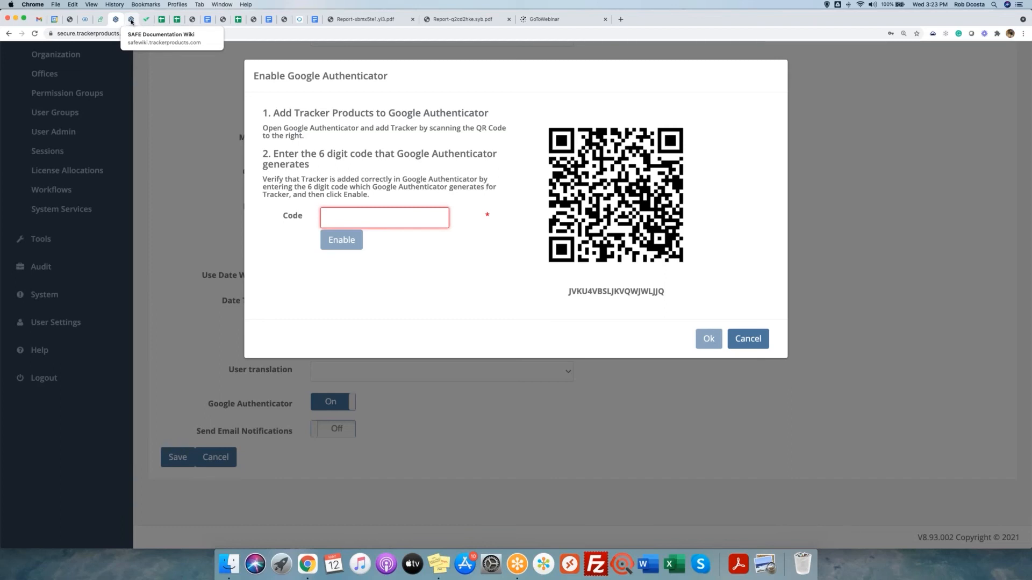
# In the wiki, follow Technical Information > Multi Factor Authentication to the Google Authenticator page.
pyautogui.click(131, 20)
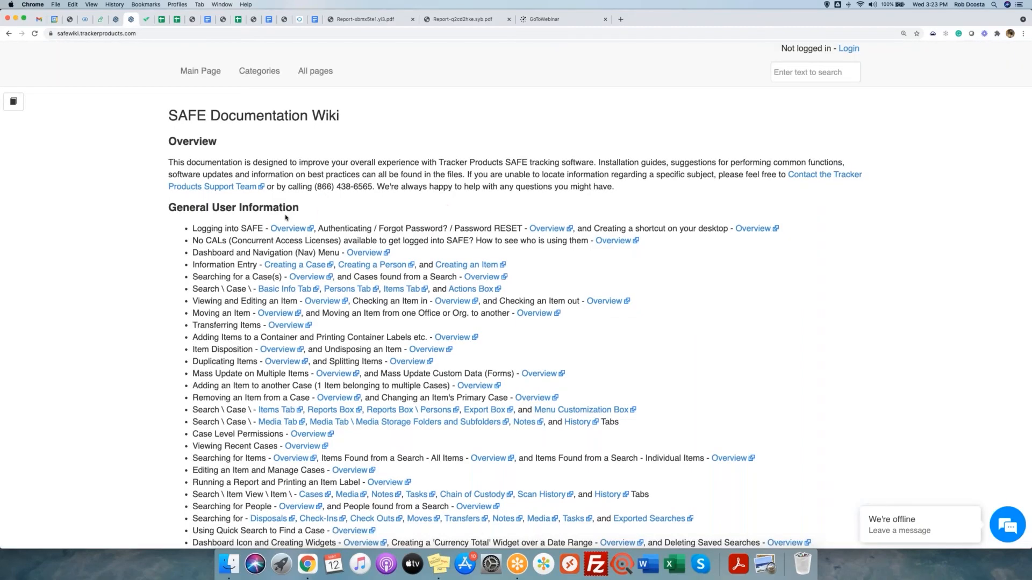
pyautogui.scroll(-4, 286, 218)
pyautogui.scroll(-20, 286, 217)
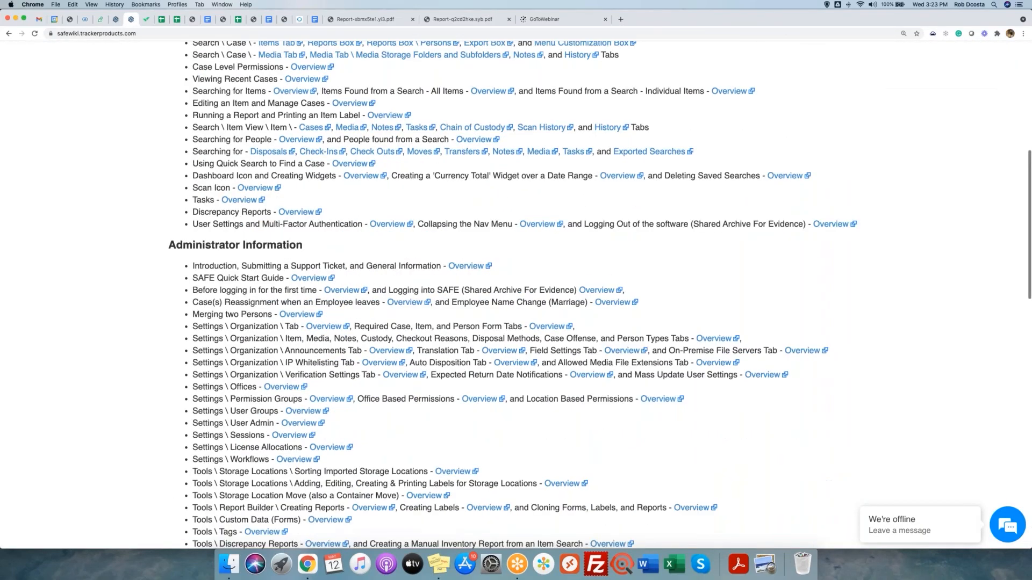
pyautogui.tripleClick(250, 272)
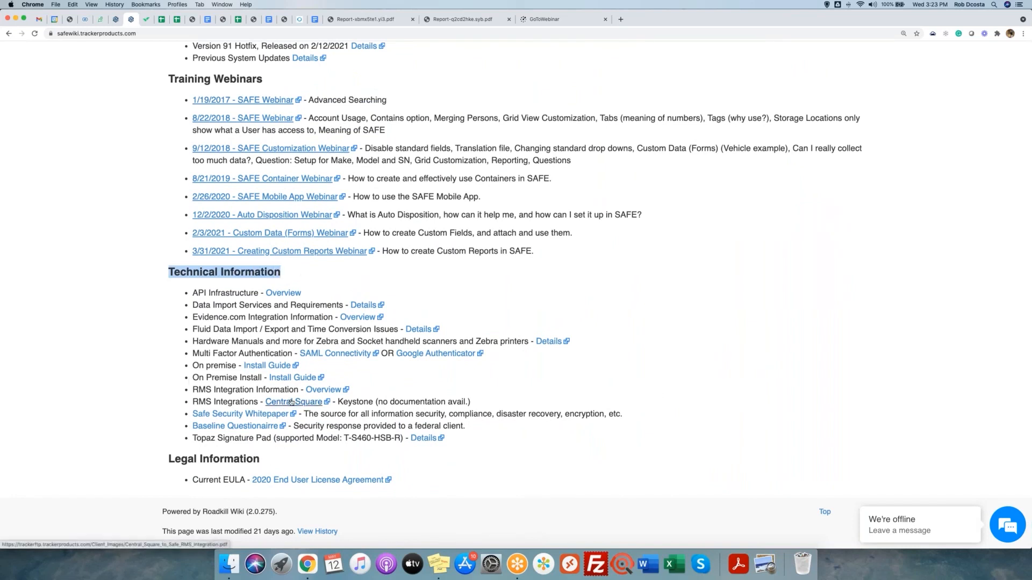
pyautogui.moveTo(194, 353); pyautogui.dragTo(288, 354)
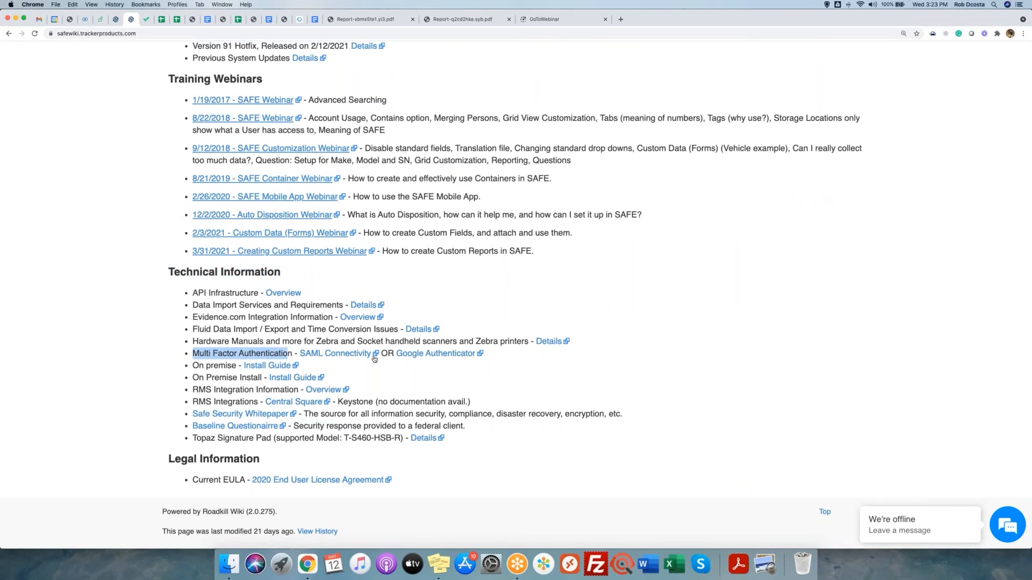
pyautogui.click(429, 357)
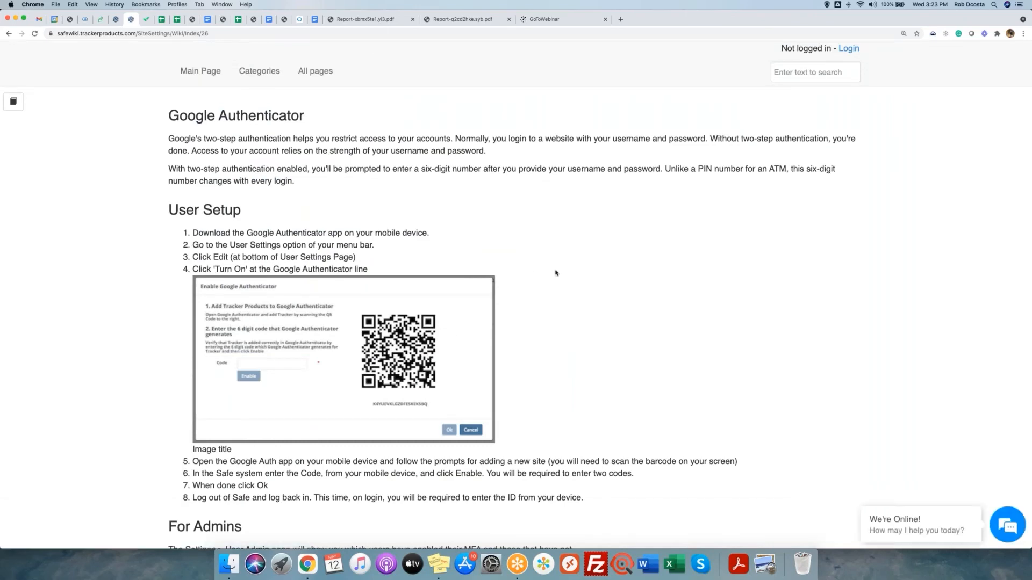
pyautogui.scroll(-2, 557, 273)
pyautogui.scroll(-2, 557, 273)
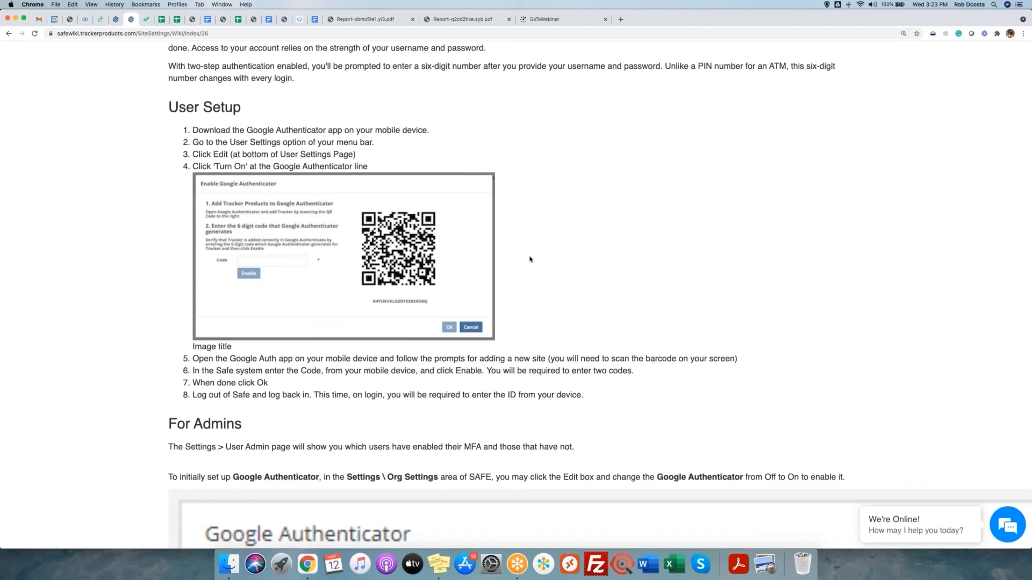
pyautogui.scroll(2, 529, 259)
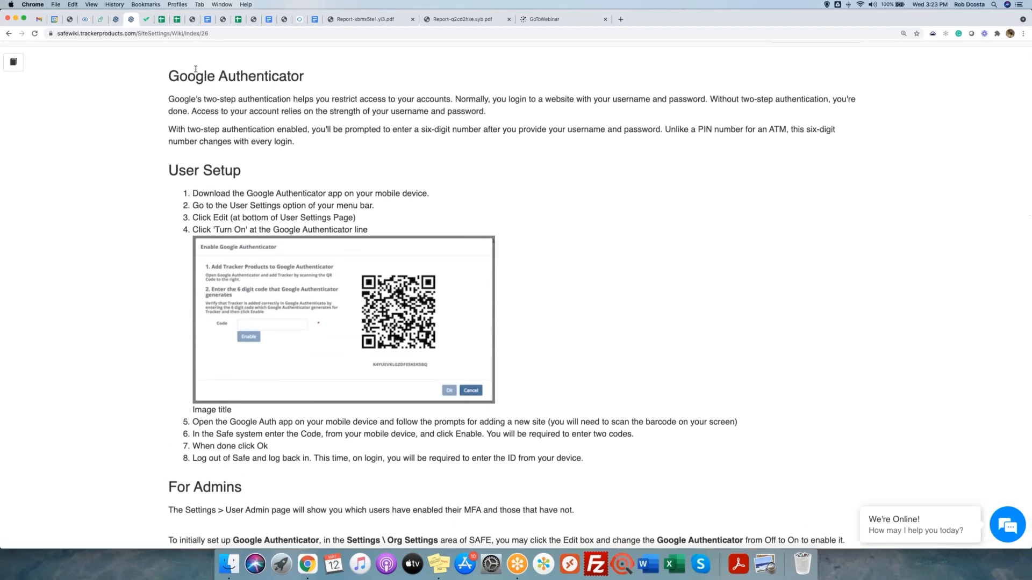
# Dismiss the authenticator setup, toggle Send Email Notifications on then off, and cancel editing.
pyautogui.click(115, 19)
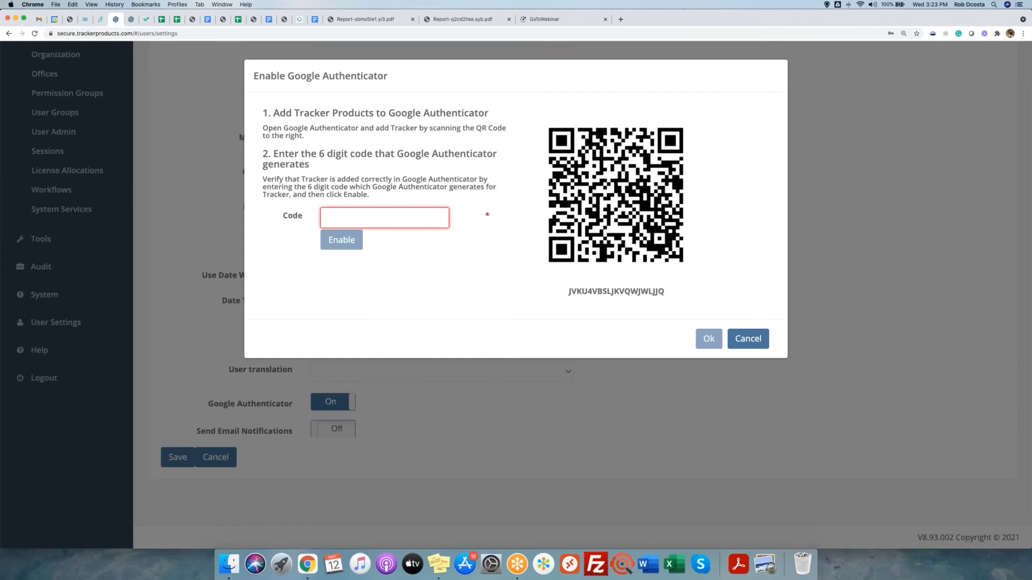
pyautogui.click(748, 338)
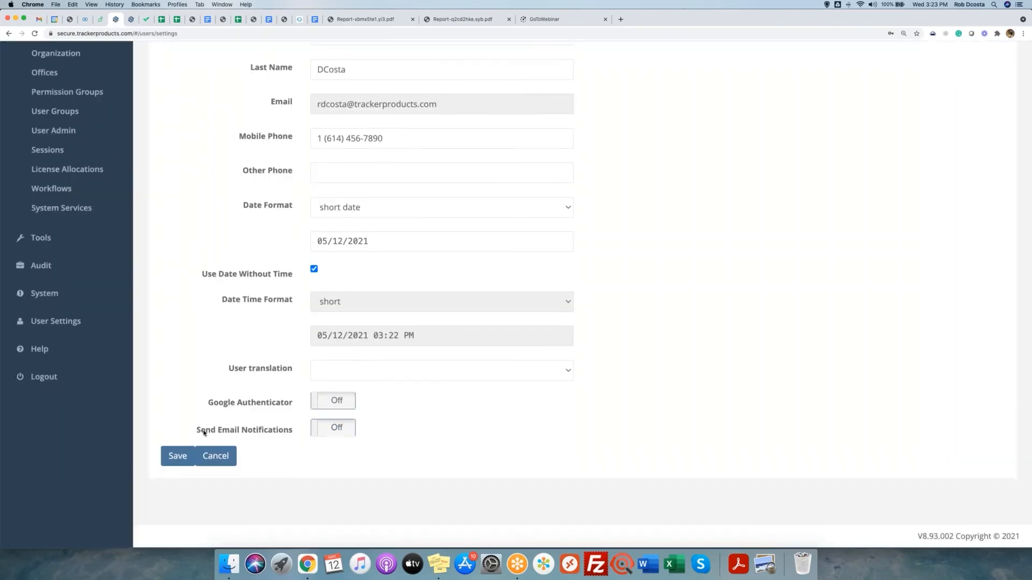
pyautogui.moveTo(188, 432); pyautogui.dragTo(293, 431)
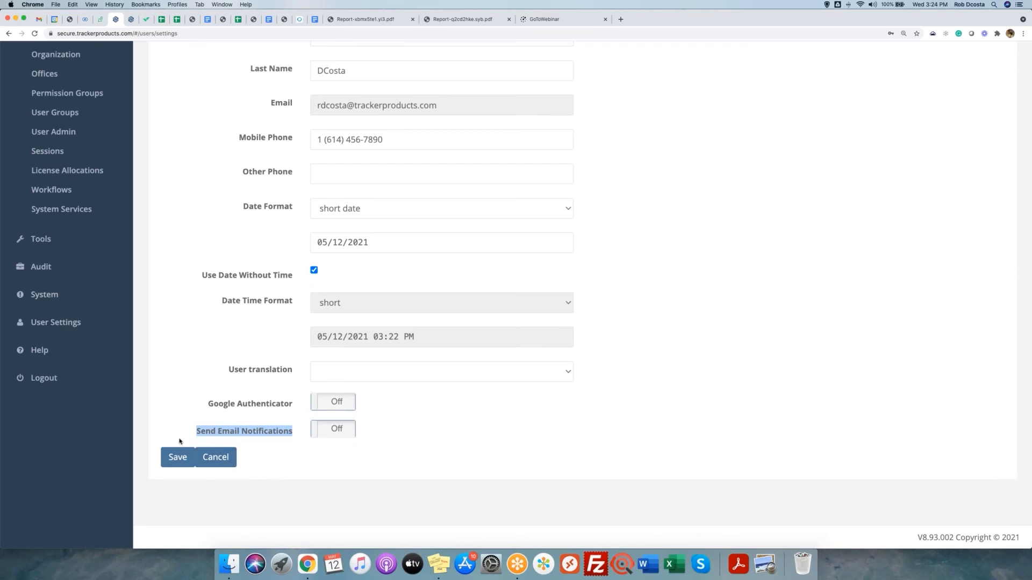
pyautogui.click(342, 432)
pyautogui.click(333, 430)
pyautogui.click(215, 458)
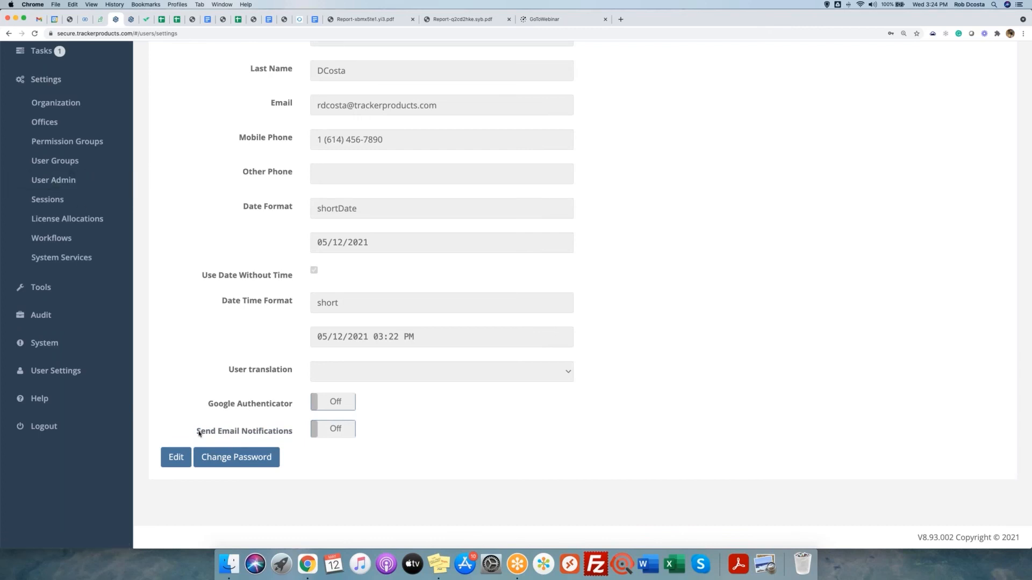
pyautogui.moveTo(194, 431); pyautogui.dragTo(295, 433)
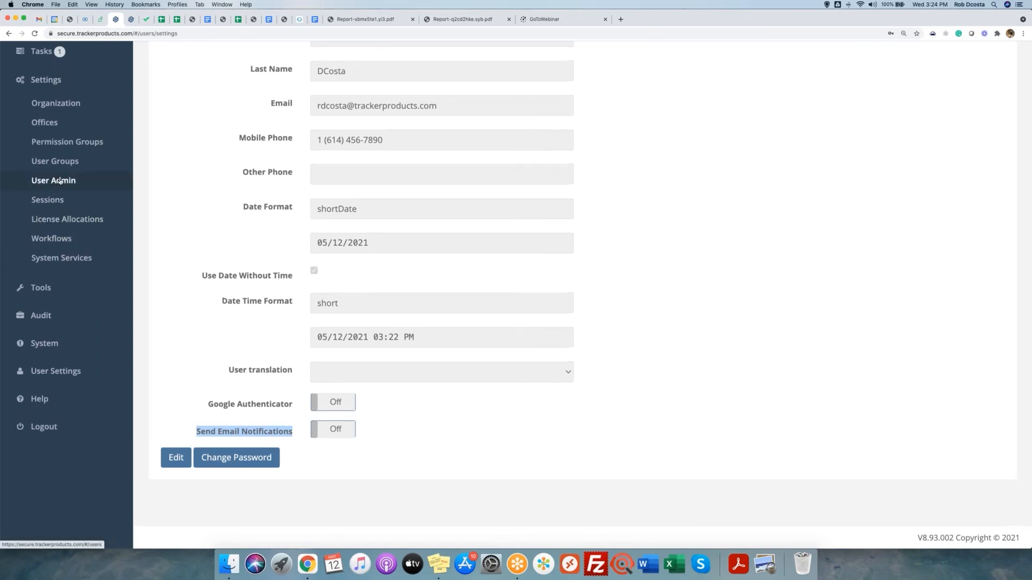
# Open User Admin and scroll the users table right to the Email Disable column.
pyautogui.scroll(3, 48, 183)
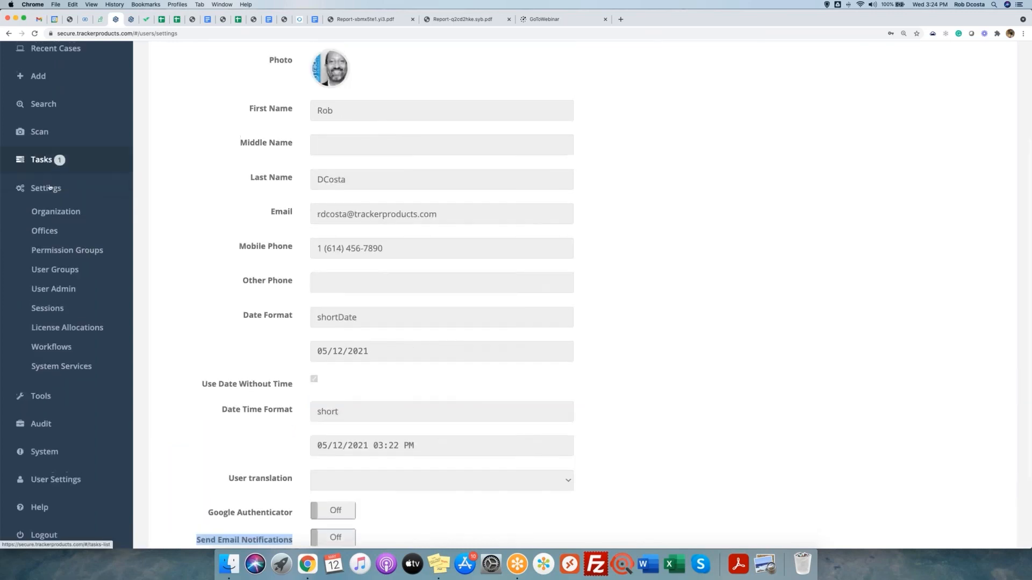
pyautogui.click(67, 288)
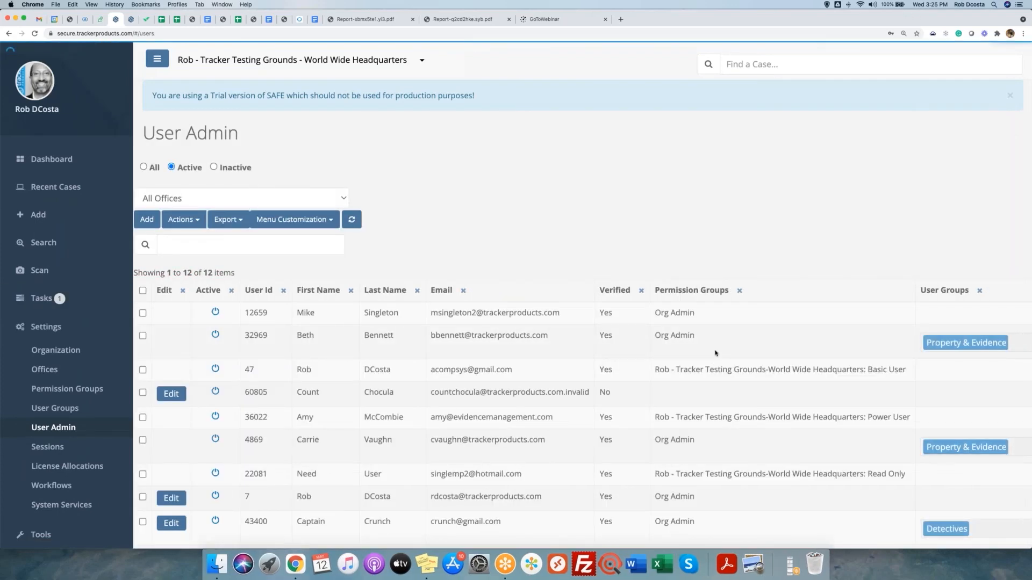
pyautogui.moveTo(143, 138); pyautogui.dragTo(247, 142)
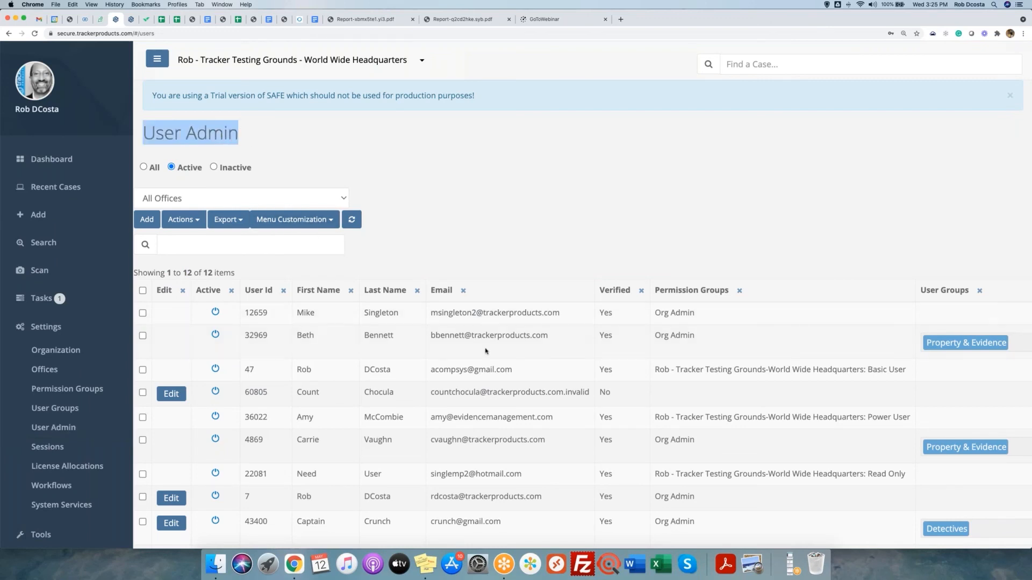
pyautogui.hscroll(3, 483, 347)
pyautogui.hscroll(5, 483, 347)
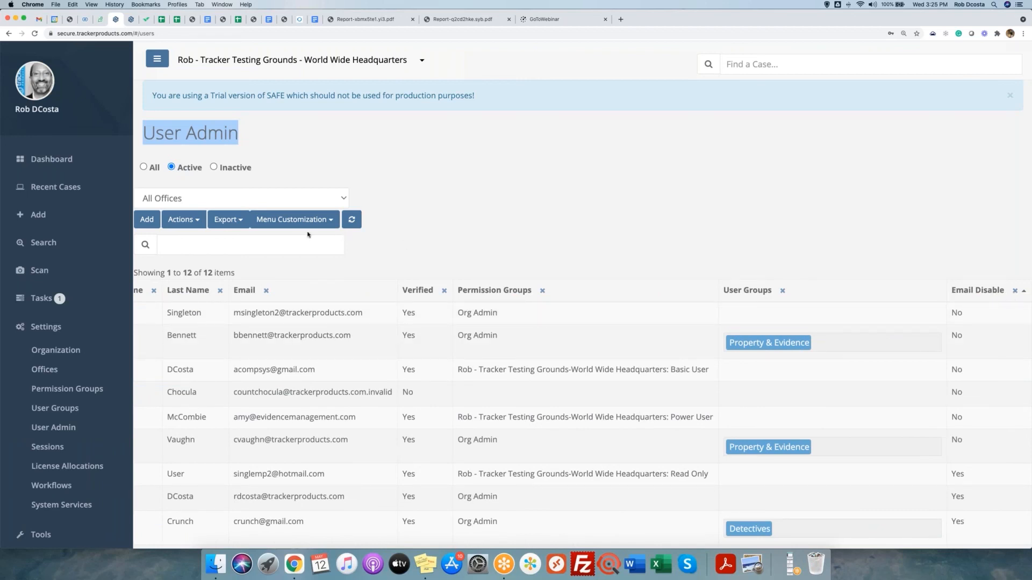
# Review the page size and column choices under Menu Customization > Options, then close them.
pyautogui.click(329, 221)
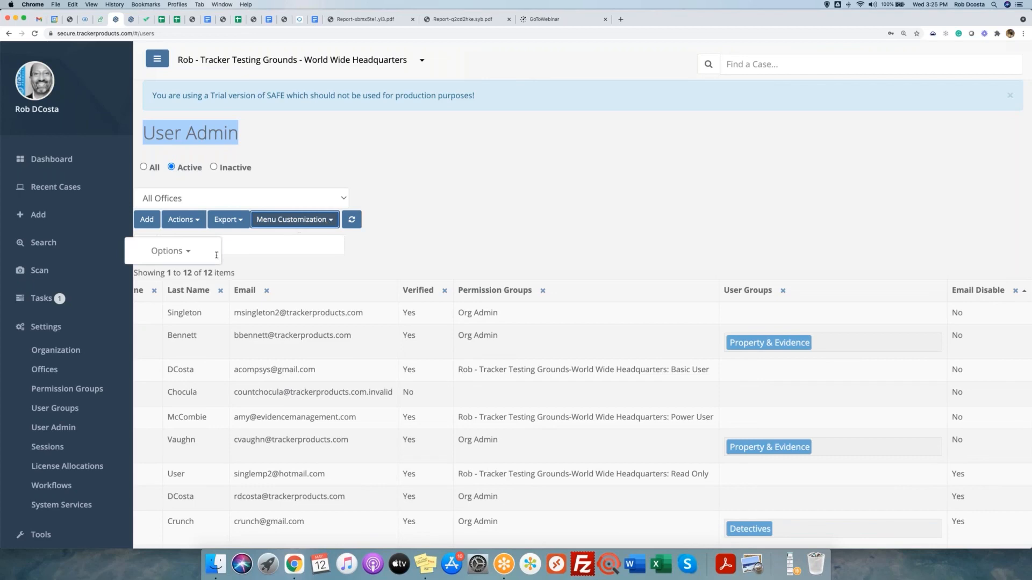
pyautogui.click(188, 252)
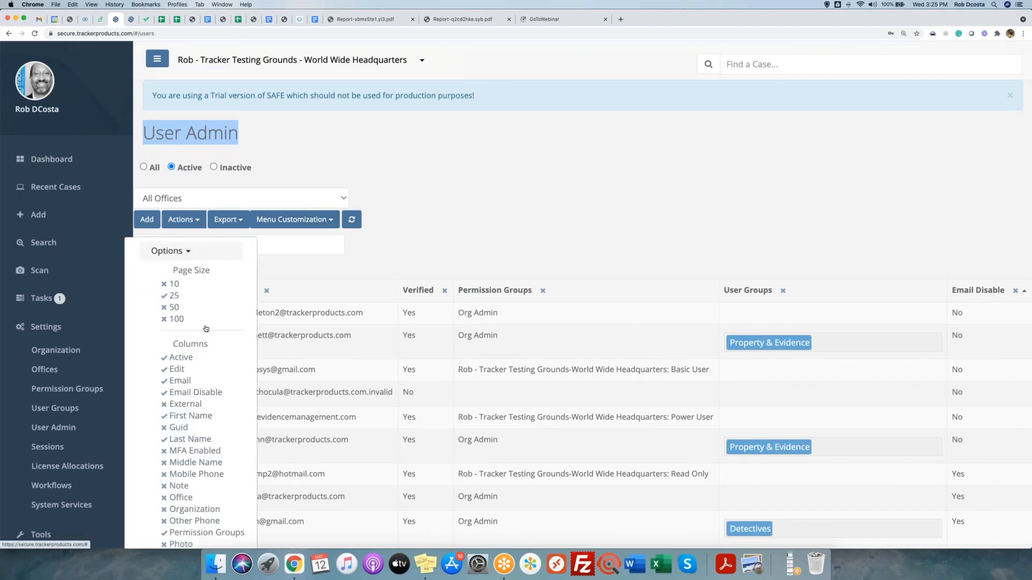
pyautogui.scroll(-3, 209, 326)
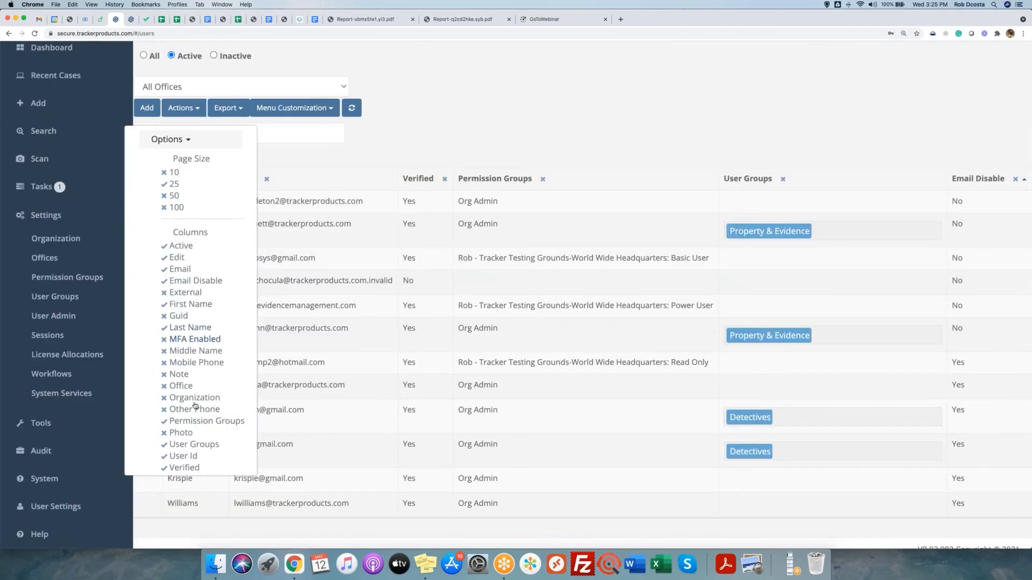
pyautogui.click(194, 444)
pyautogui.click(862, 257)
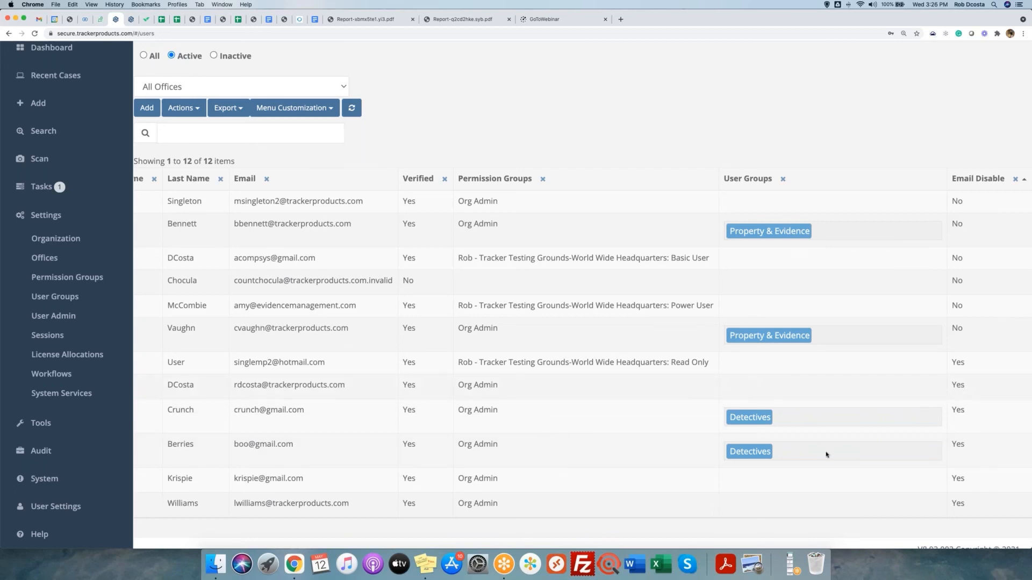
pyautogui.hscroll(-4, 483, 468)
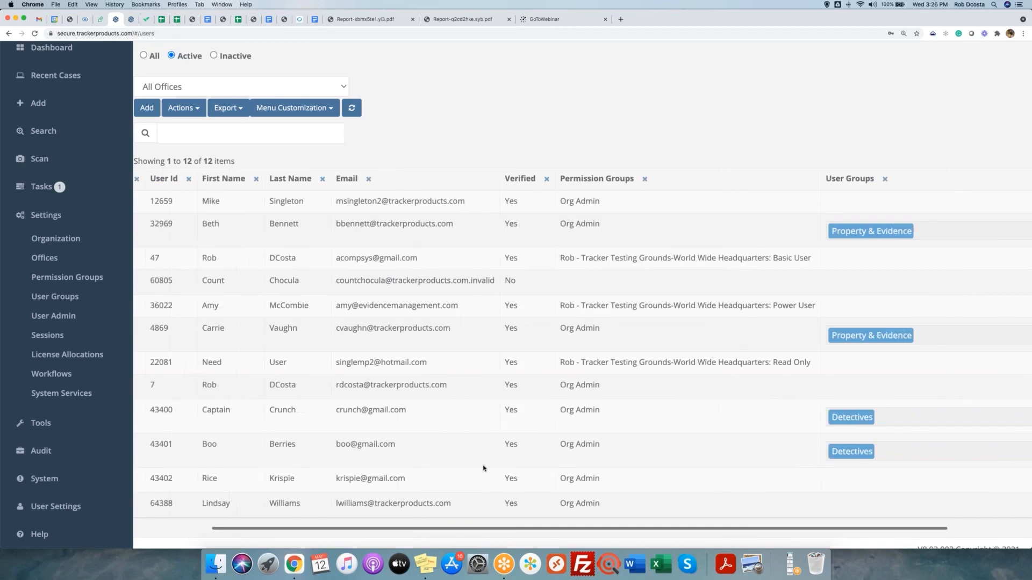
pyautogui.hscroll(-4, 484, 468)
# Edit the Detectives user, switch Send Email Notifications to On, and save with Ok.
pyautogui.click(171, 446)
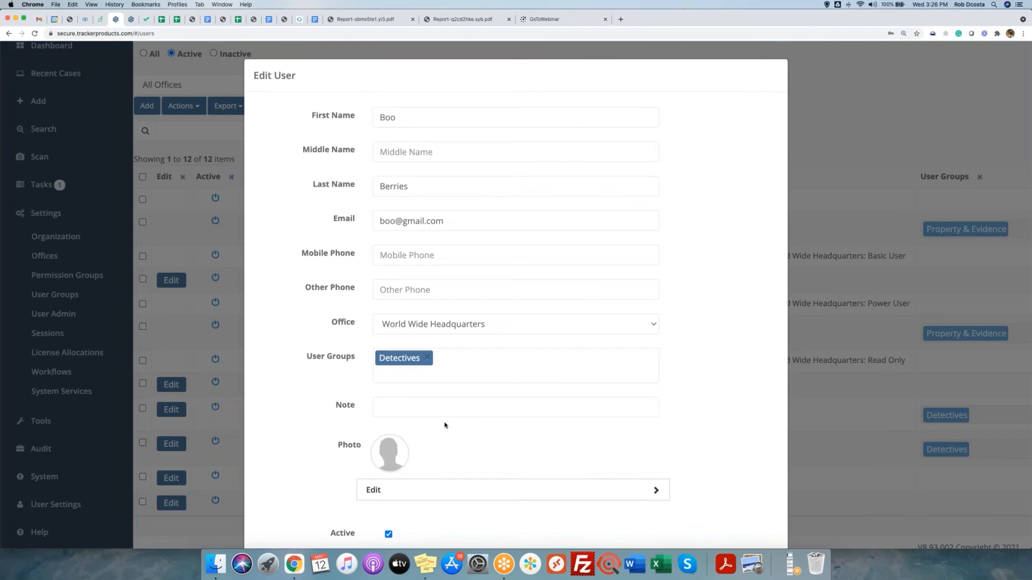
pyautogui.scroll(-5, 445, 425)
pyautogui.scroll(-1, 444, 425)
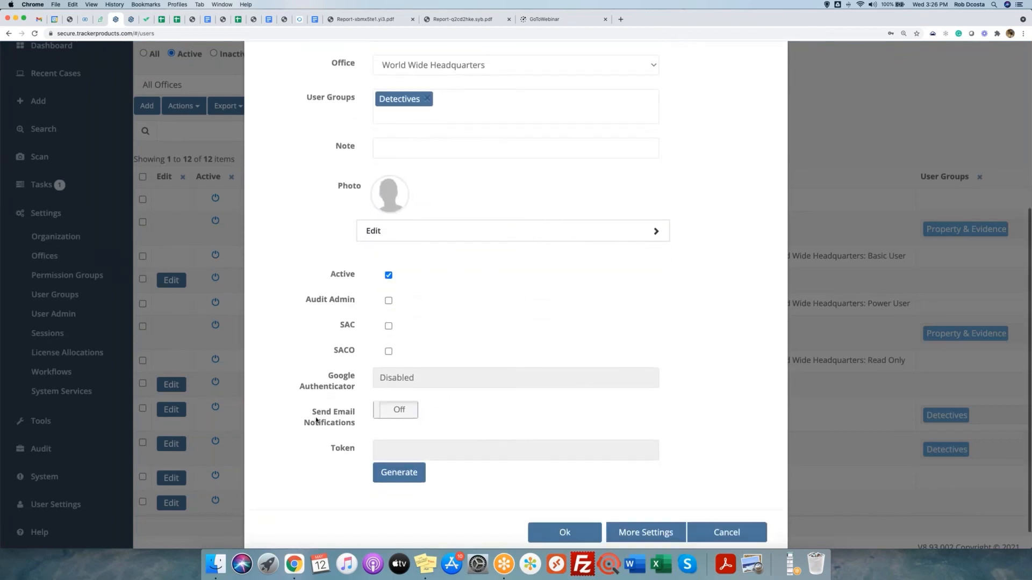
pyautogui.moveTo(309, 414); pyautogui.dragTo(357, 423)
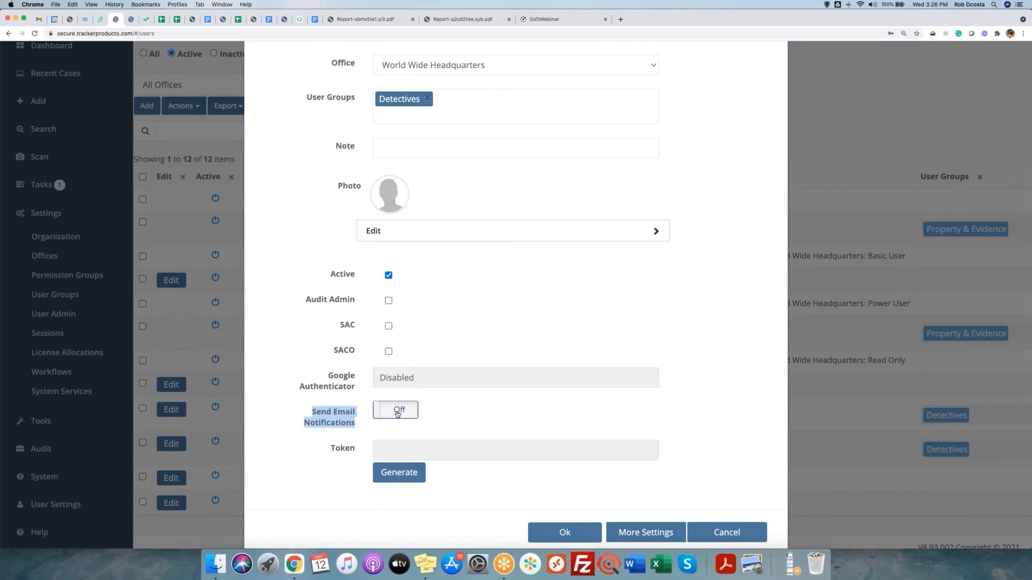
pyautogui.click(397, 413)
pyautogui.click(575, 533)
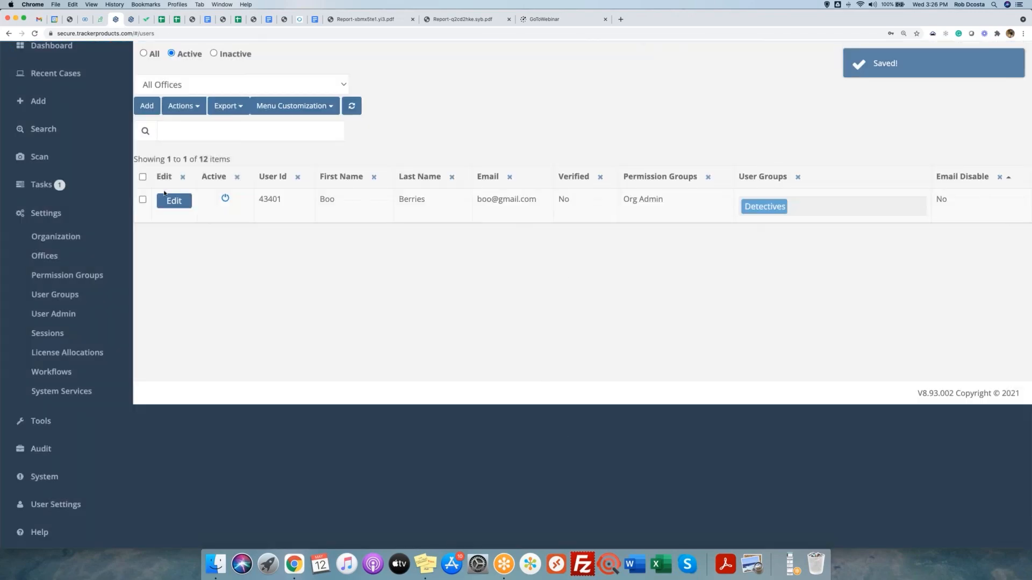
pyautogui.scroll(3, 137, 75)
# Show All users and point out the Detectives user's Email Disable value of No.
pyautogui.click(143, 167)
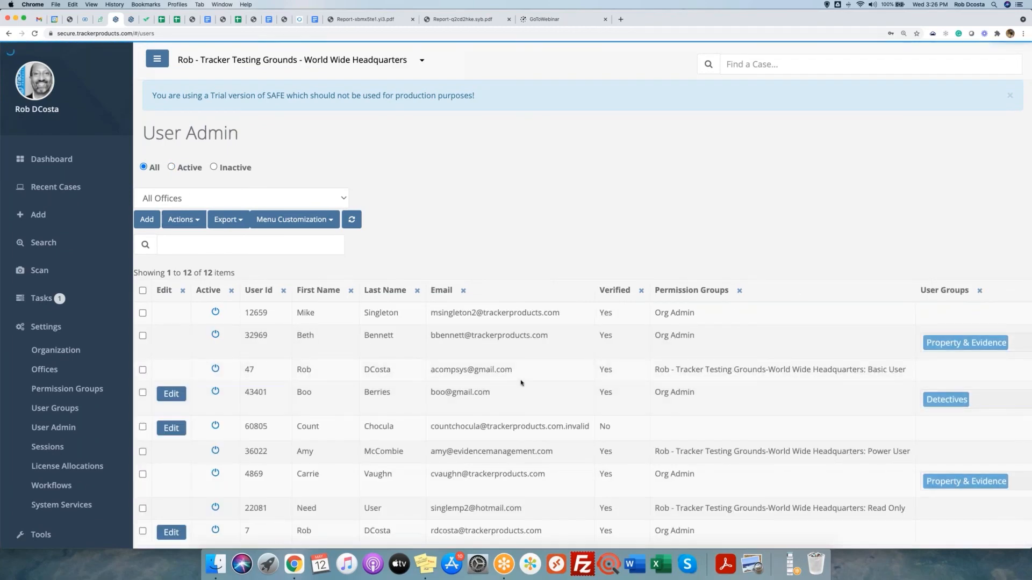
pyautogui.scroll(-3, 520, 383)
pyautogui.scroll(3, 521, 383)
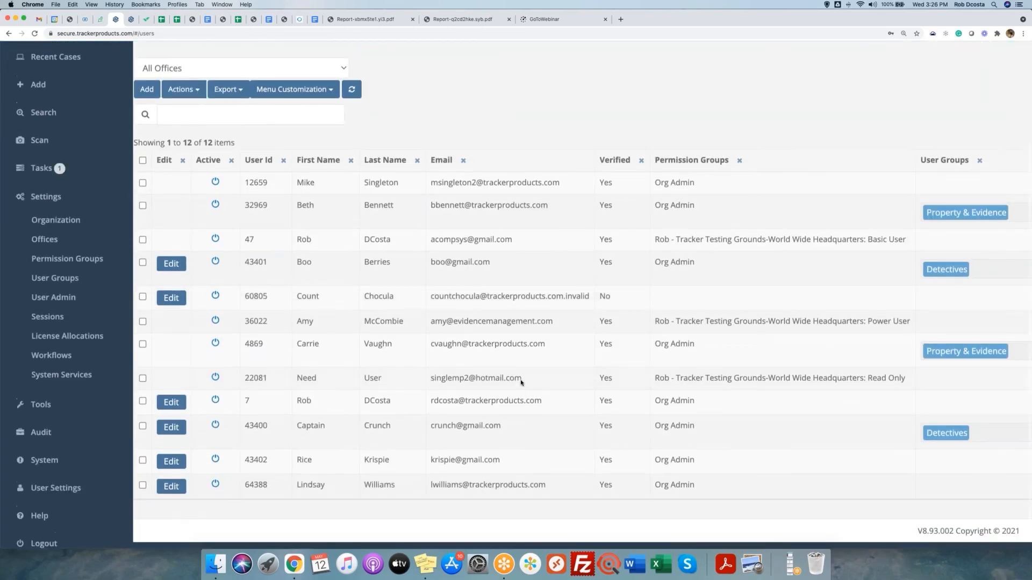
pyautogui.hscroll(5, 612, 352)
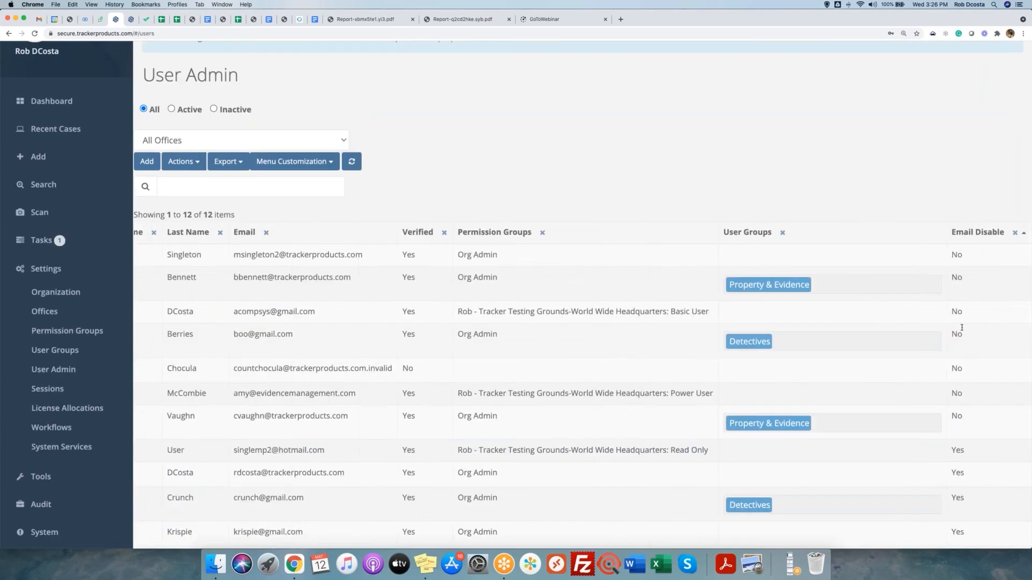
pyautogui.moveTo(949, 335); pyautogui.dragTo(968, 337)
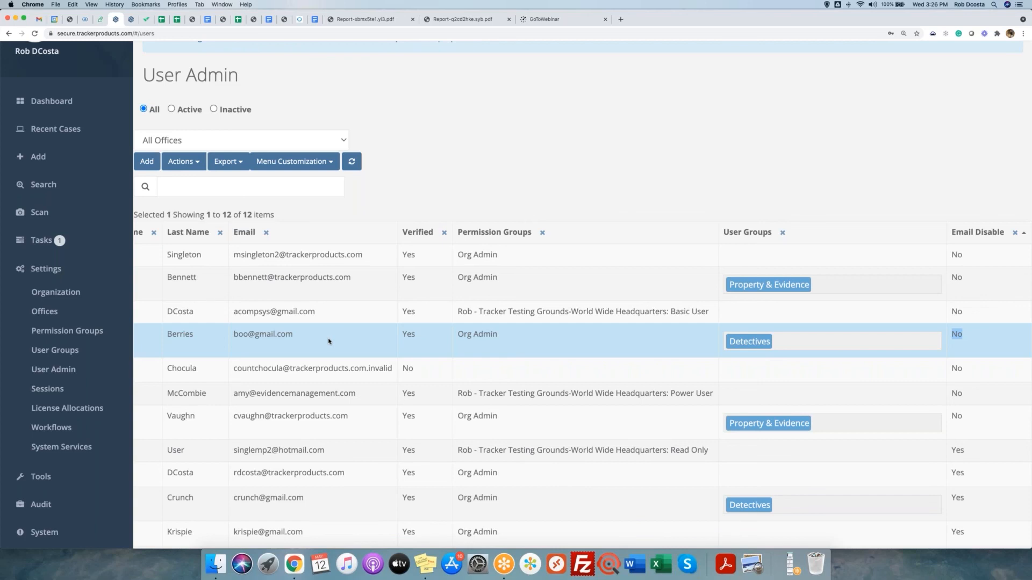
# Collapse Settings, go to User Settings, and highlight its heading and Email field.
pyautogui.click(49, 271)
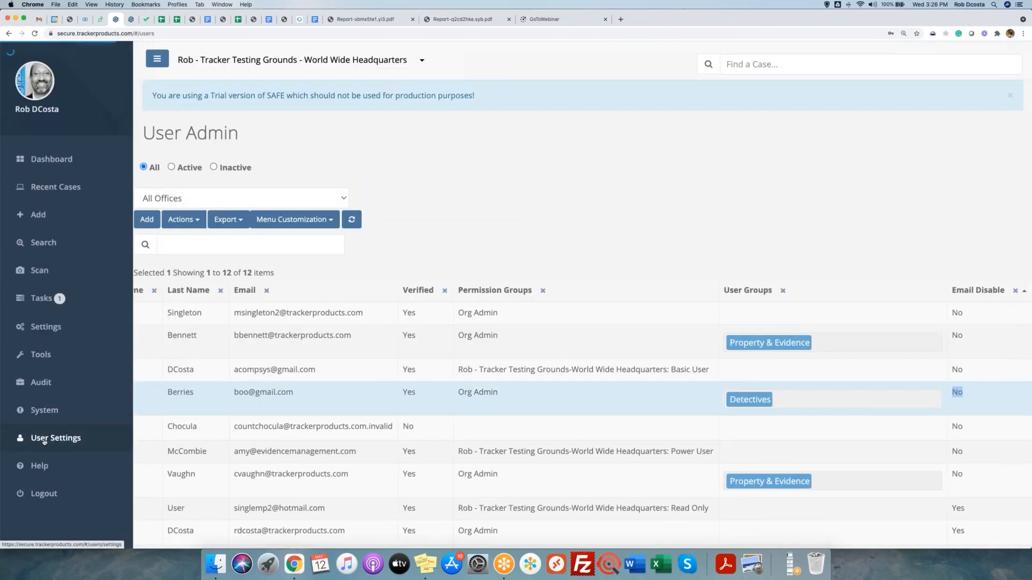
pyautogui.click(44, 440)
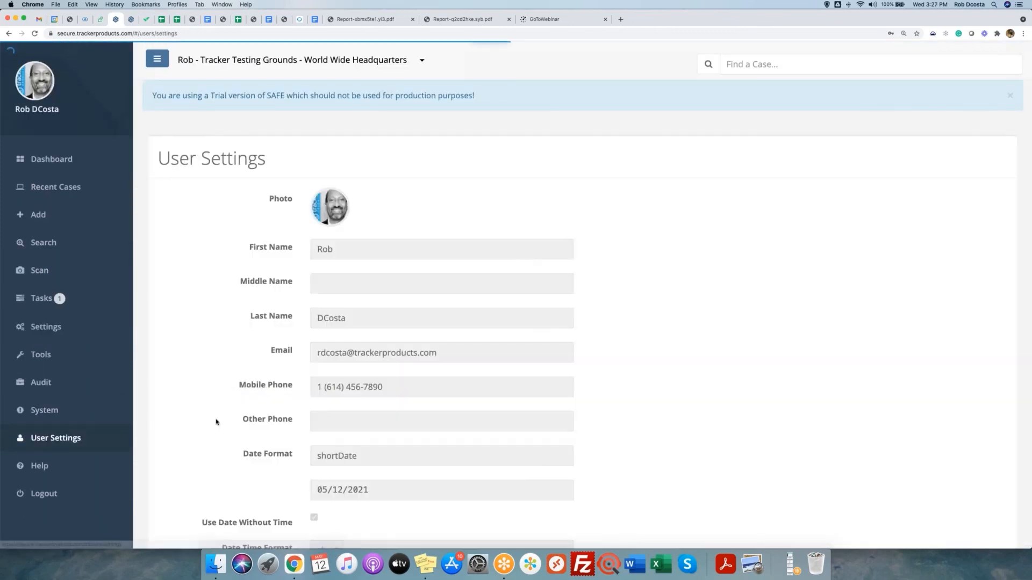
pyautogui.scroll(-5, 216, 422)
pyautogui.scroll(2, 209, 403)
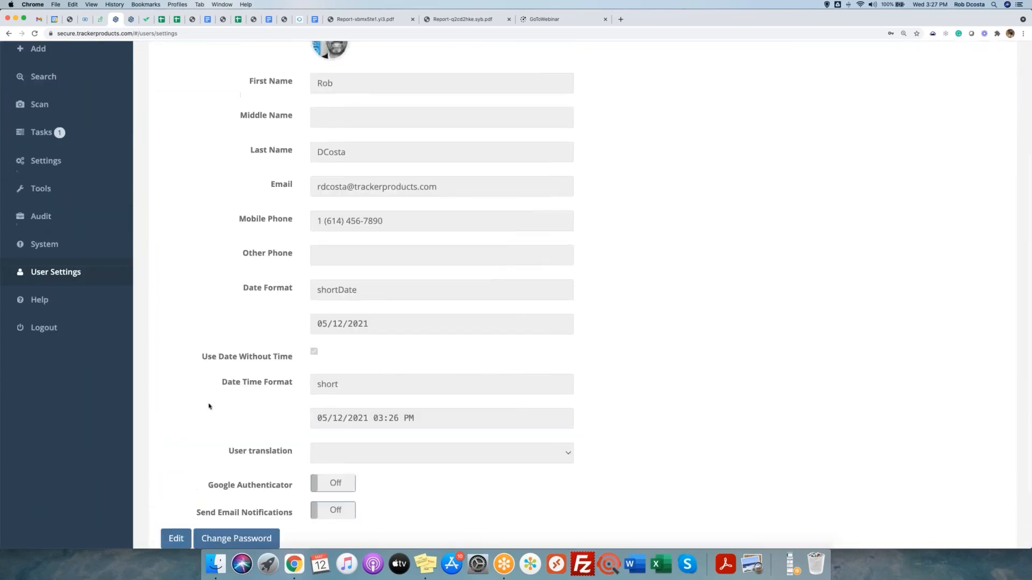
pyautogui.scroll(3, 209, 406)
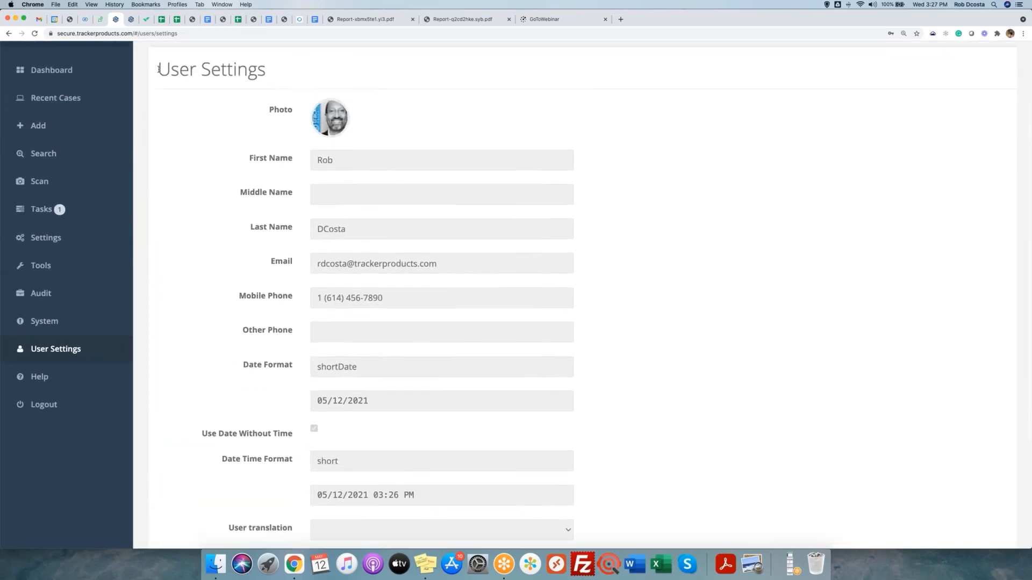
pyautogui.tripleClick(174, 71)
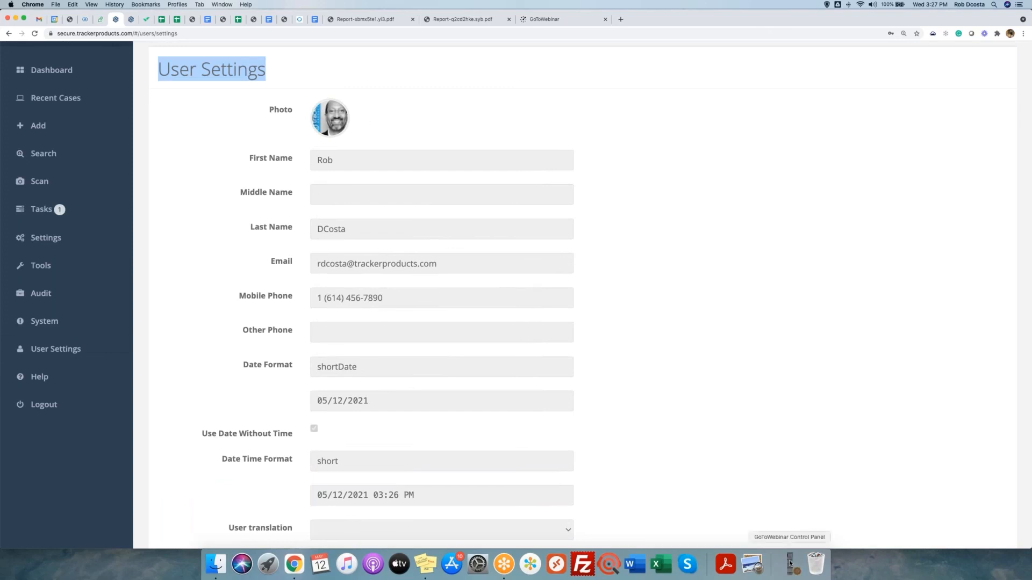
pyautogui.click(790, 563)
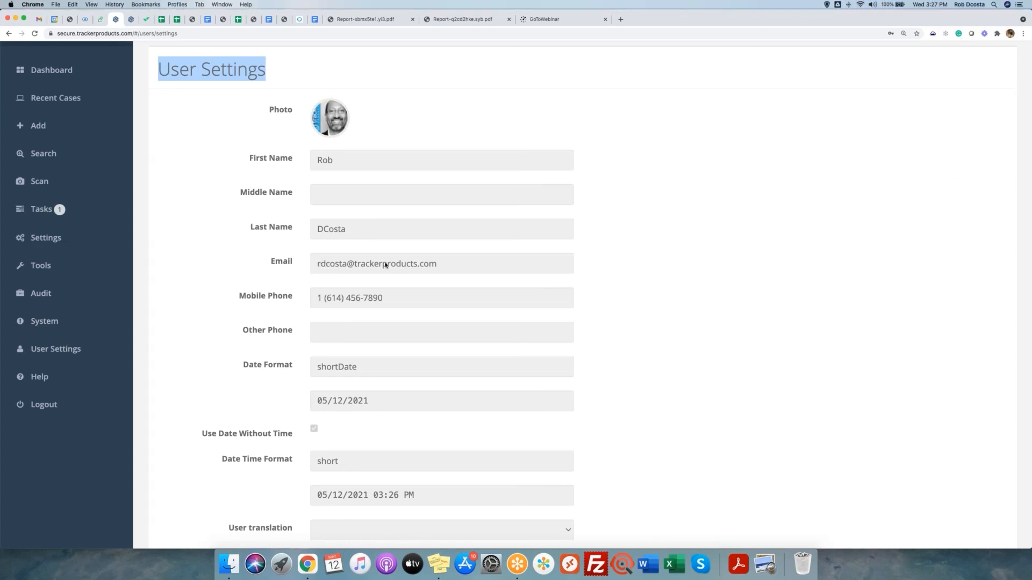
pyautogui.moveTo(450, 267); pyautogui.dragTo(318, 271)
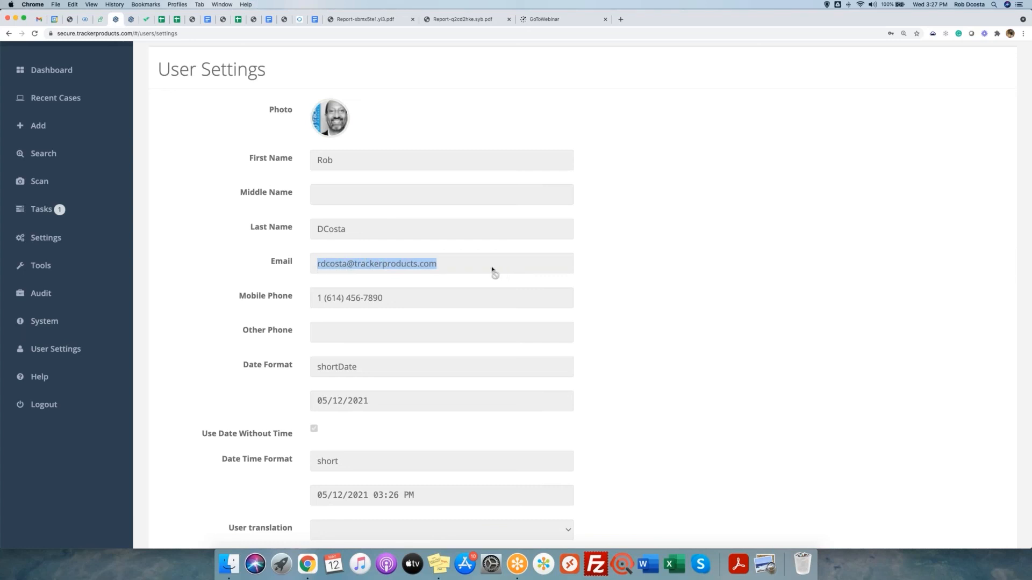